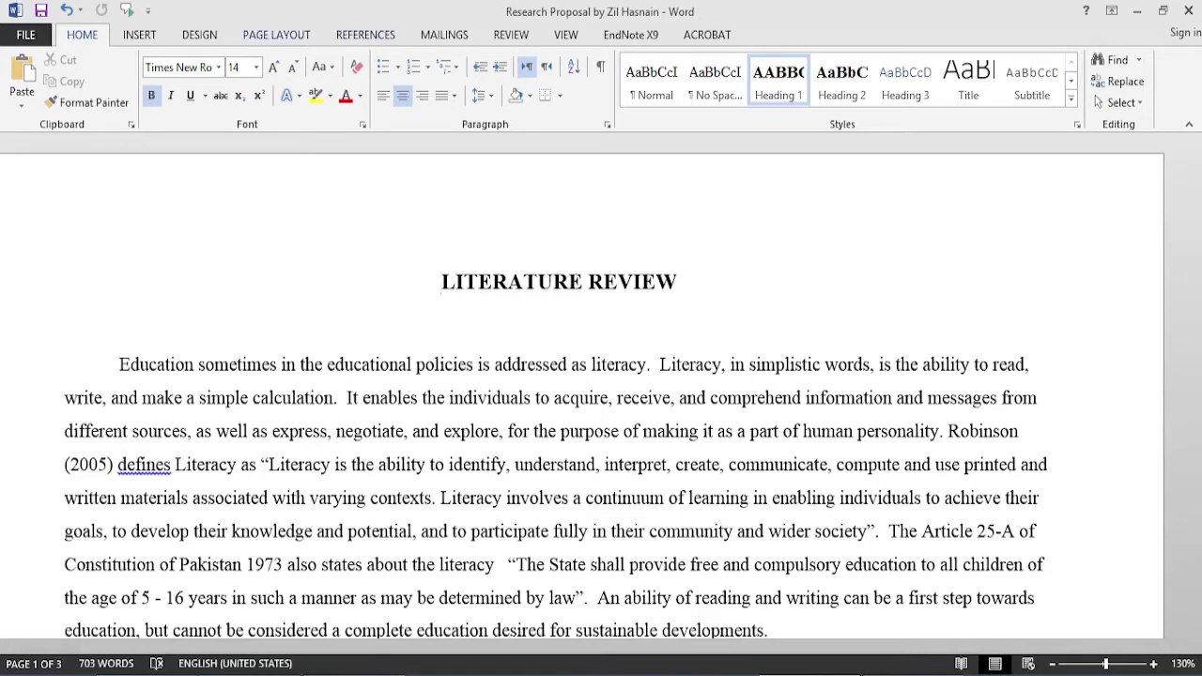
Step: Apply the Narrow margin preset of 0.5" on all sides to the document
scroll(747, 73, down, 3)
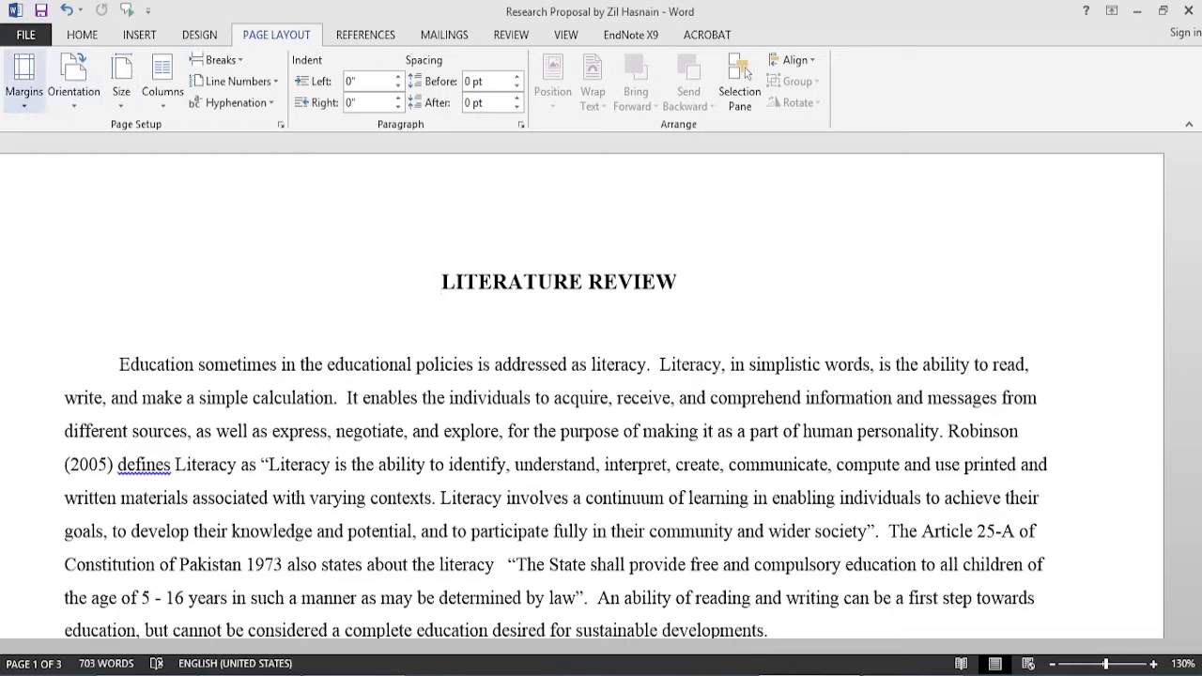
click(25, 80)
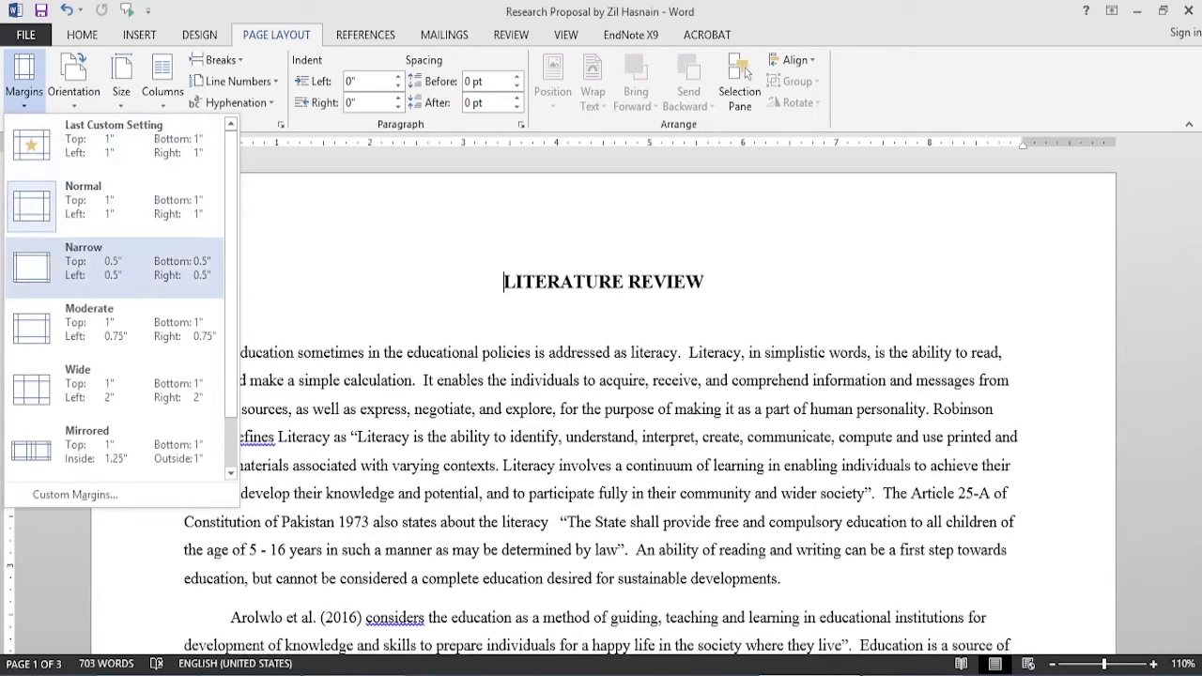
key(Return)
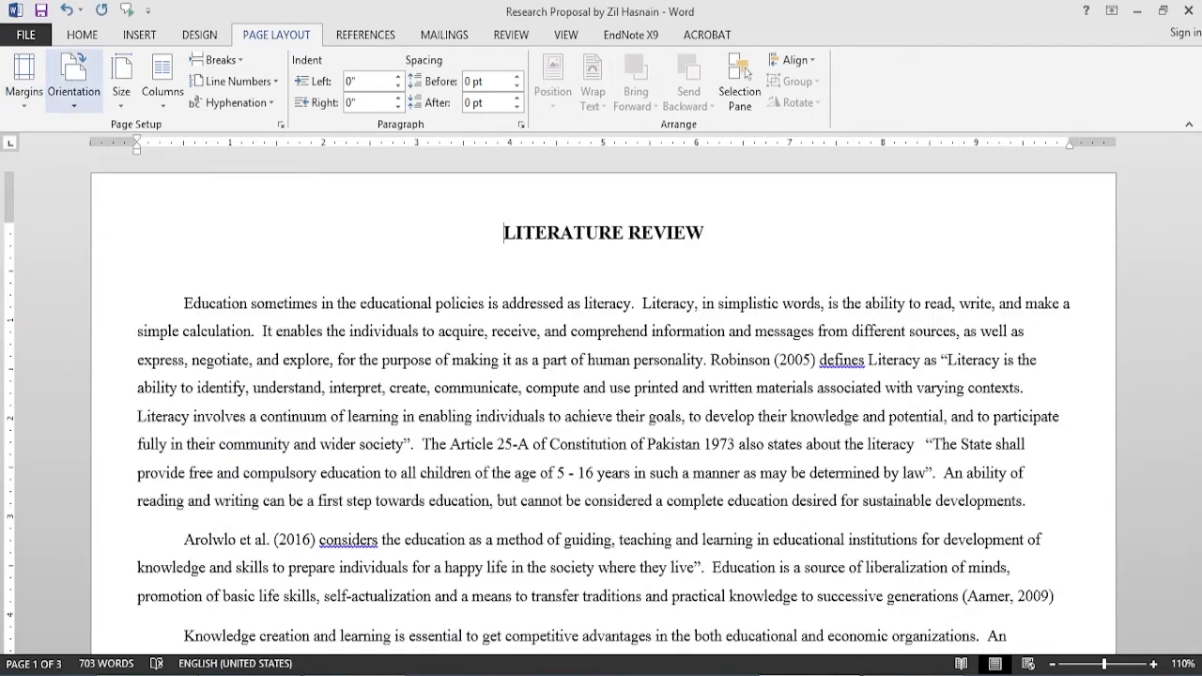
Step: Undo the Narrow margins, redo them to compare the layouts, and undo them again
key(ctrl+z)
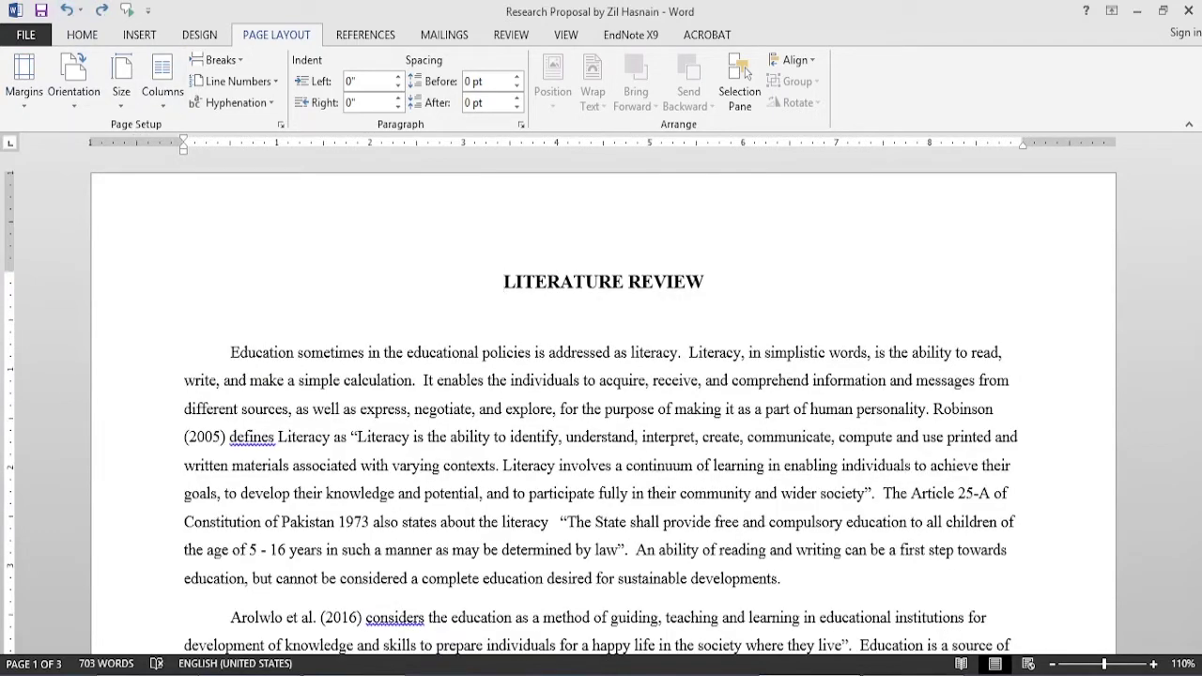
key(ctrl+y)
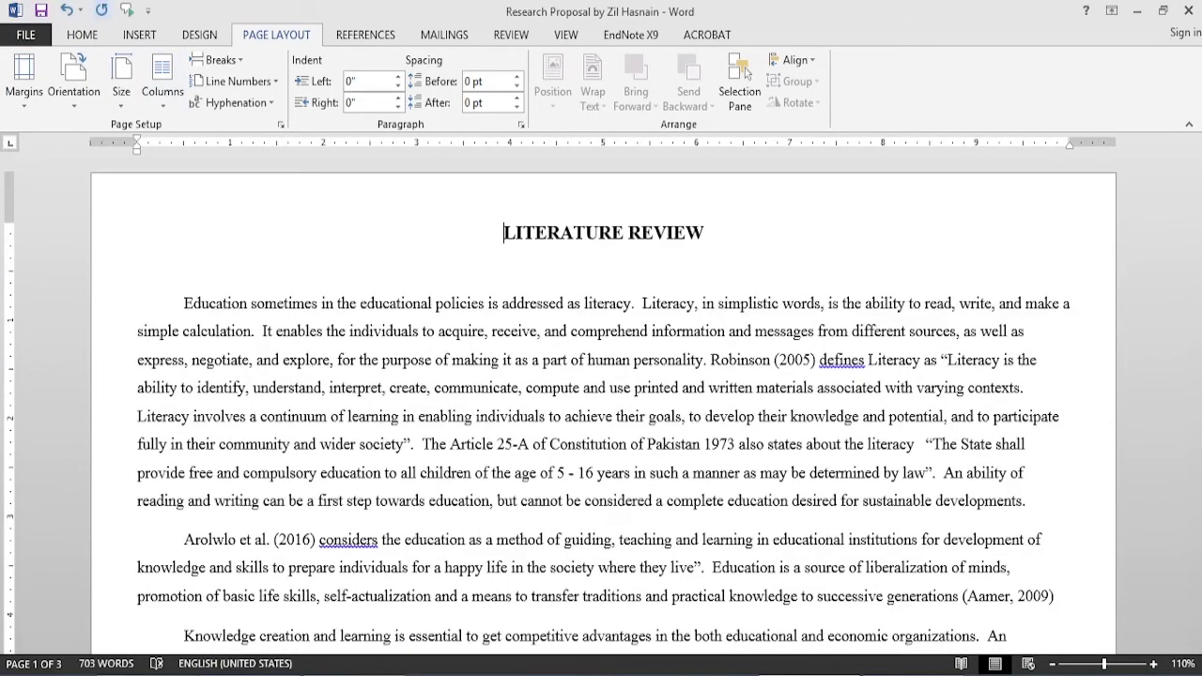
key(ctrl+z)
Step: Apply the Wide margin preset with 2" left and right margins to the document
key(alt+p)
key(m)
key(Down)
key(Down)
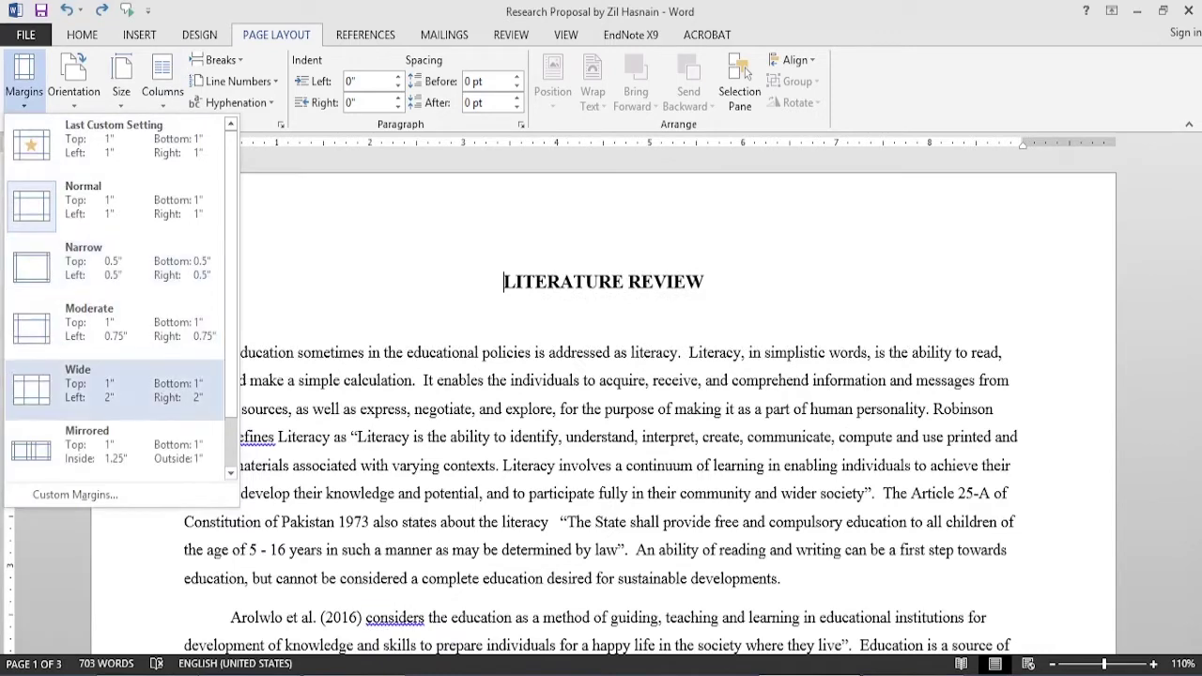
key(Return)
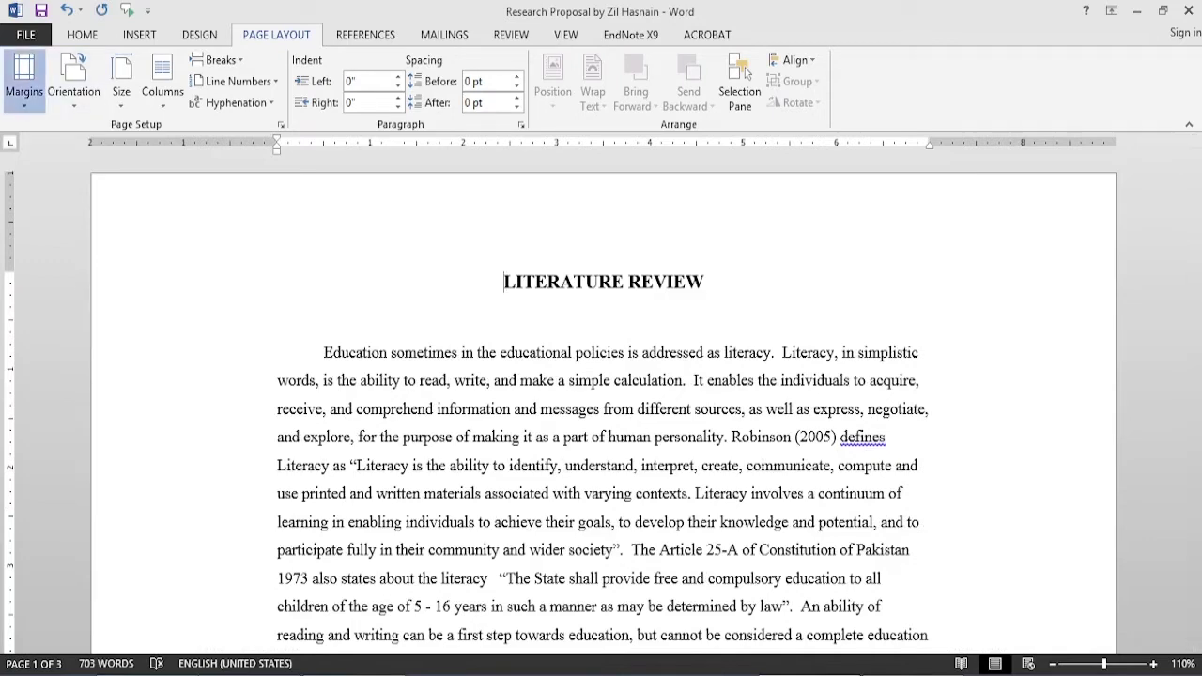
Step: Apply the Normal margin preset of 1" on all sides to the document
key(alt+p)
key(m)
key(Down)
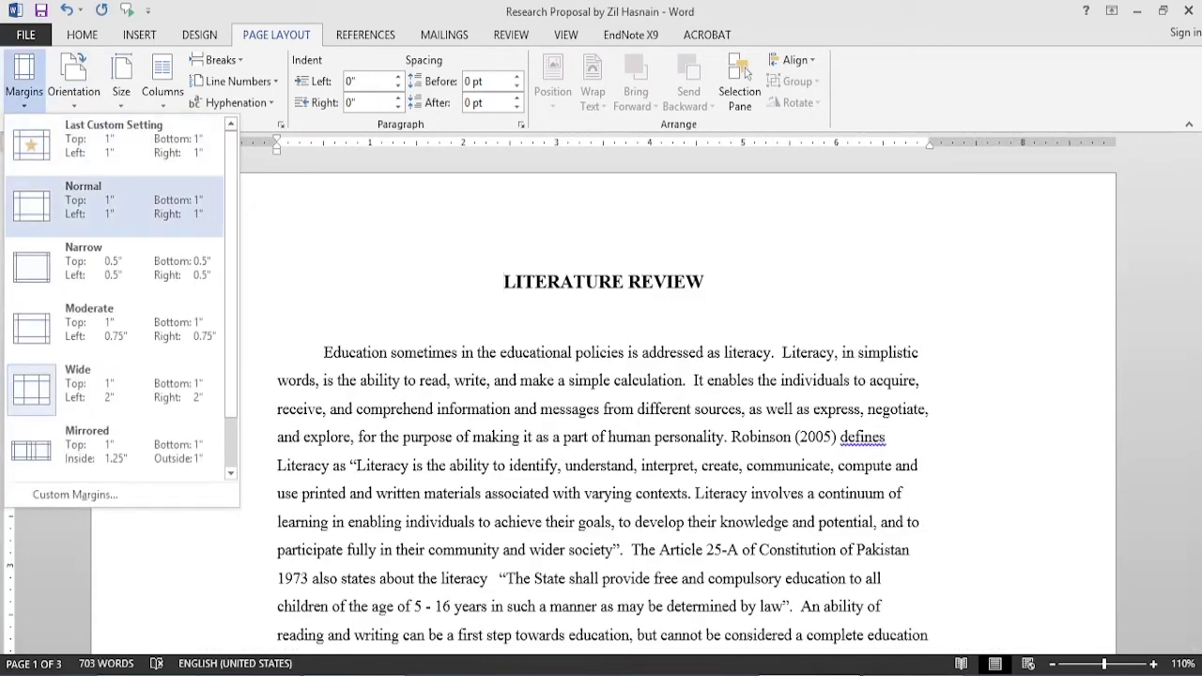
key(Return)
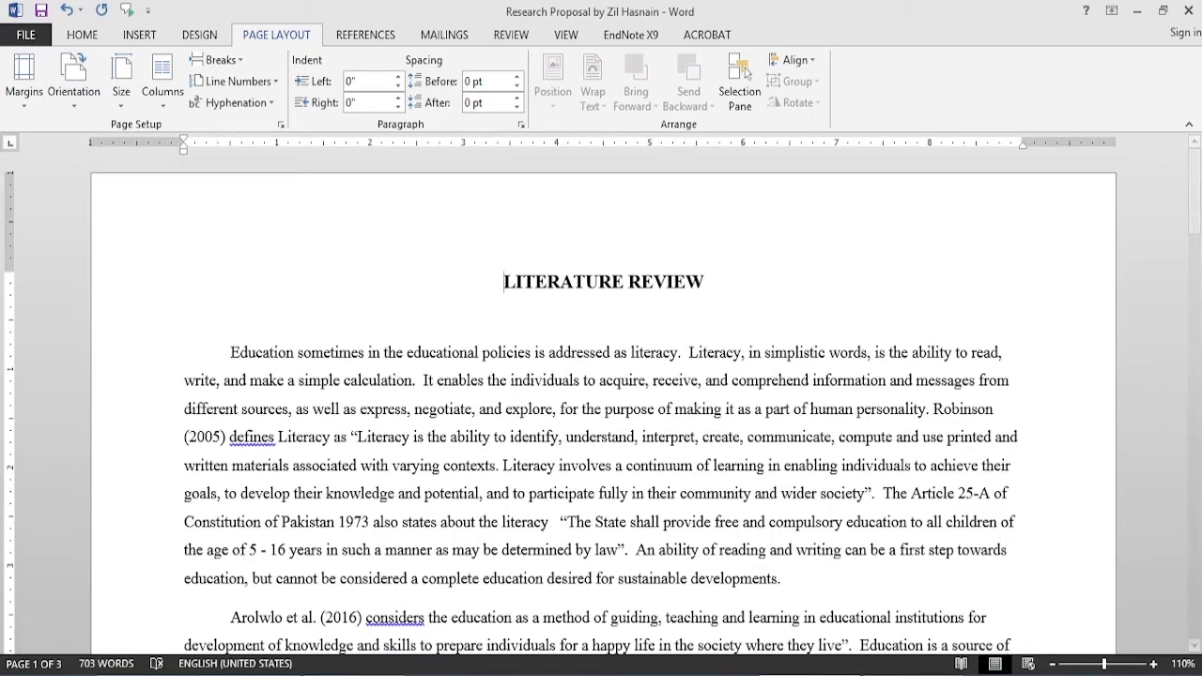
Step: Review the available margin presets and the margin sizes each one offers
key(alt+p)
key(m)
key(Down)
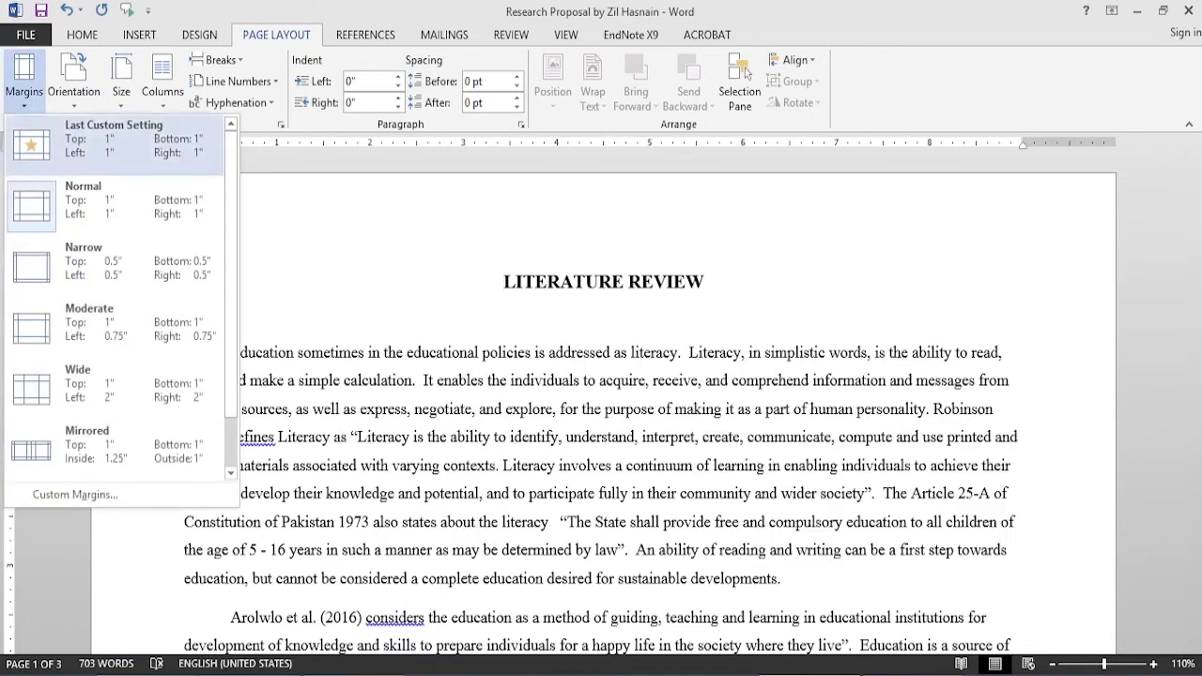
key(Down)
key(Down)
key(Down)
key(Down)
key(Down)
key(Down)
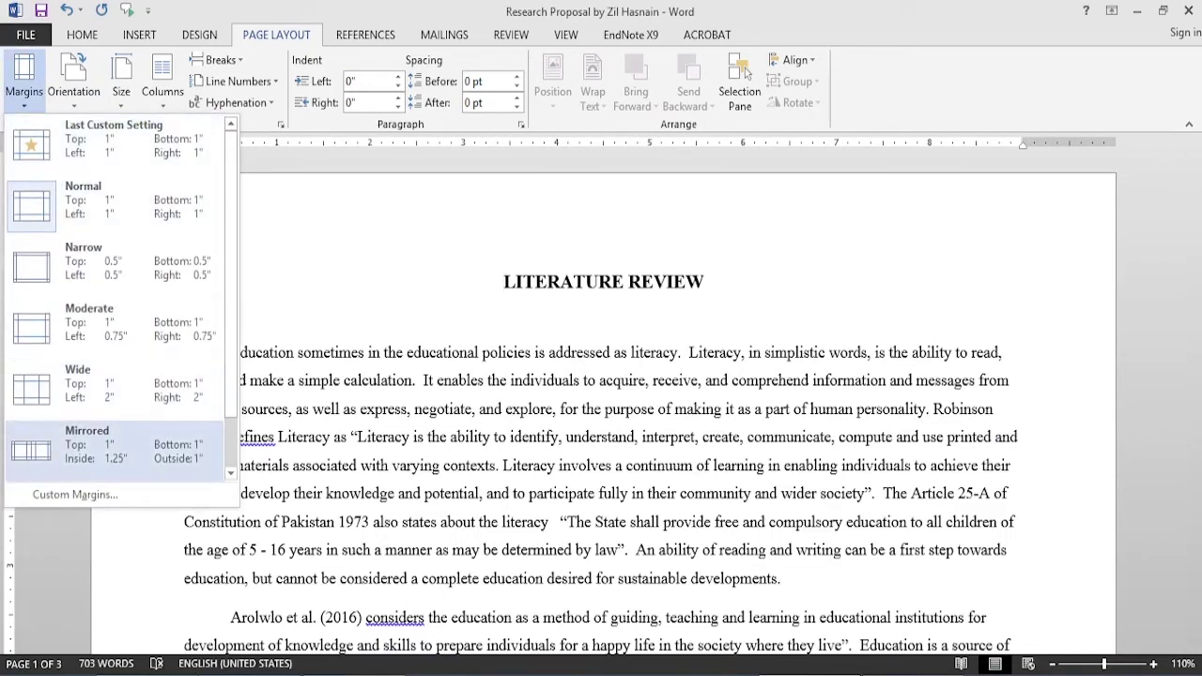
key(Up)
key(Up)
key(Up)
key(Up)
key(Up)
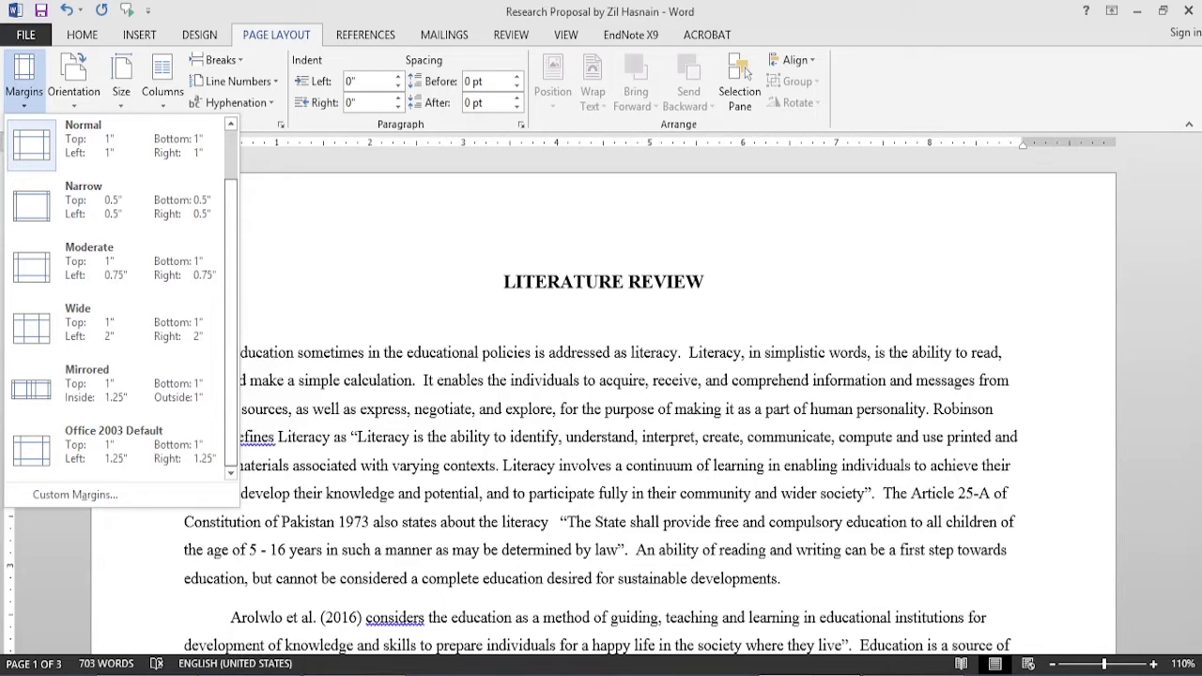
Step: Open the custom margin settings for the document
key(Down)
key(Down)
key(Down)
key(Down)
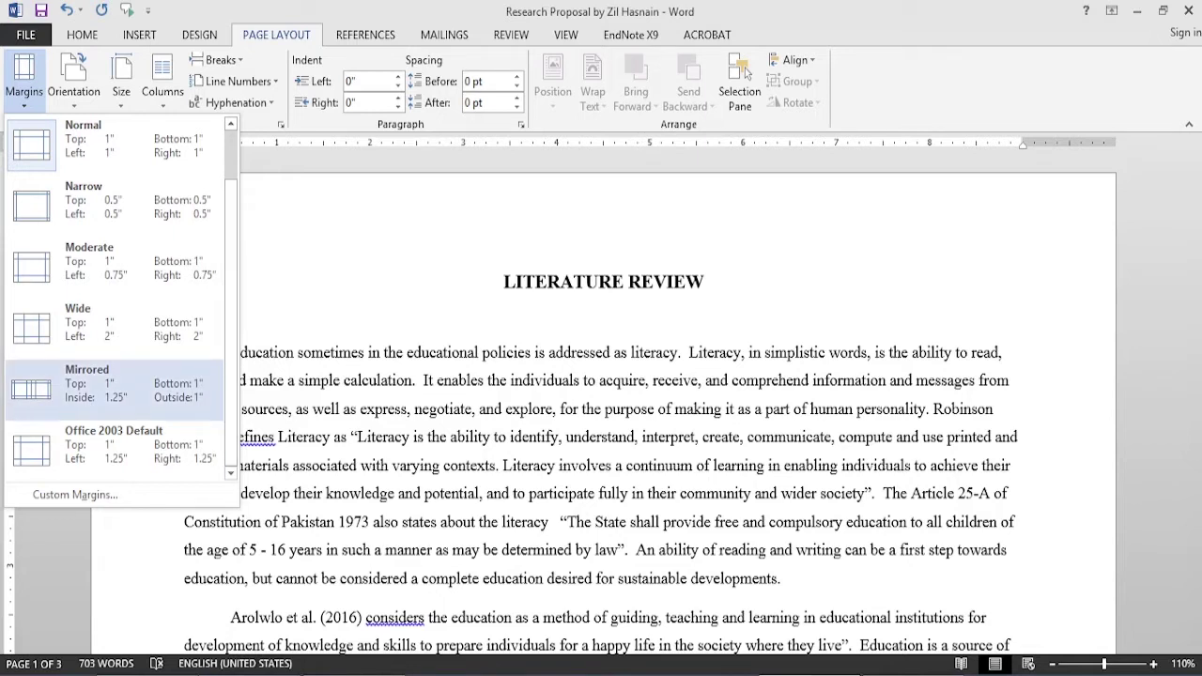
key(Down)
key(Down)
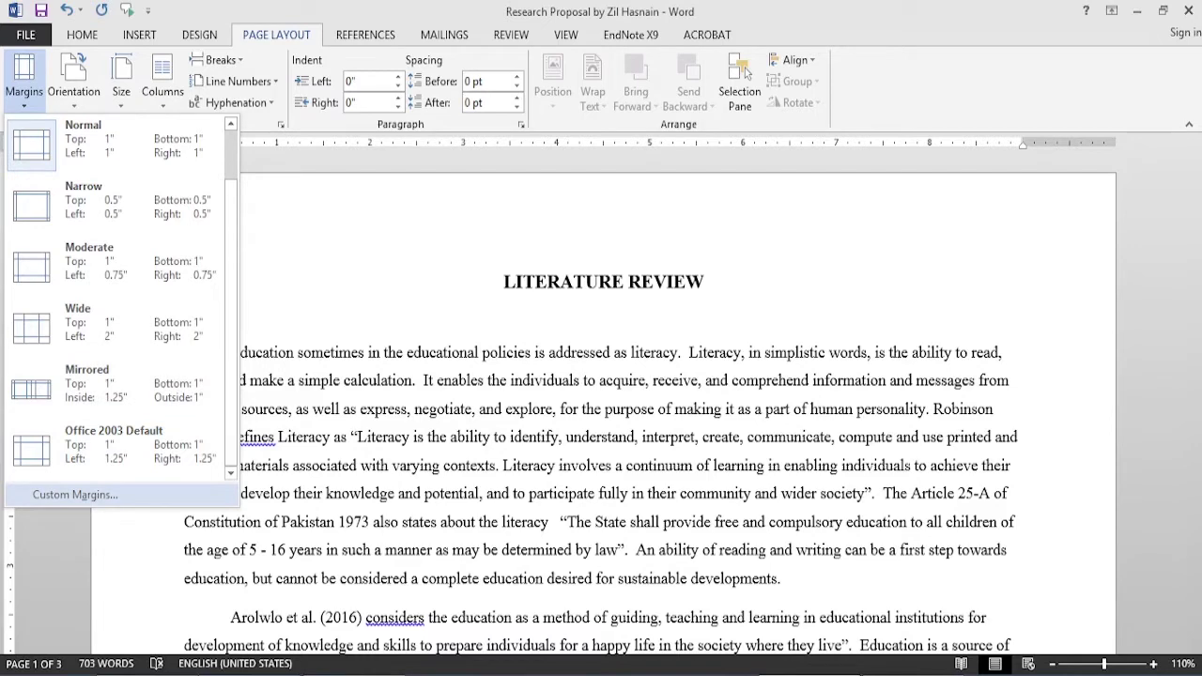
key(Return)
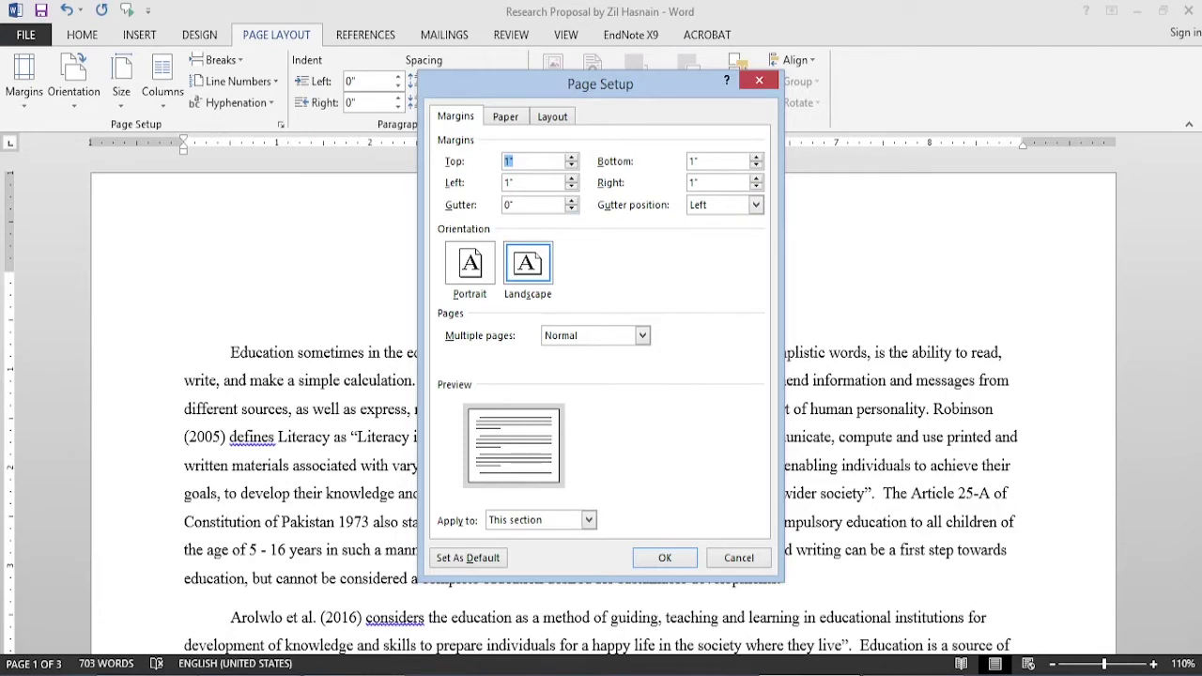
Step: Raise the gutter margin to more than 7" to preview its effect on the page
key(Tab)
key(Tab)
key(Tab)
key(Tab)
key(Up)
key(Up)
key(Up)
key(Up)
key(Up)
key(Up)
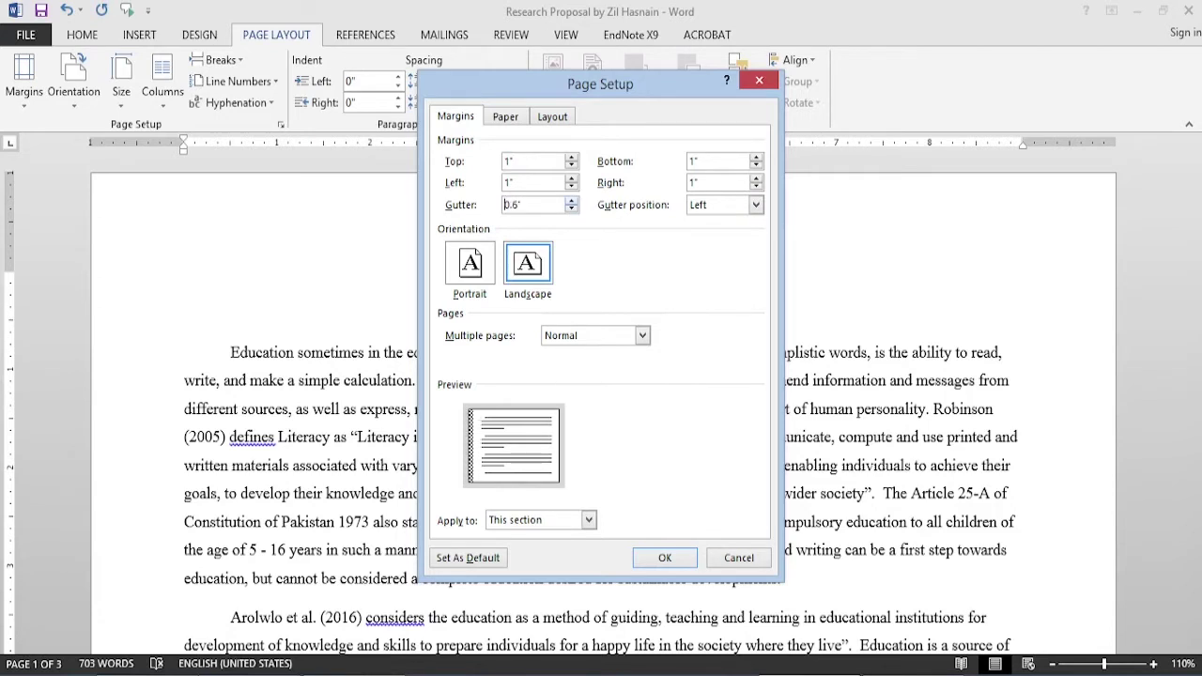
key(Up)
key(Up)
key(Up)
key(Up)
key(Up)
key(Up)
key(Up)
key(Up)
key(Up)
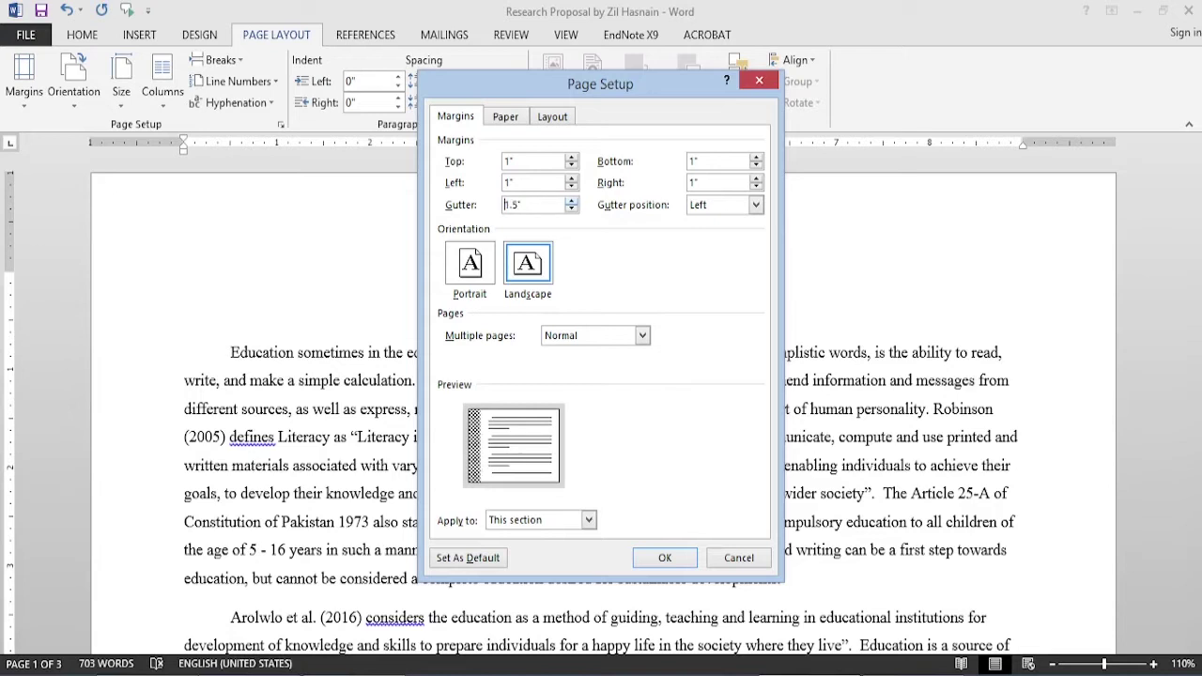
key(Up)
key(Up)
key(Up)
key(Up)
key(Up)
key(Up)
key(Up)
key(Up)
key(Up)
key(Up)
key(Up)
key(Up)
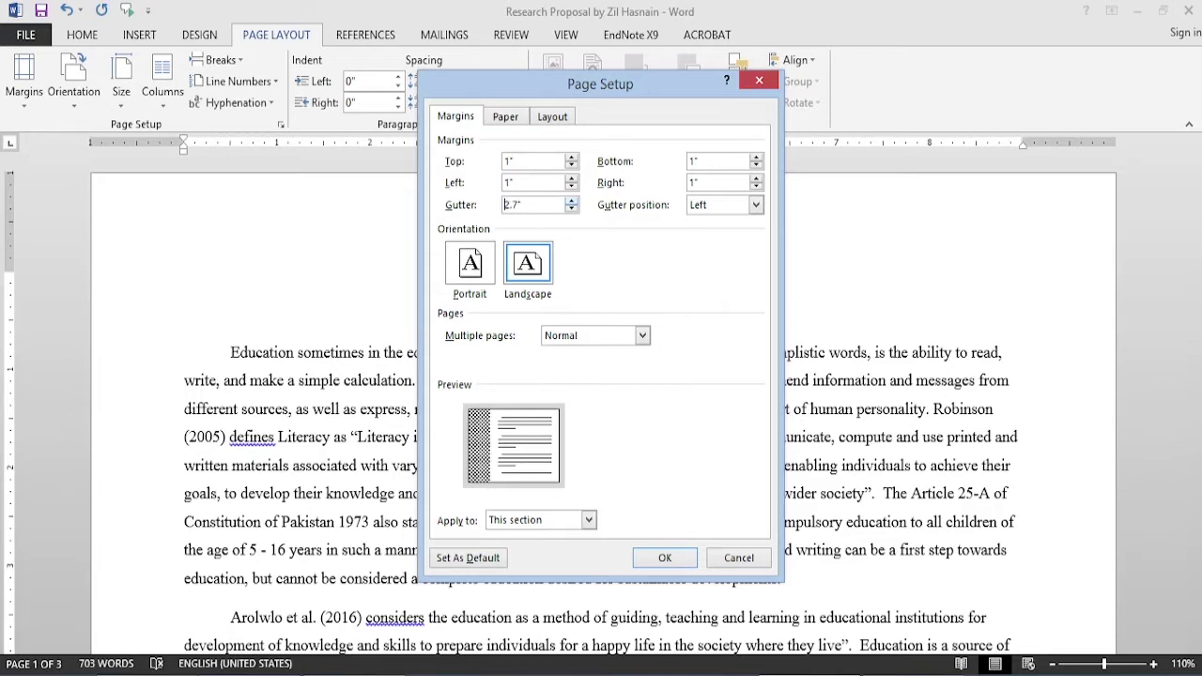
key(Up)
key(Up)
key(Up)
key(Up)
key(Up)
key(Up)
key(Up)
key(Up)
key(Up)
key(Up)
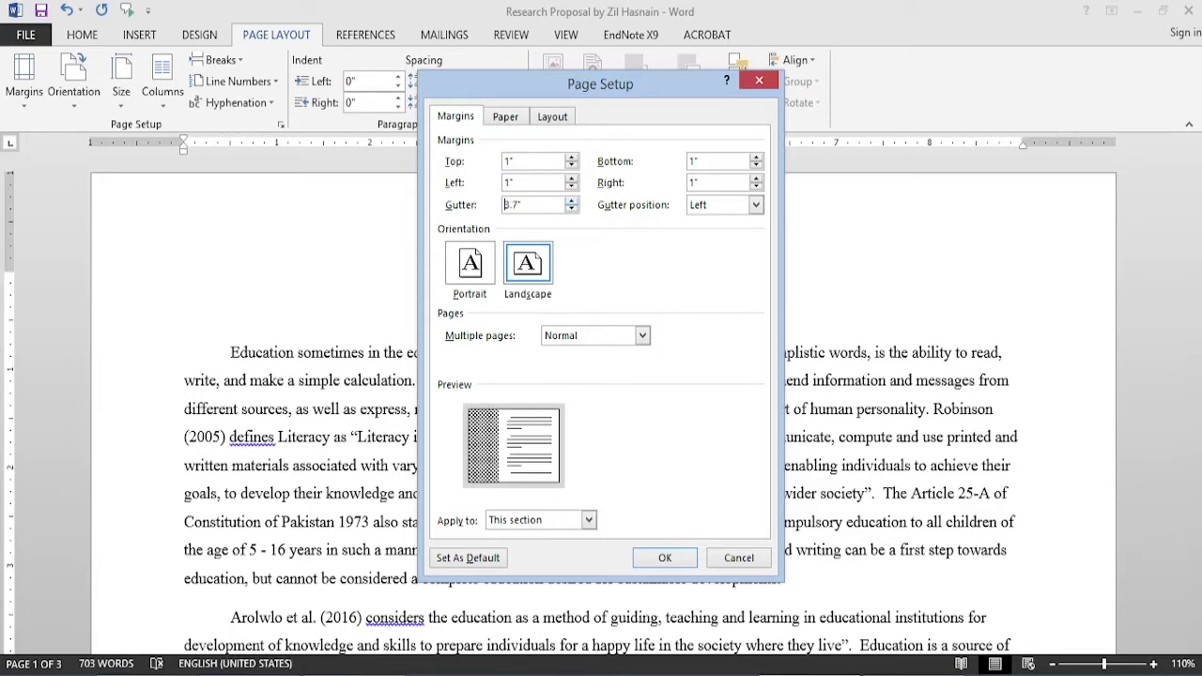
key(Up)
key(Up)
key(Up)
key(Up)
key(Up)
key(Up)
key(Up)
key(Up)
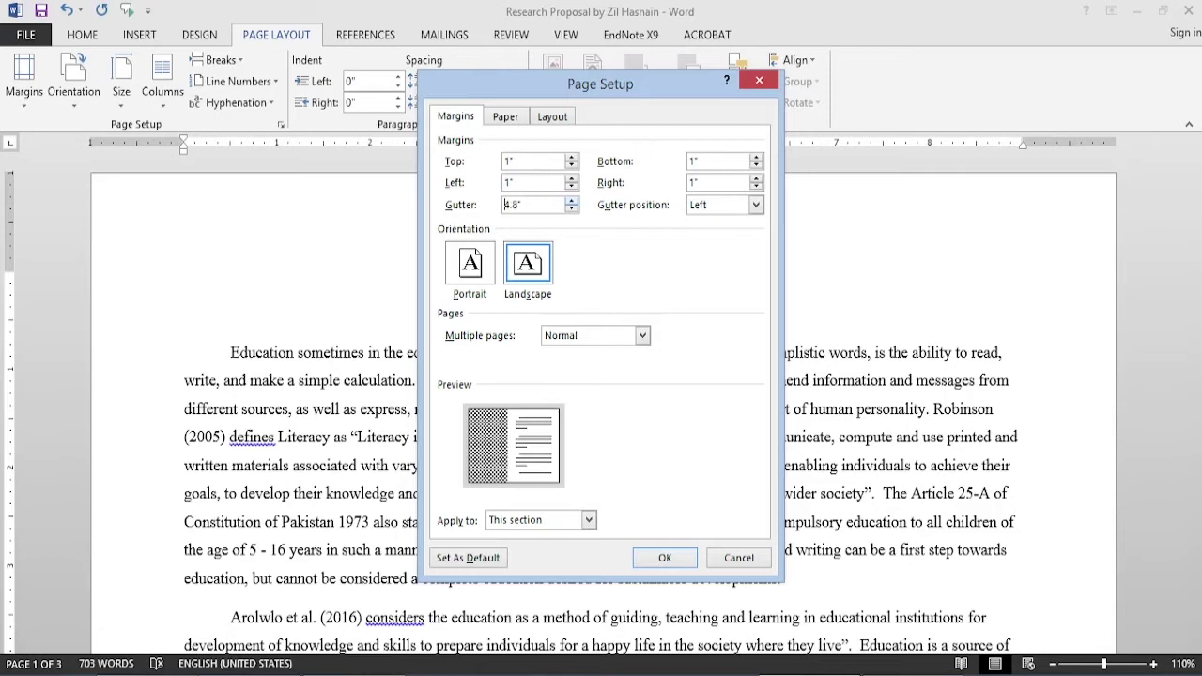
key(Up)
key(Up)
key(Up)
key(Up)
key(Up)
key(Up)
key(Up)
key(Up)
key(Up)
key(Up)
key(Up)
key(Up)
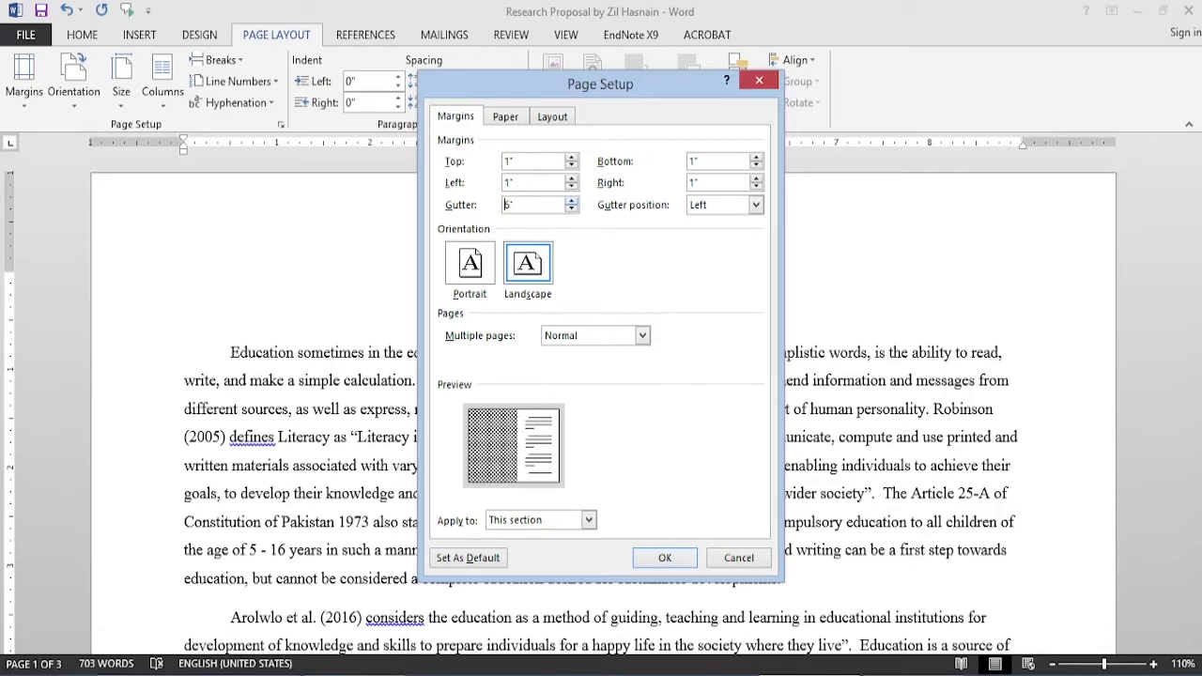
key(Up)
key(Up)
key(Up)
key(Up)
key(Up)
key(Up)
key(Up)
key(Up)
key(Up)
key(Up)
key(Up)
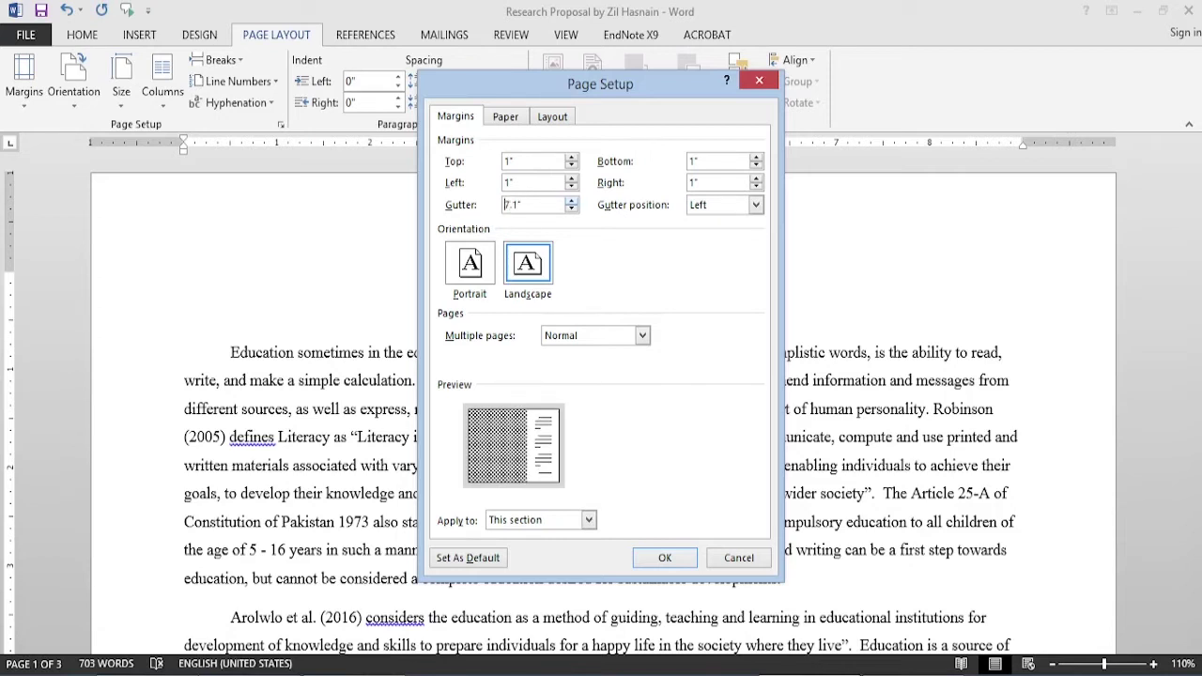
key(Up)
key(Up)
key(Up)
key(Up)
key(Up)
Step: Lower the gutter margin gradually to 0" to preview the reduction on the page
key(Down)
key(Down)
key(Down)
key(Down)
key(Down)
key(Down)
key(Down)
key(Down)
key(Down)
key(Down)
key(Down)
key(Down)
key(Down)
key(Down)
key(Down)
key(Down)
key(Down)
key(Down)
key(Down)
key(Down)
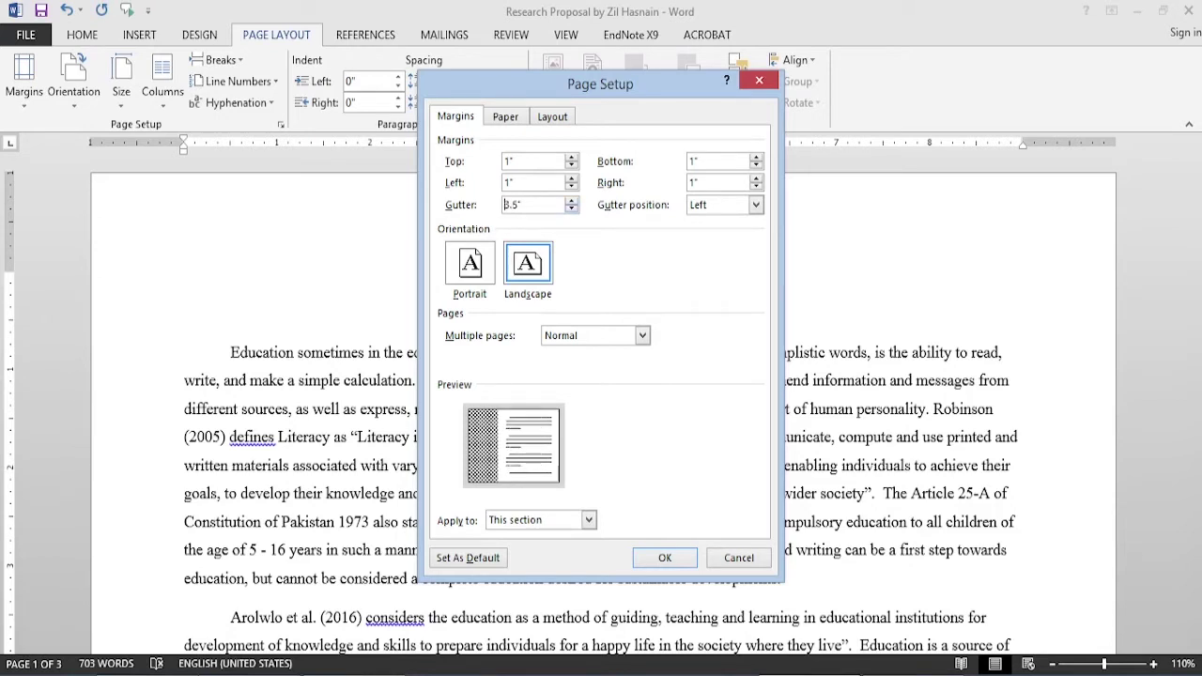
key(Down)
key(Down)
key(Down)
key(Down)
key(Down)
key(Down)
key(Down)
key(Down)
key(Down)
key(Down)
key(Down)
key(Down)
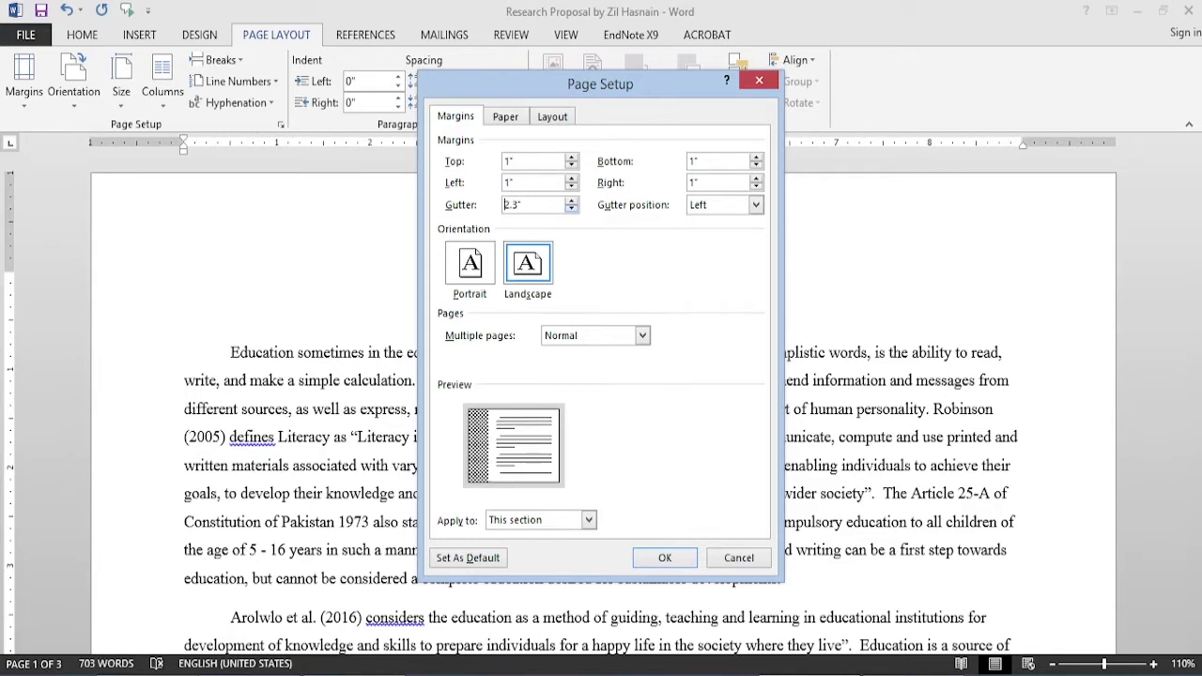
key(Down)
key(Down)
key(Down)
key(Down)
key(Down)
key(Down)
key(Down)
key(Down)
key(Down)
key(Down)
key(Down)
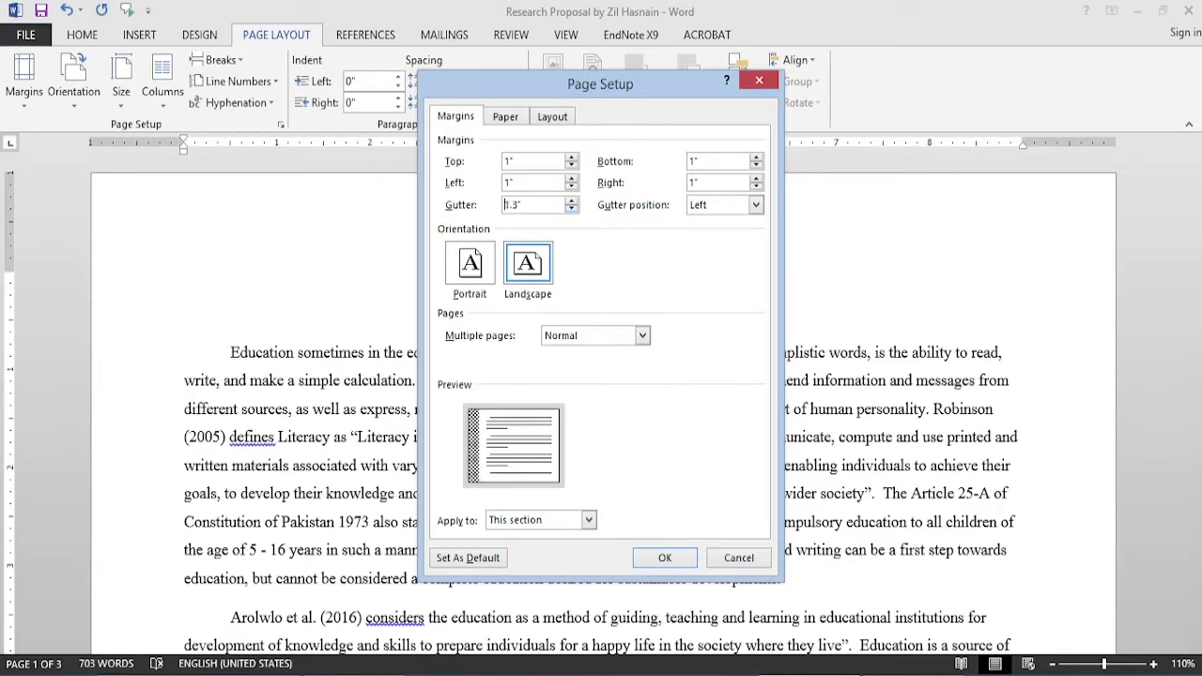
key(Down)
key(Down)
key(Down)
key(Down)
key(Down)
key(Down)
key(Down)
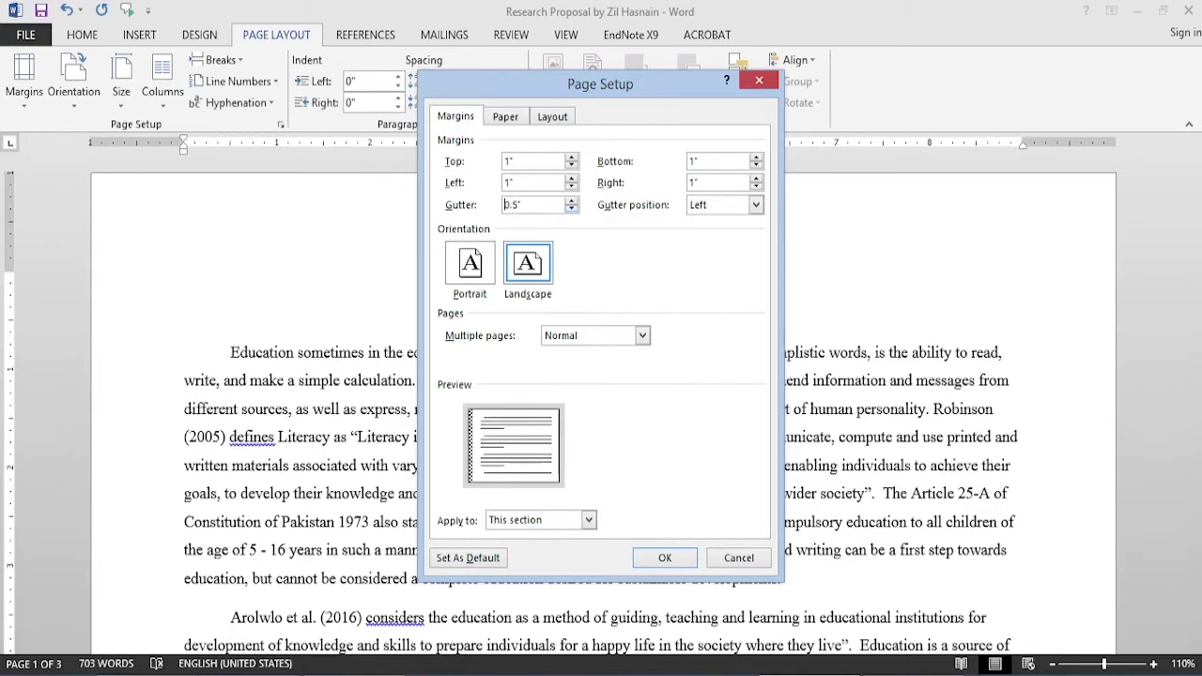
key(Down)
key(Down)
key(Down)
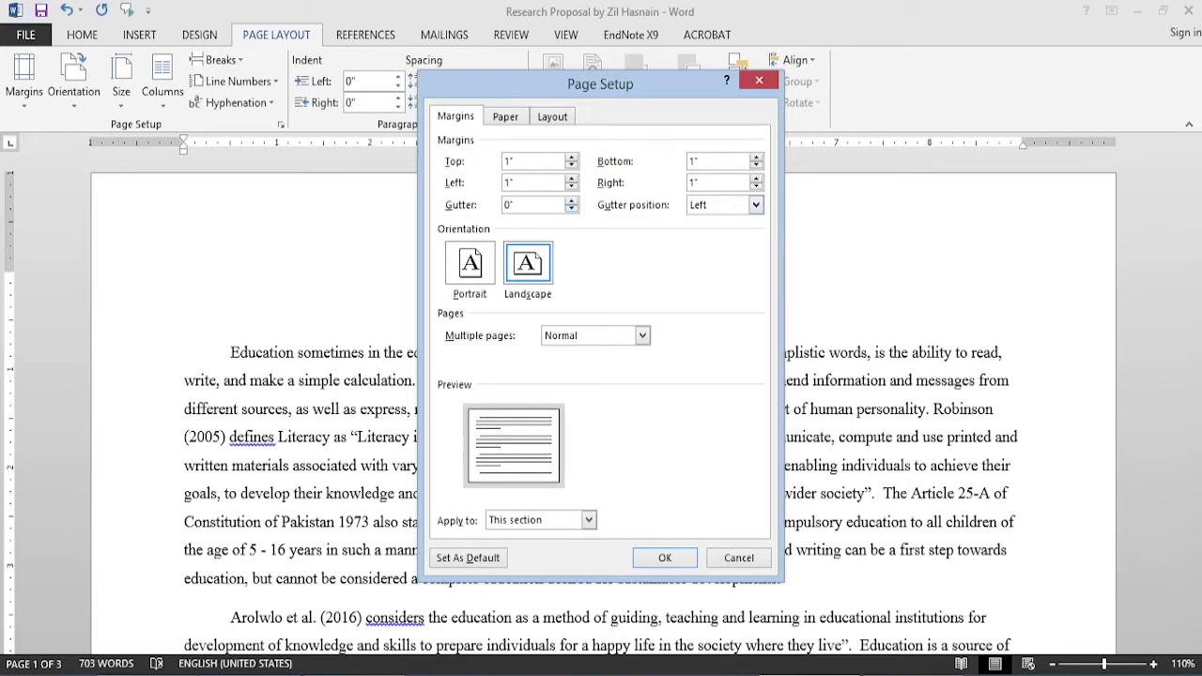
Step: Review the Left, Top and Right gutter position options and keep the gutter position at Left
key(Tab)
key(alt+Down)
key(Down)
key(Down)
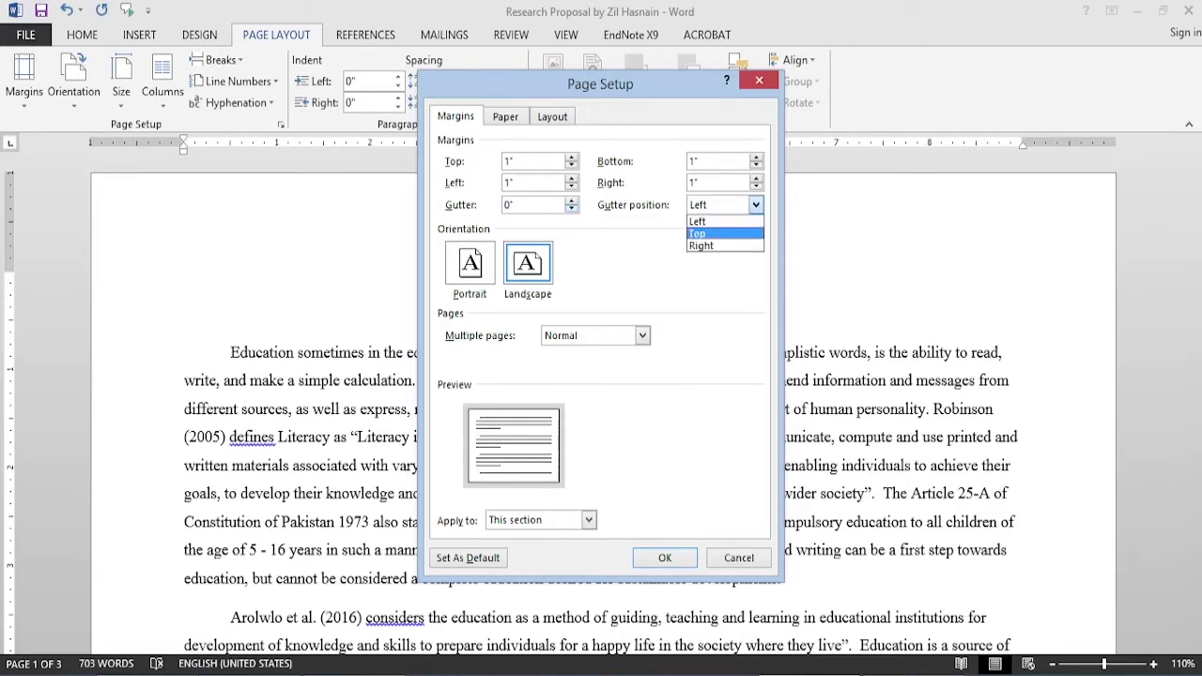
key(Up)
key(Up)
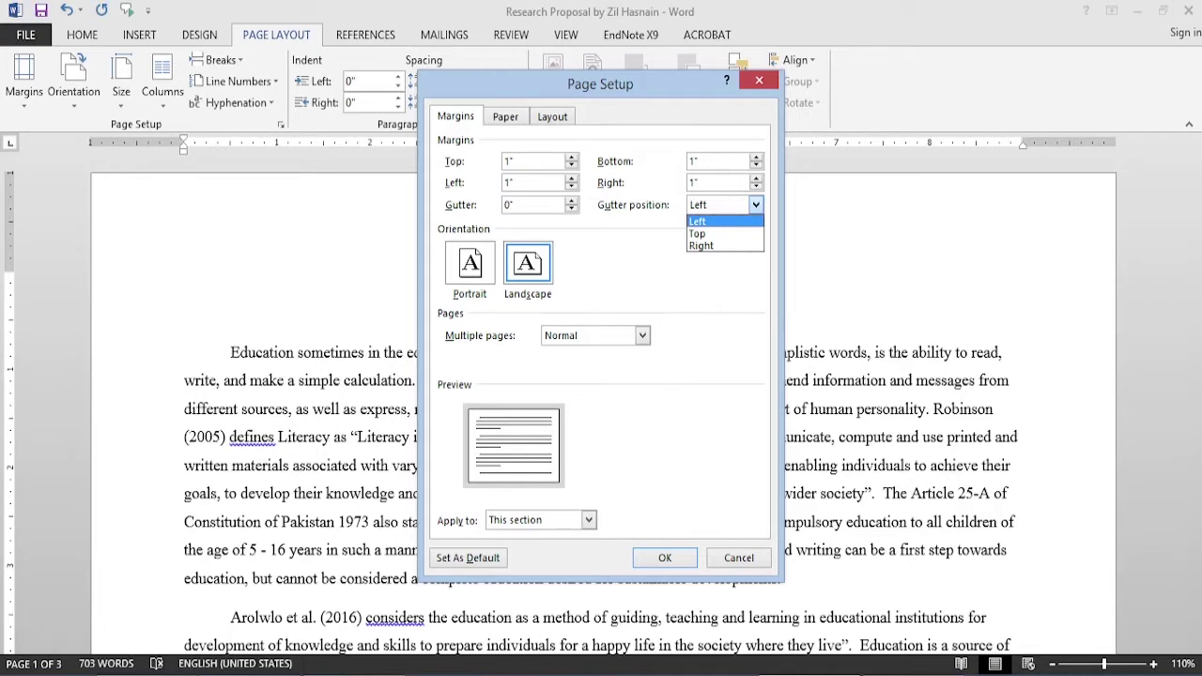
key(Escape)
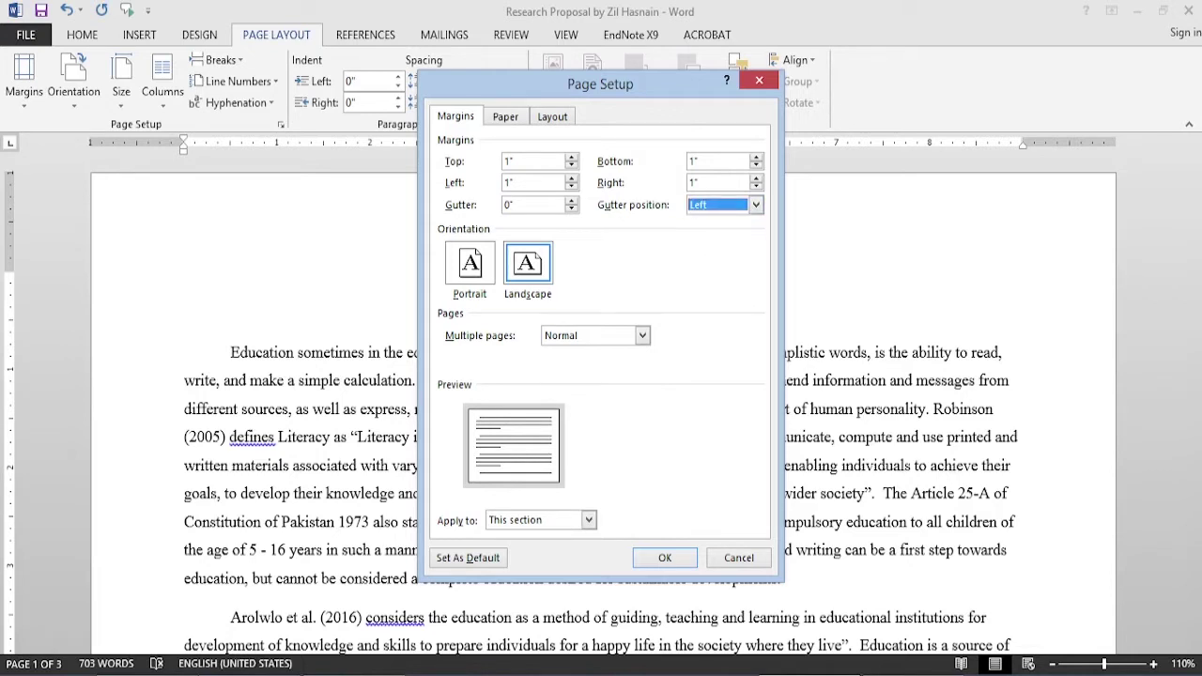
Step: Compare the Portrait and Landscape orientations in the page preview, finishing with Portrait selected
key(alt+p)
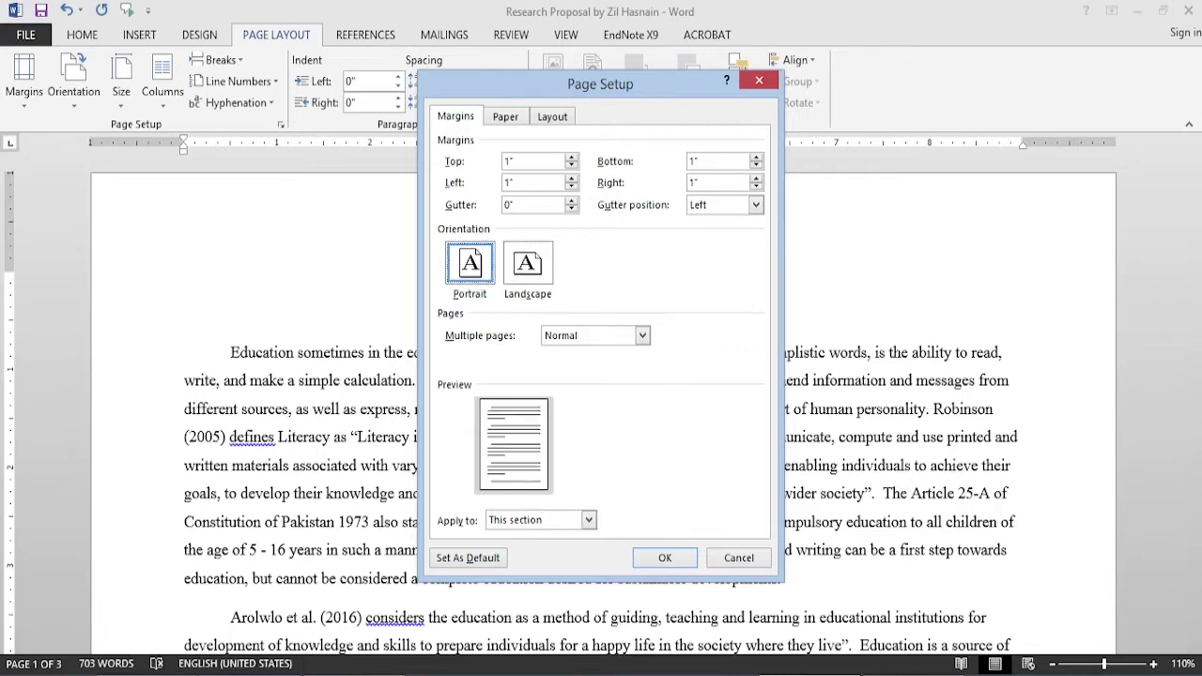
key(alt+s)
key(alt+p)
key(alt+s)
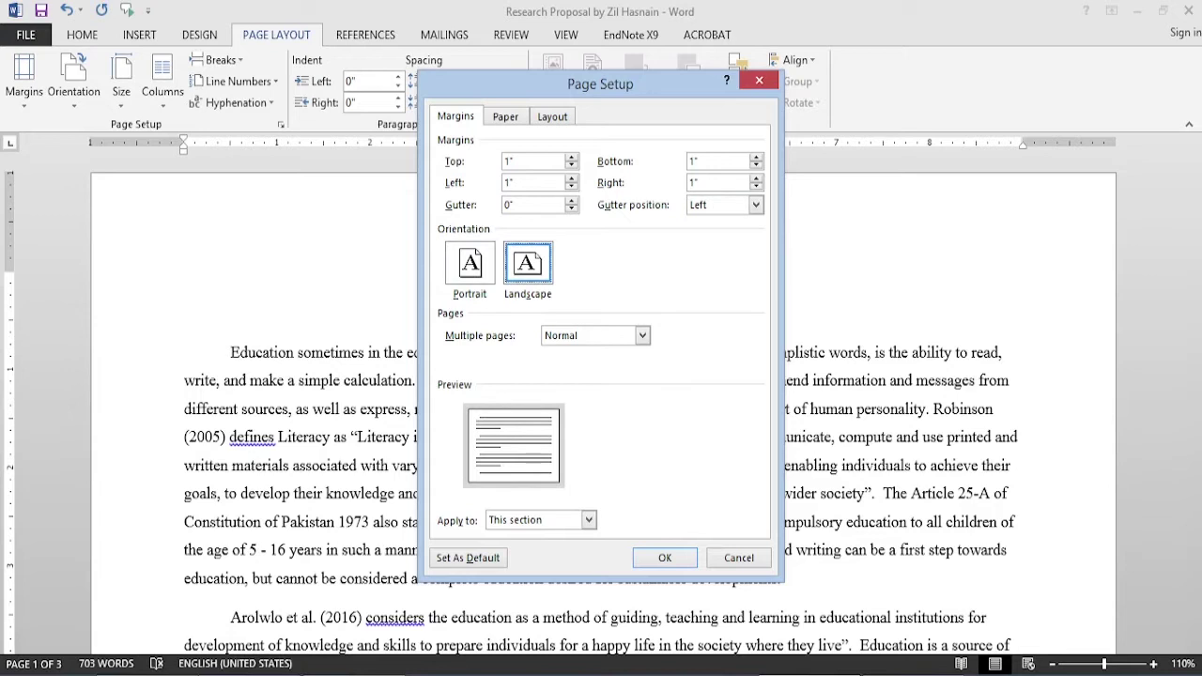
key(alt+p)
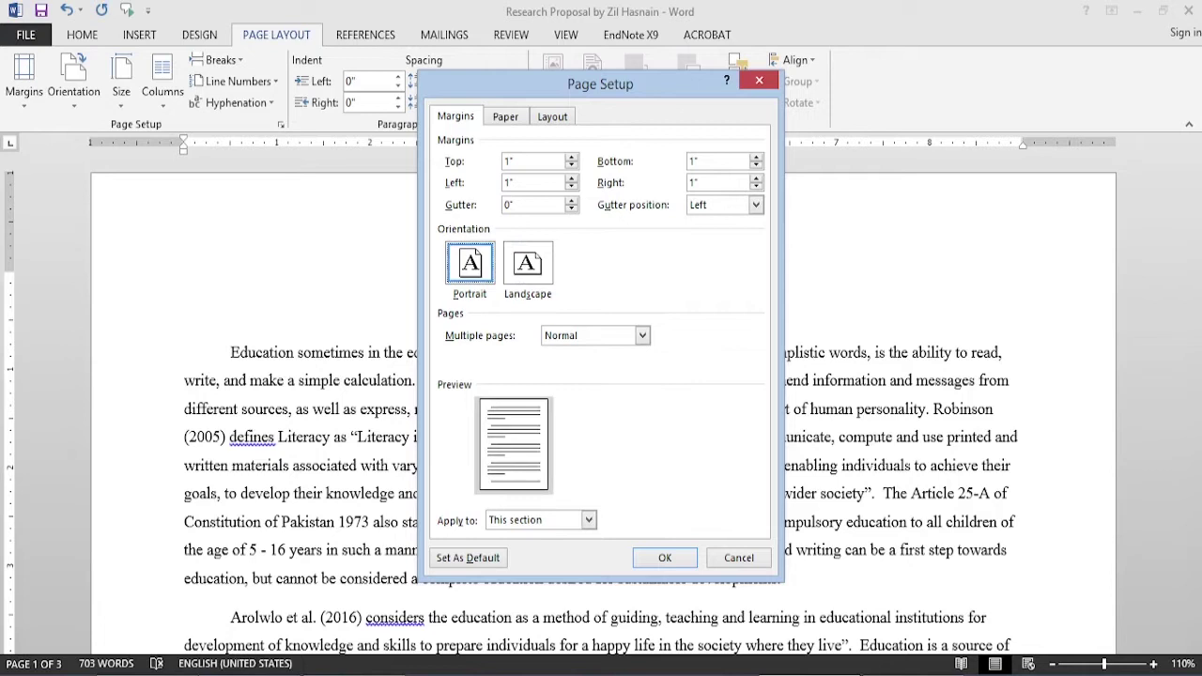
key(alt+s)
key(alt+p)
Step: Preview the Mirror margins layout and the 2 pages per sheet layout for multiple pages
key(alt+m)
key(alt+Down)
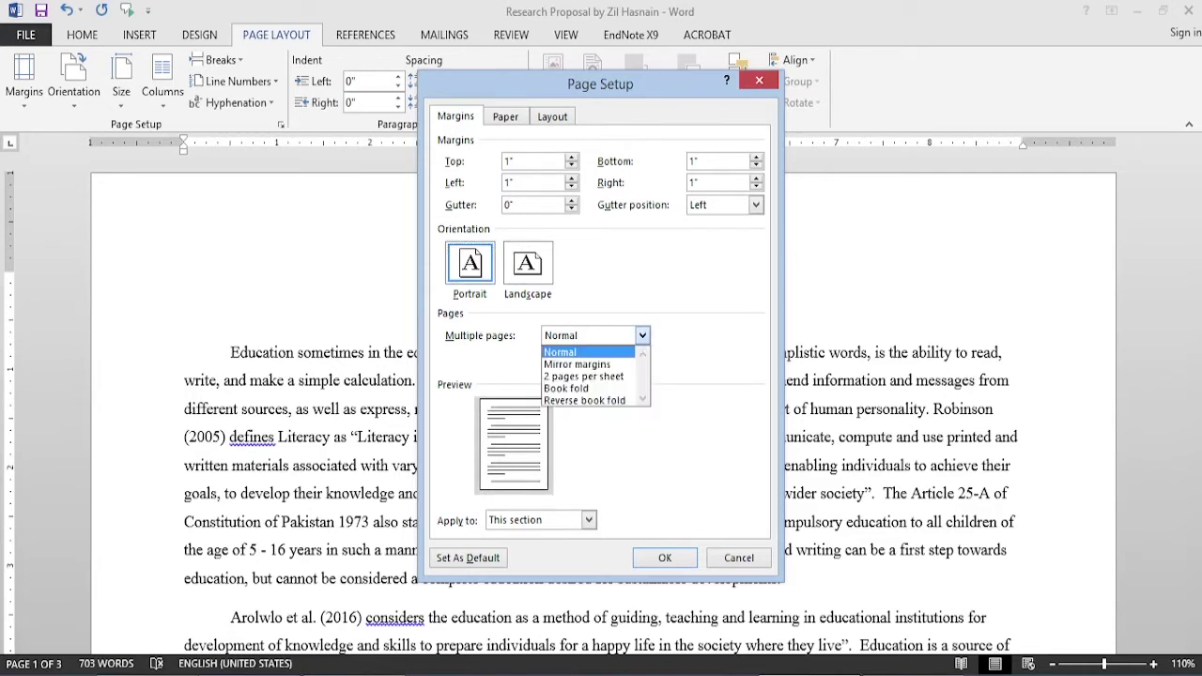
key(Down)
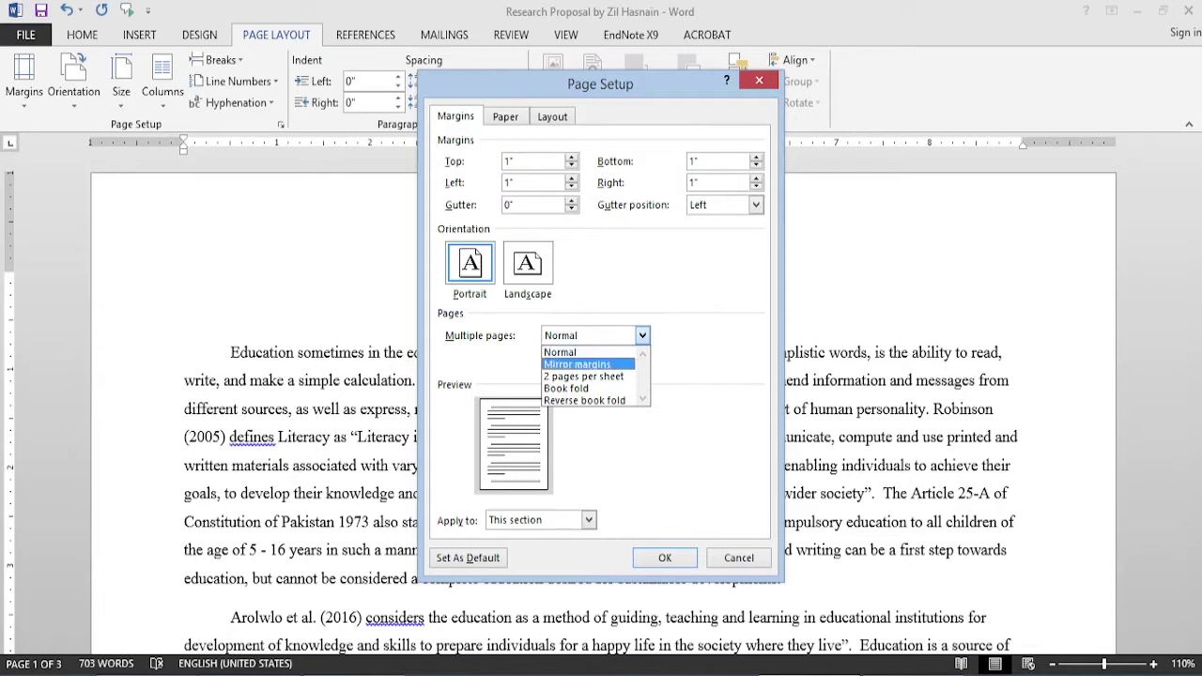
key(Return)
key(alt+Down)
key(Down)
key(Return)
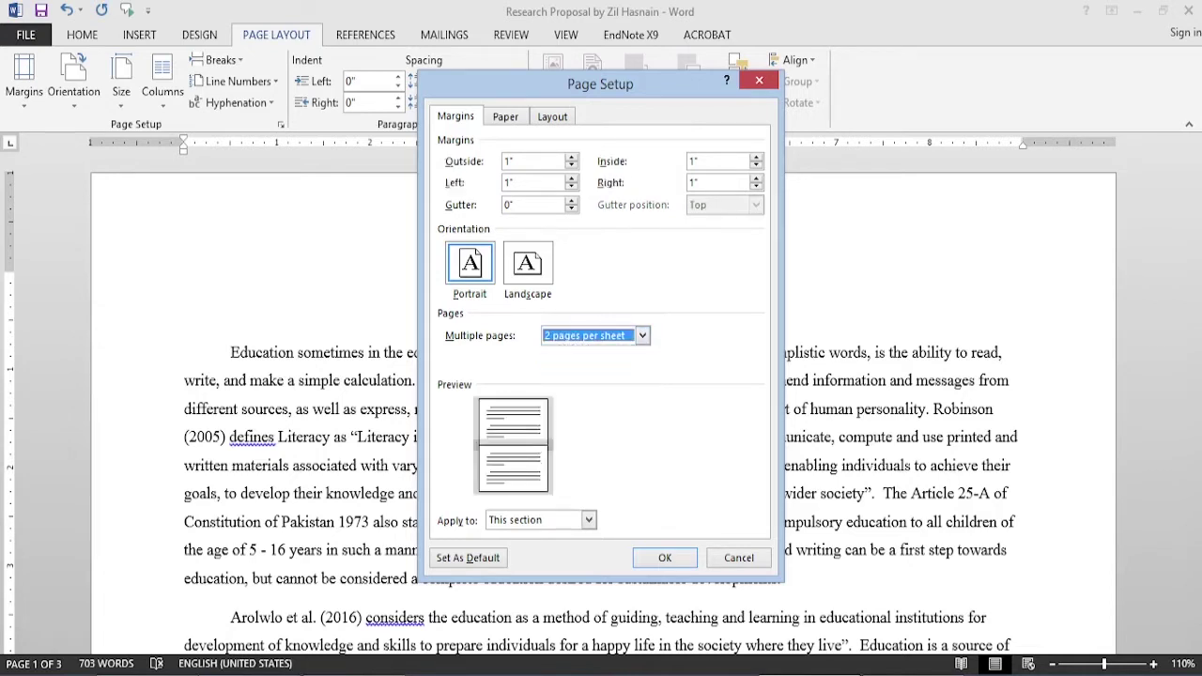
key(alt+Down)
key(Escape)
key(alt+l)
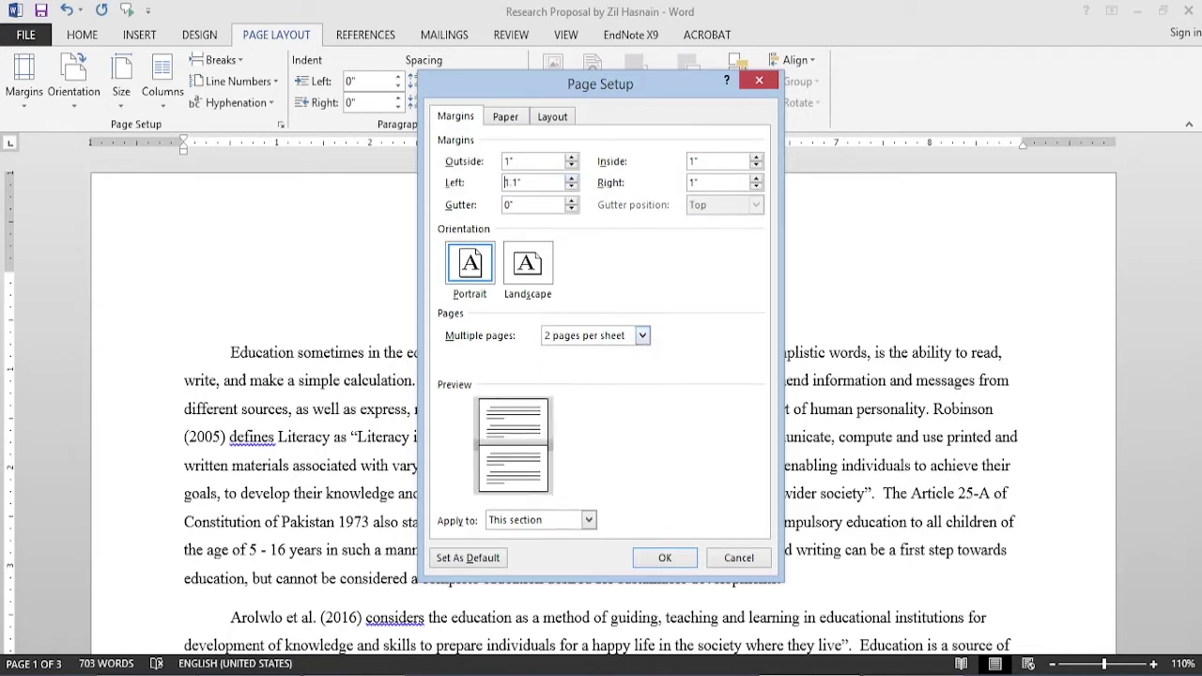
key(Home)
Step: Set the multiple pages layout to Book fold and check the available sheets per booklet options
key(alt+m)
key(alt+Down)
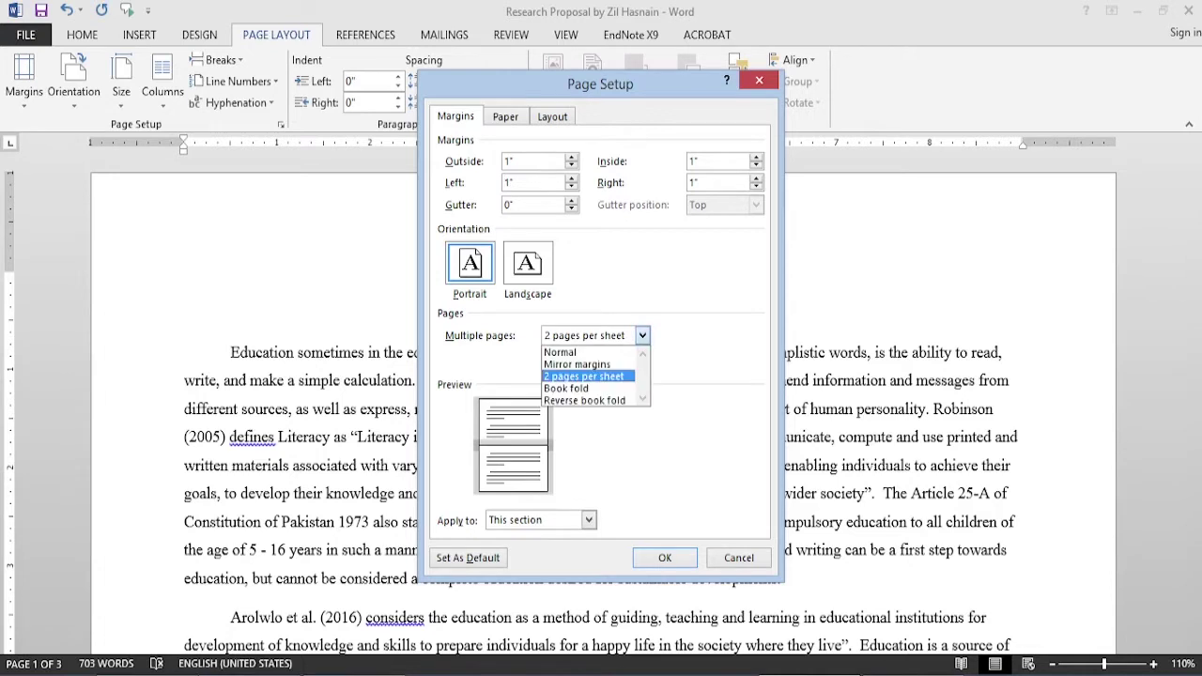
key(Down)
key(Return)
key(Tab)
key(alt+Down)
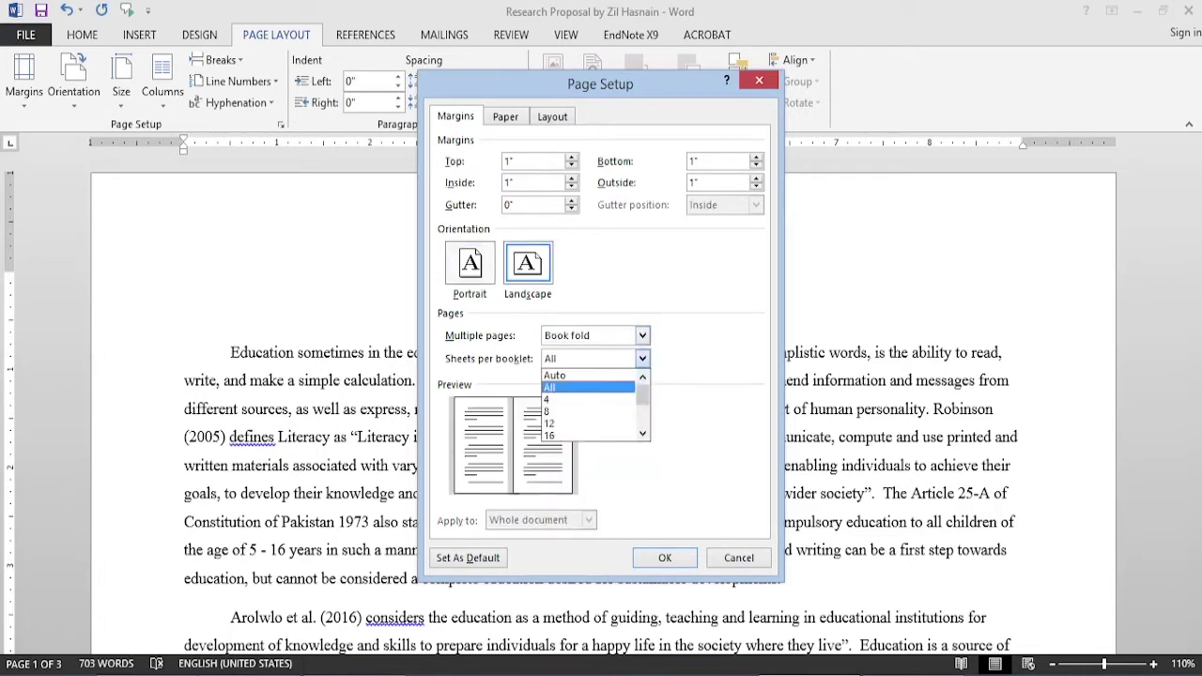
key(Escape)
Step: Set the multiple pages layout to Reverse book fold, keeping the sheets per booklet at All
key(shift+Tab)
key(alt+Down)
key(Down)
key(Return)
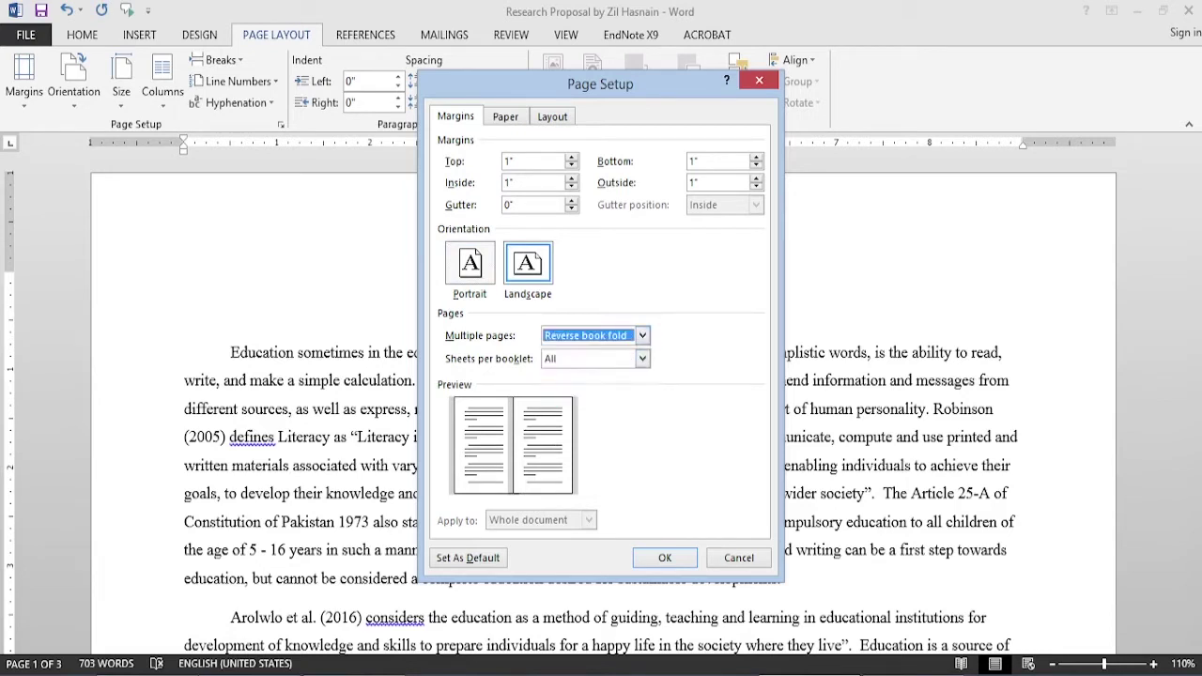
key(Tab)
key(alt+Down)
key(Return)
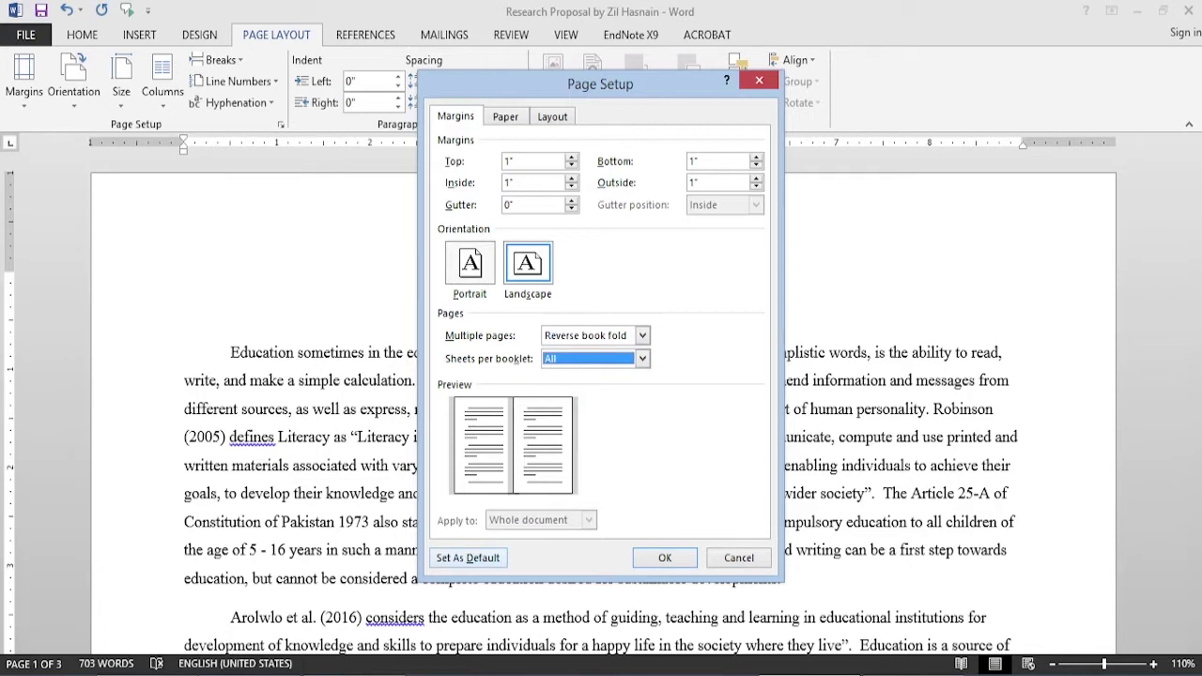
Step: Restore the multiple pages layout to Normal and set the orientation to Portrait
key(shift+Tab)
key(alt+Down)
key(Up)
key(Up)
key(Up)
key(Up)
key(Return)
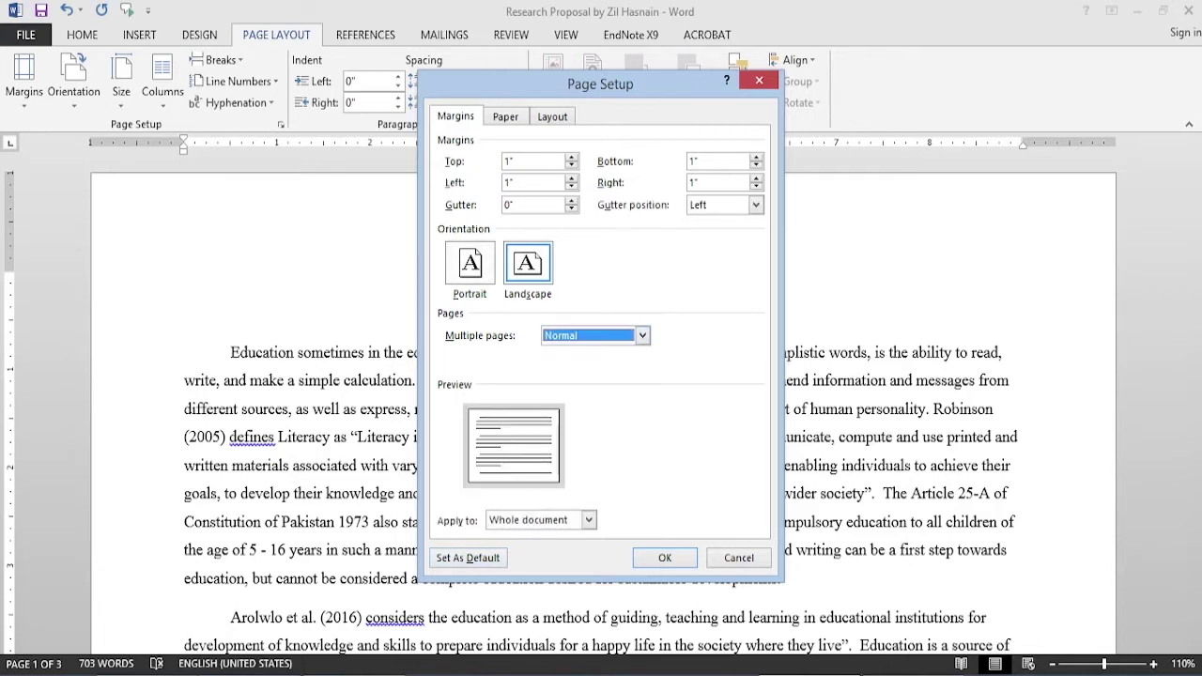
key(alt+p)
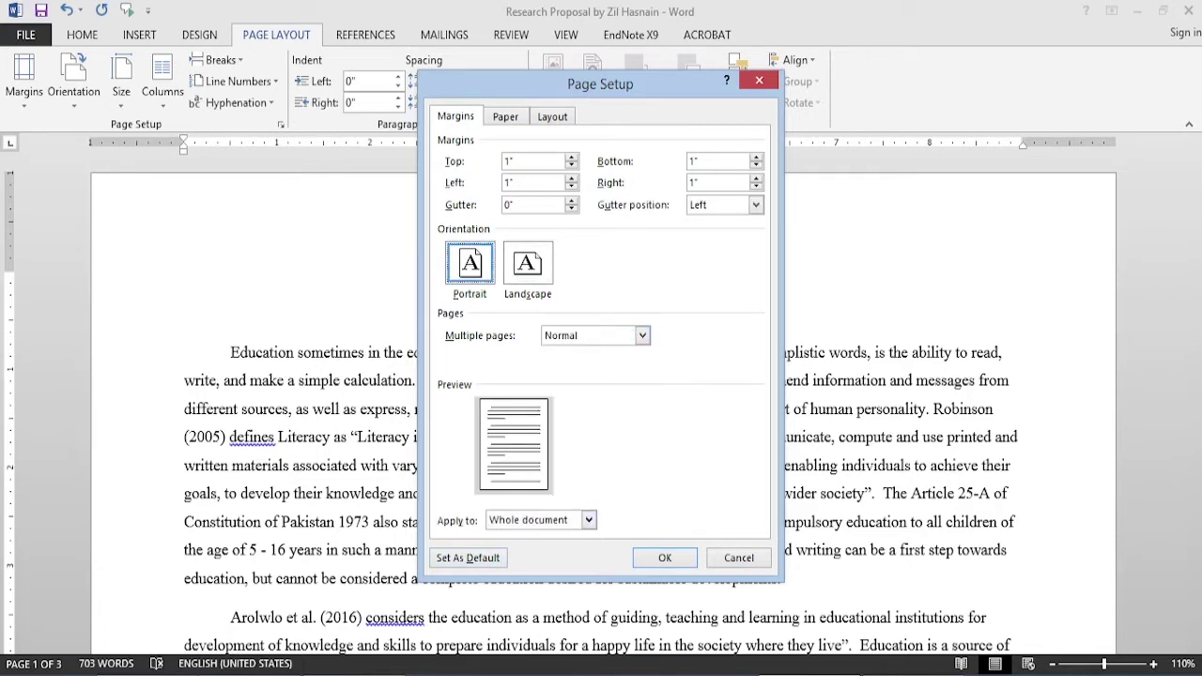
Step: Review which parts of the document the margin settings can be applied to
key(alt+y)
key(alt+Down)
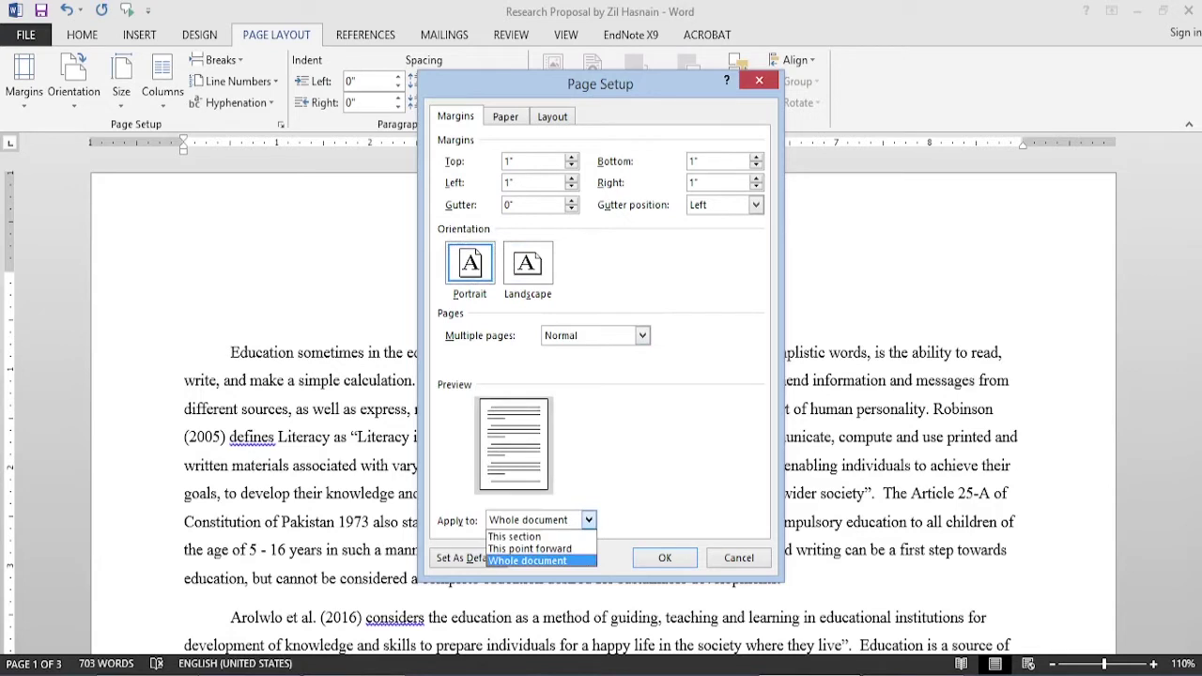
key(Up)
key(Up)
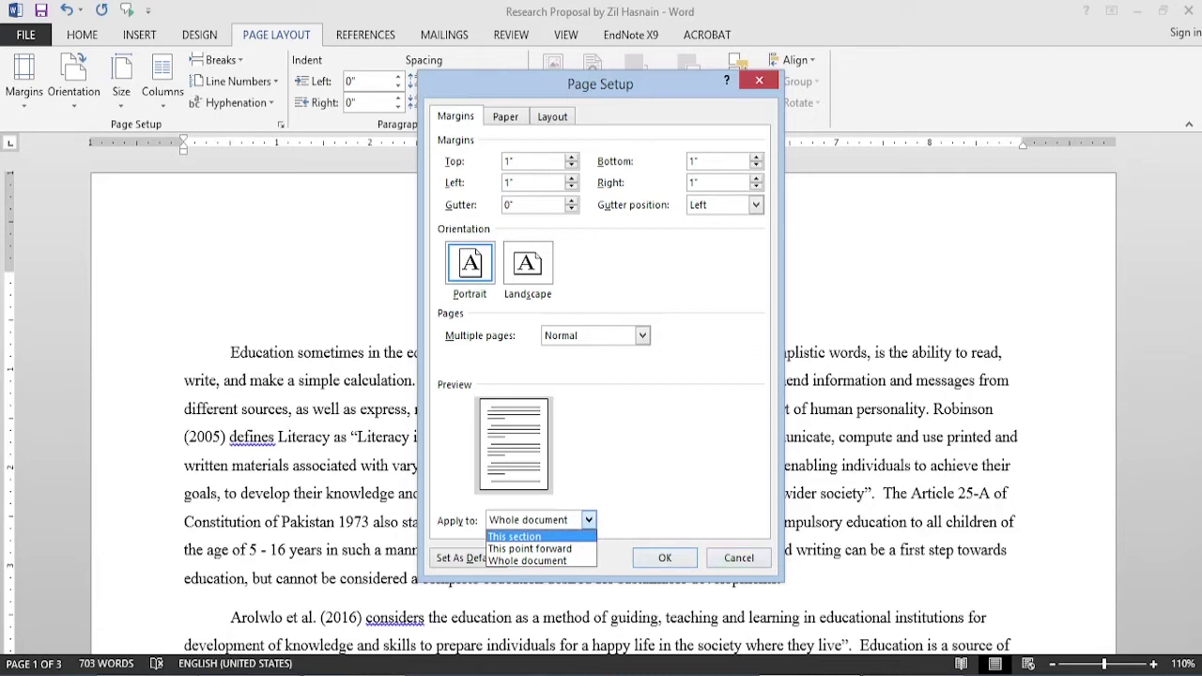
Step: Open the paper settings and review the whole list of available paper sizes, keeping Letter
click(505, 116)
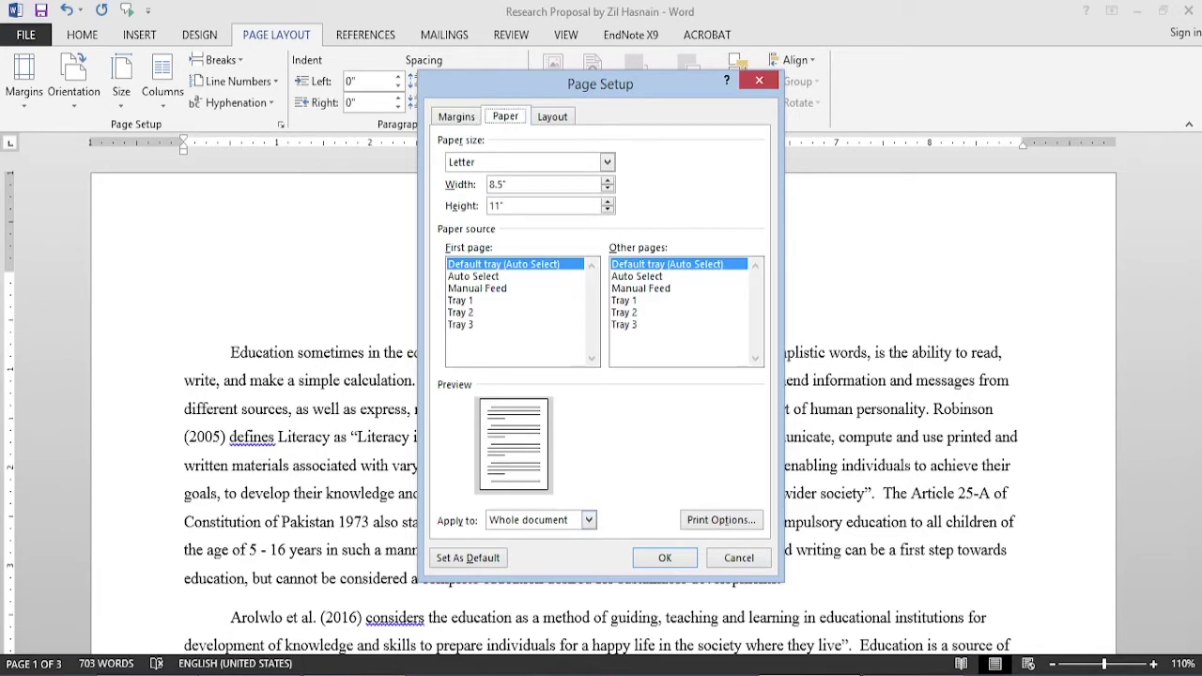
key(Tab)
key(alt+Down)
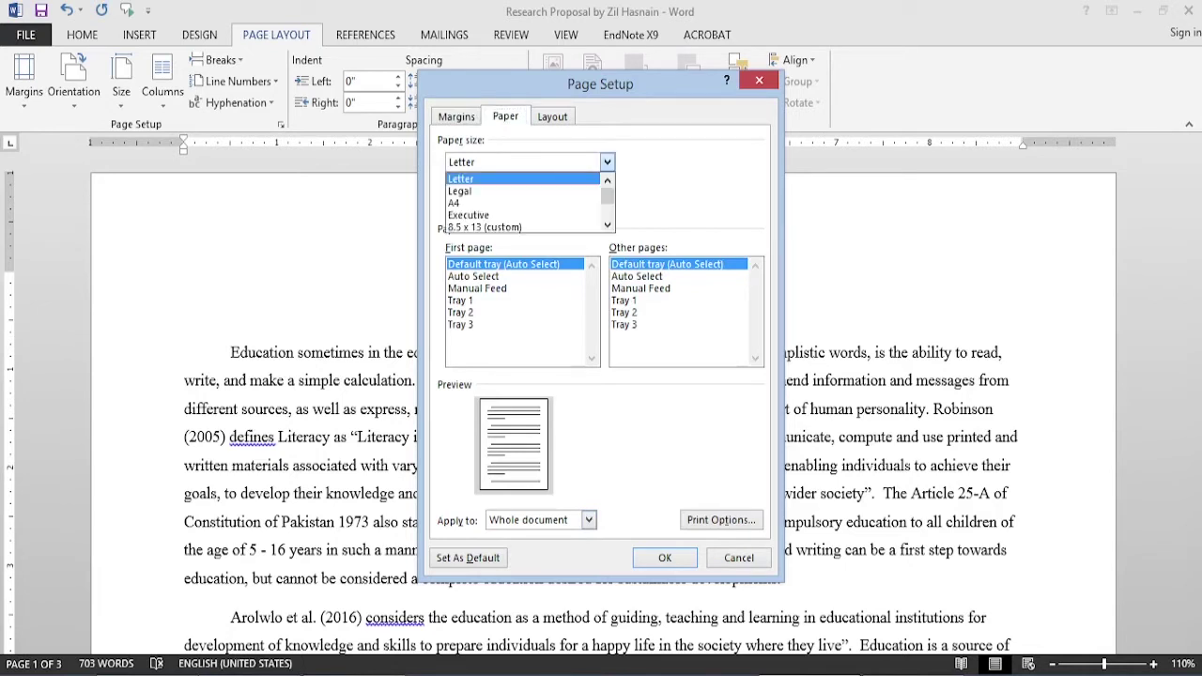
key(Down)
key(Down)
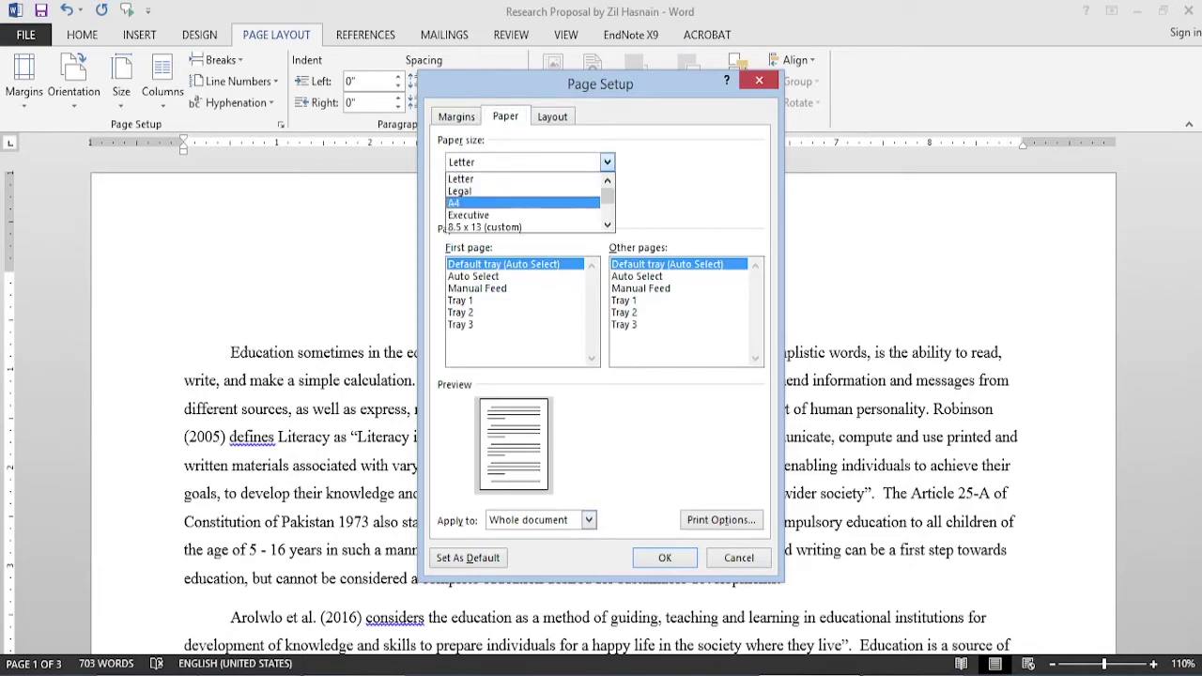
key(Down)
key(Down)
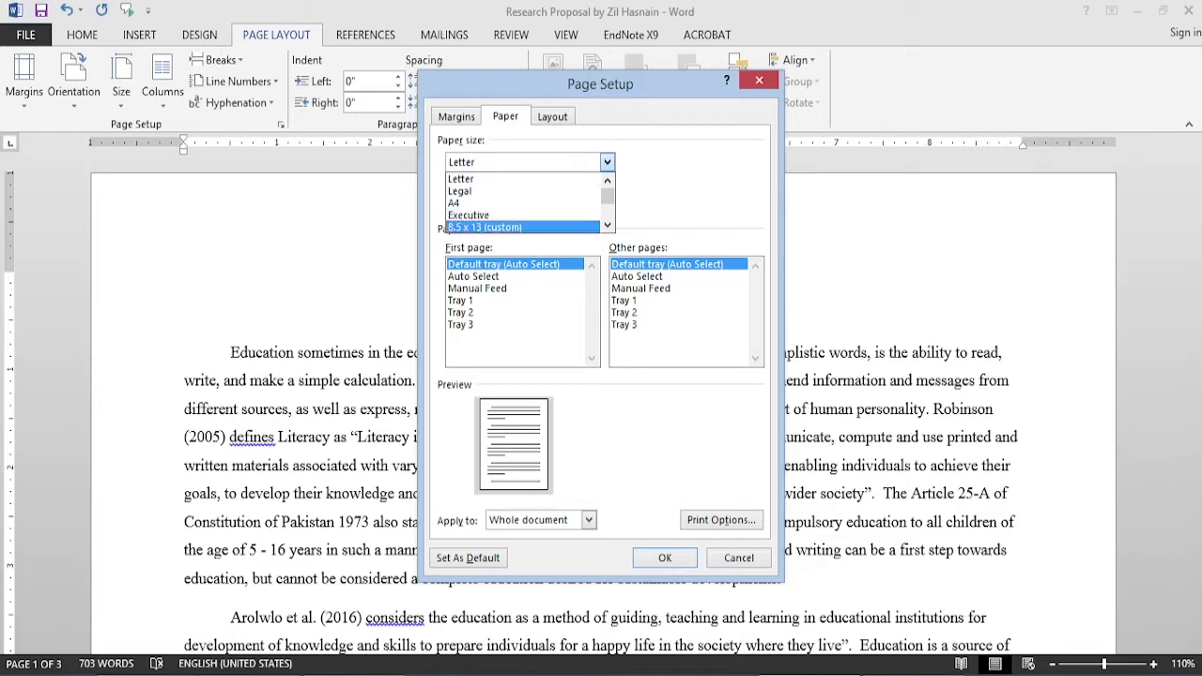
scroll(526, 203, down, 3)
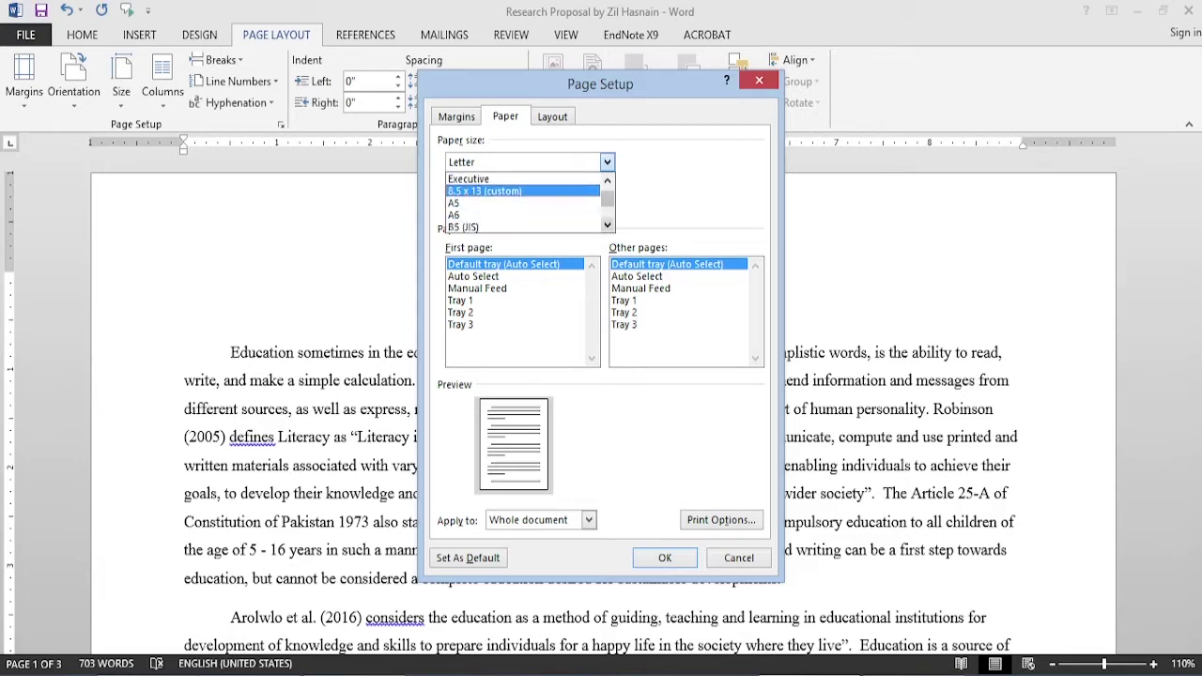
scroll(526, 203, down, 6)
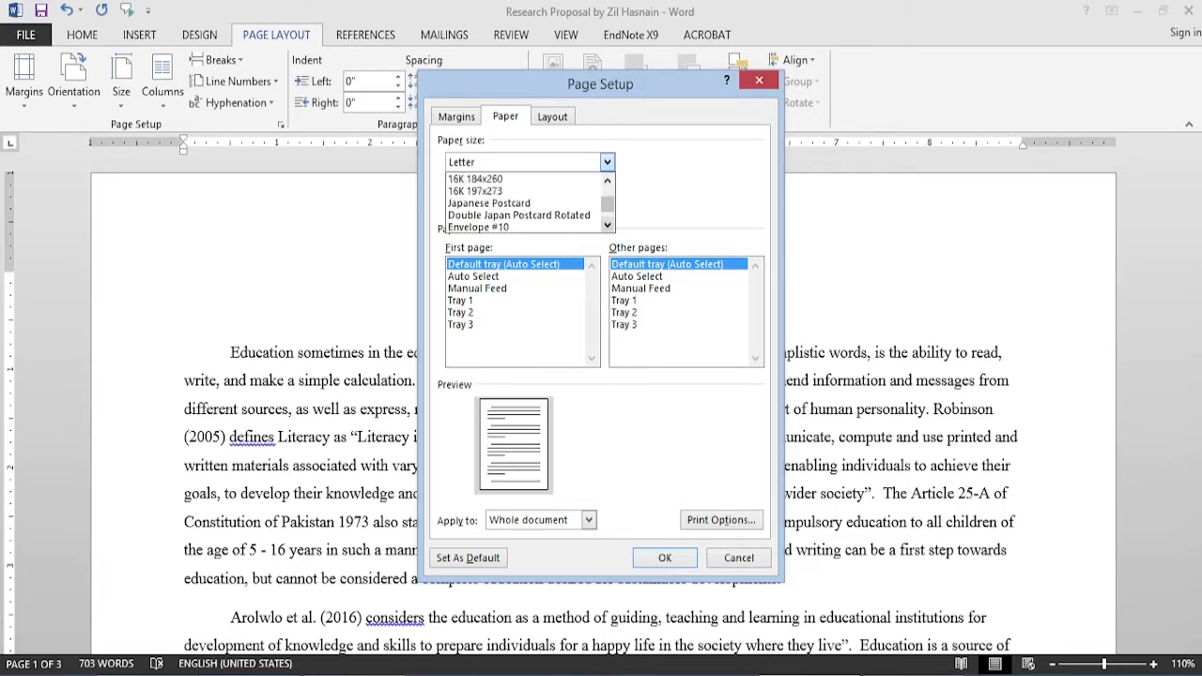
scroll(526, 203, down, 1)
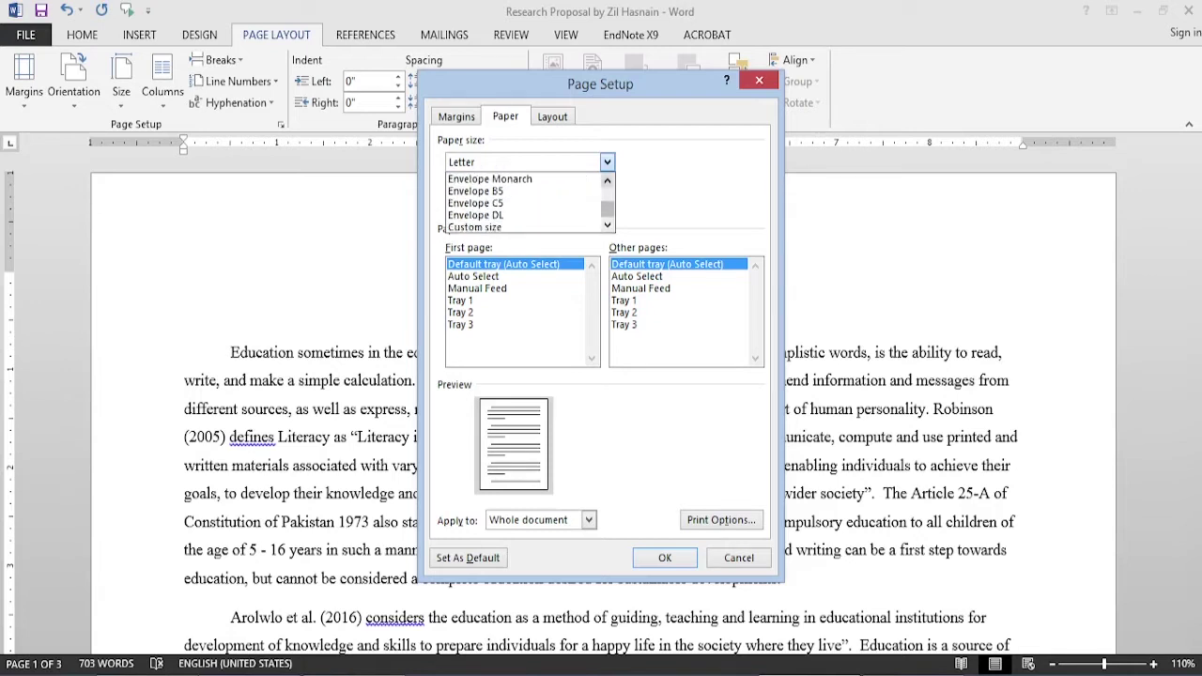
scroll(526, 202, up, 3)
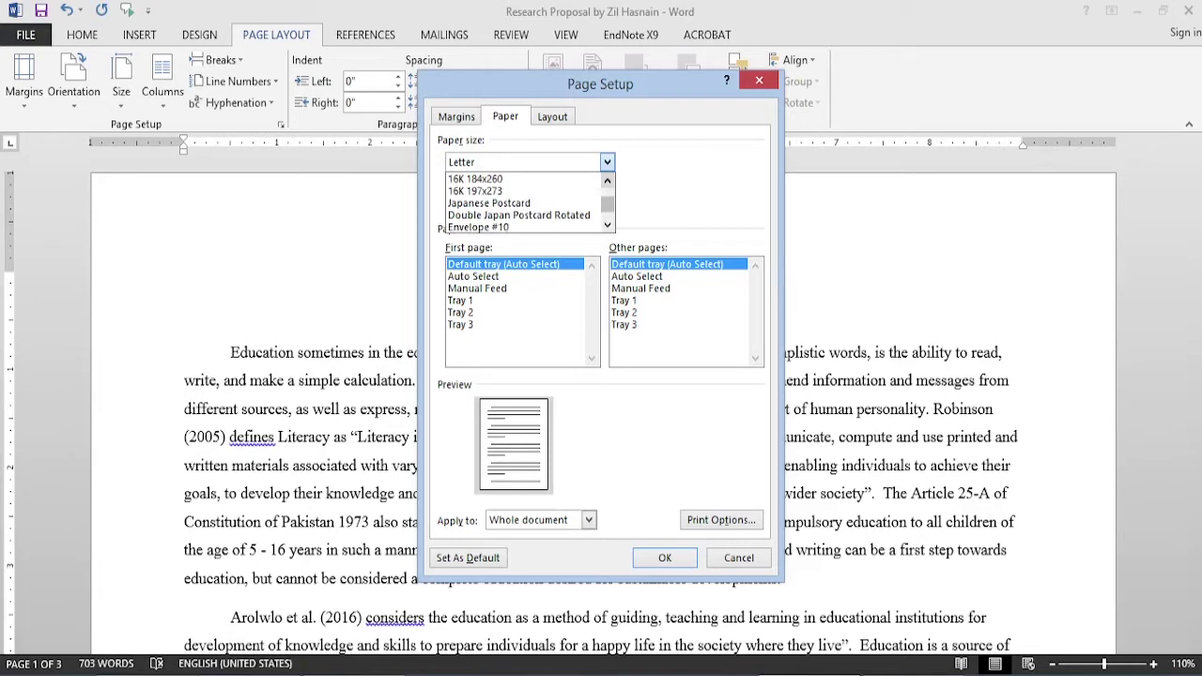
scroll(522, 203, up, 5)
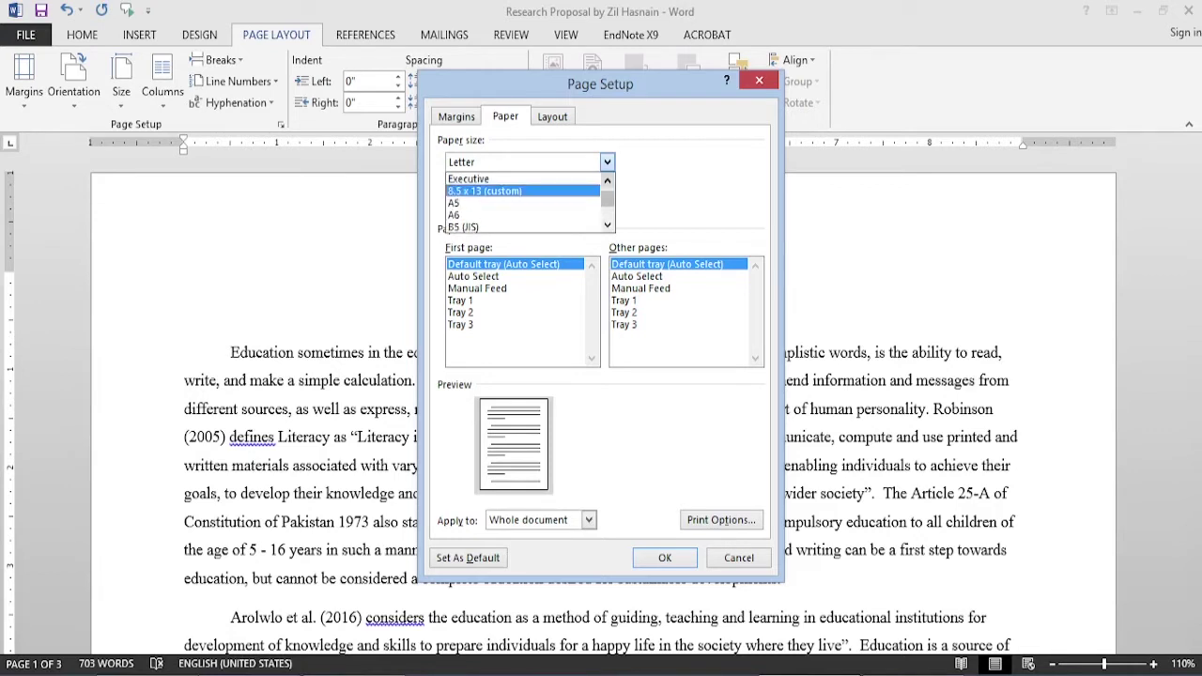
scroll(522, 203, up, 3)
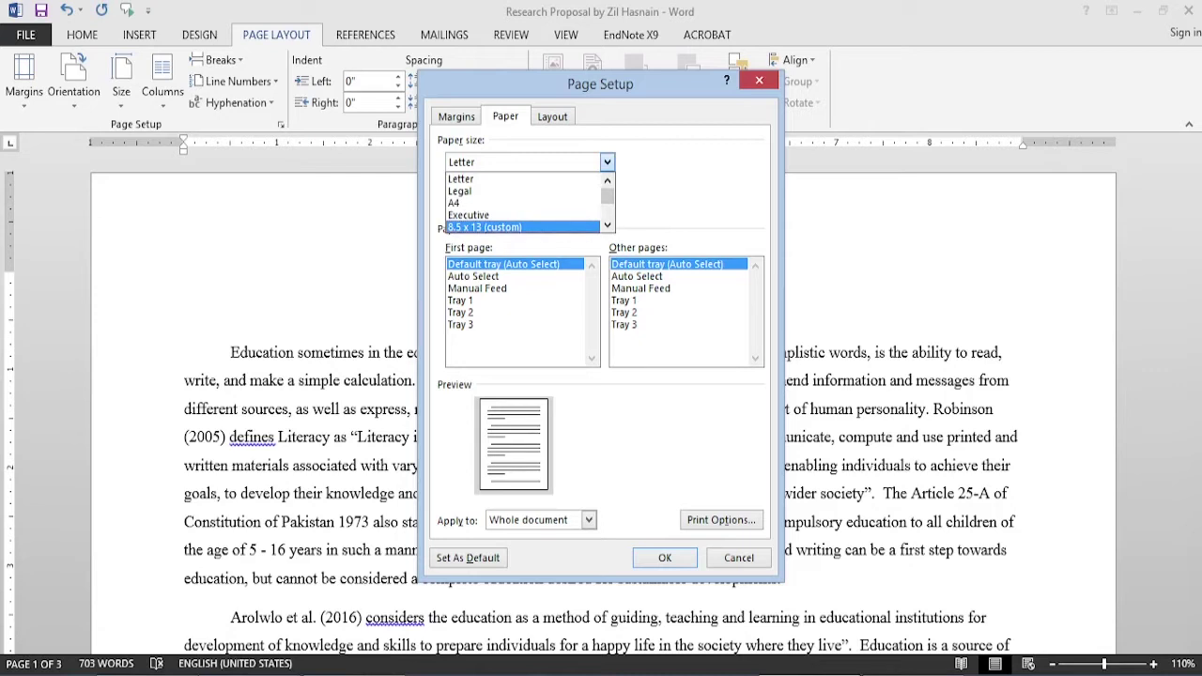
key(Escape)
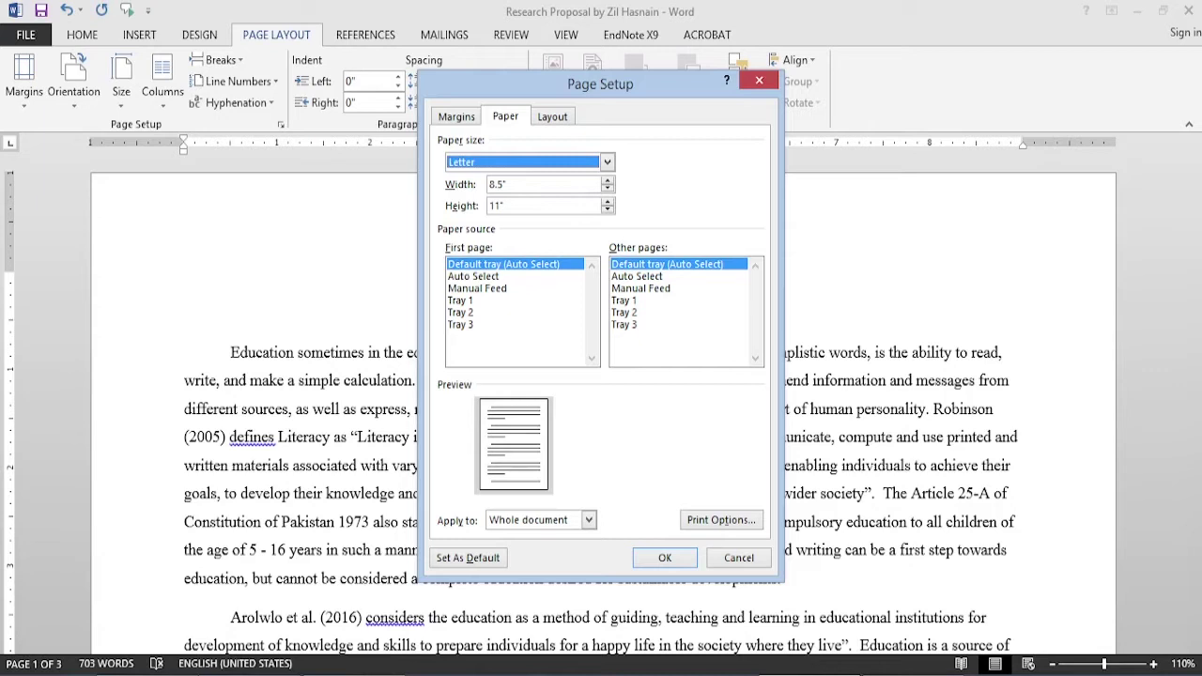
Step: Review which parts of the document the paper settings can be applied to, keeping Whole document
key(alt+y)
key(alt+Down)
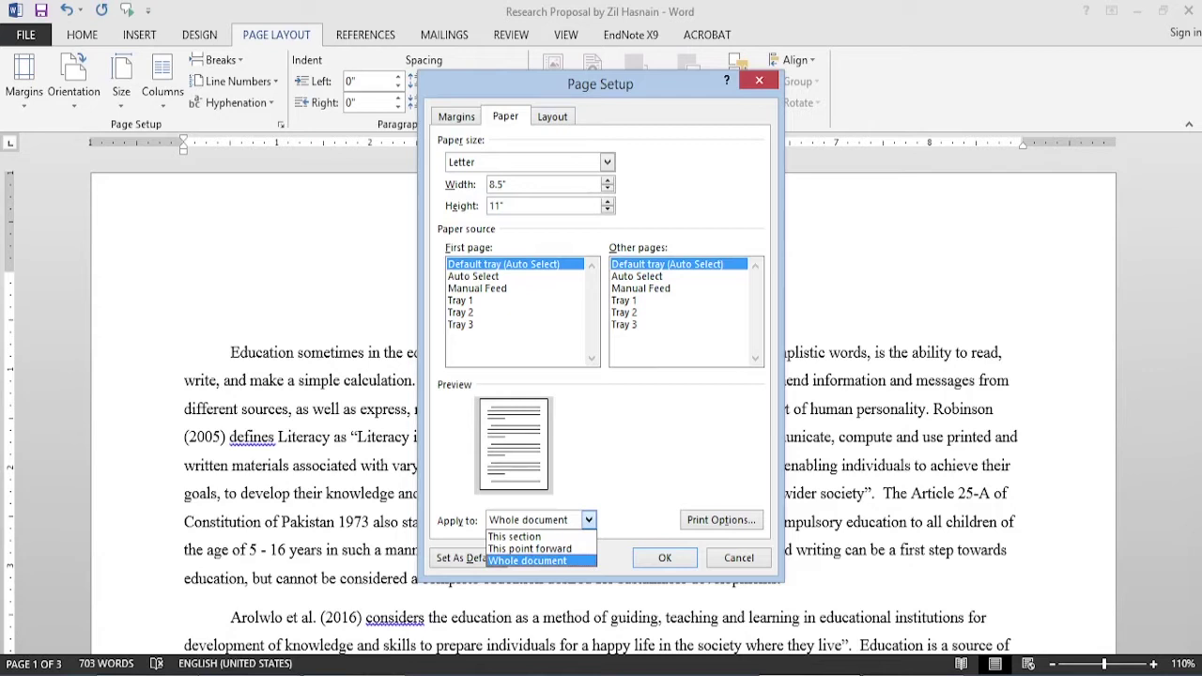
key(Return)
key(ctrl+Tab)
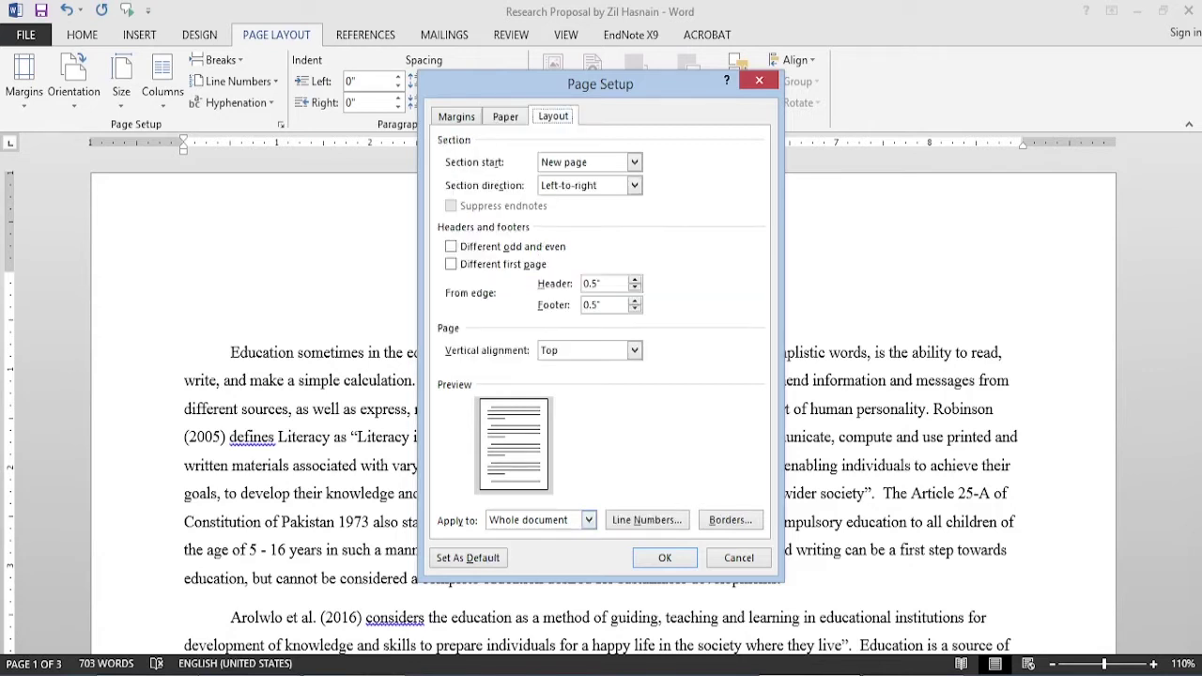
key(ctrl+shift+Tab)
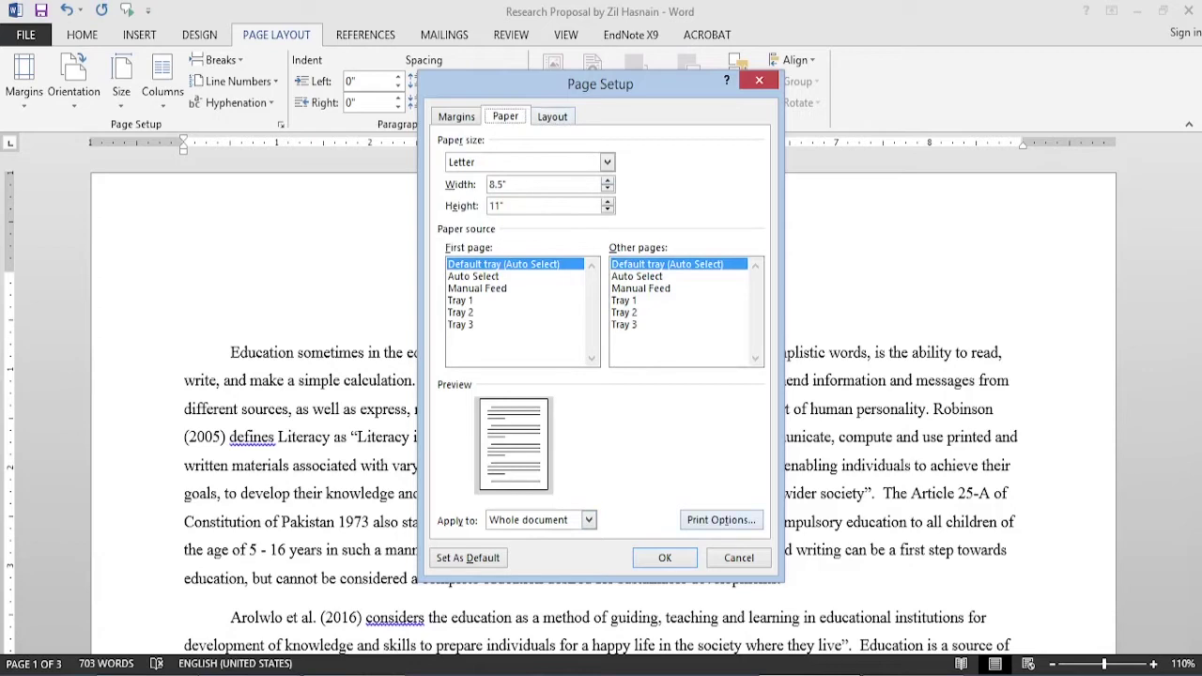
key(alt+t)
Step: Open the layout settings and review the section start and section direction choices, keeping New page and Left-to-right
key(ctrl+Tab)
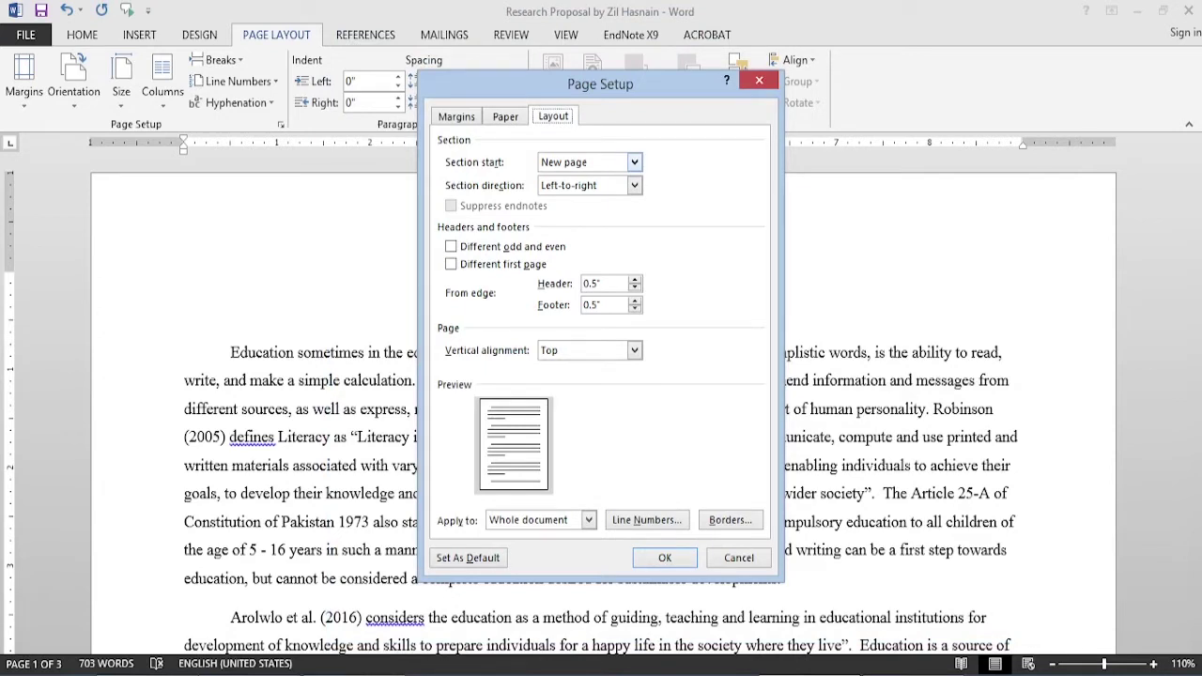
click(634, 161)
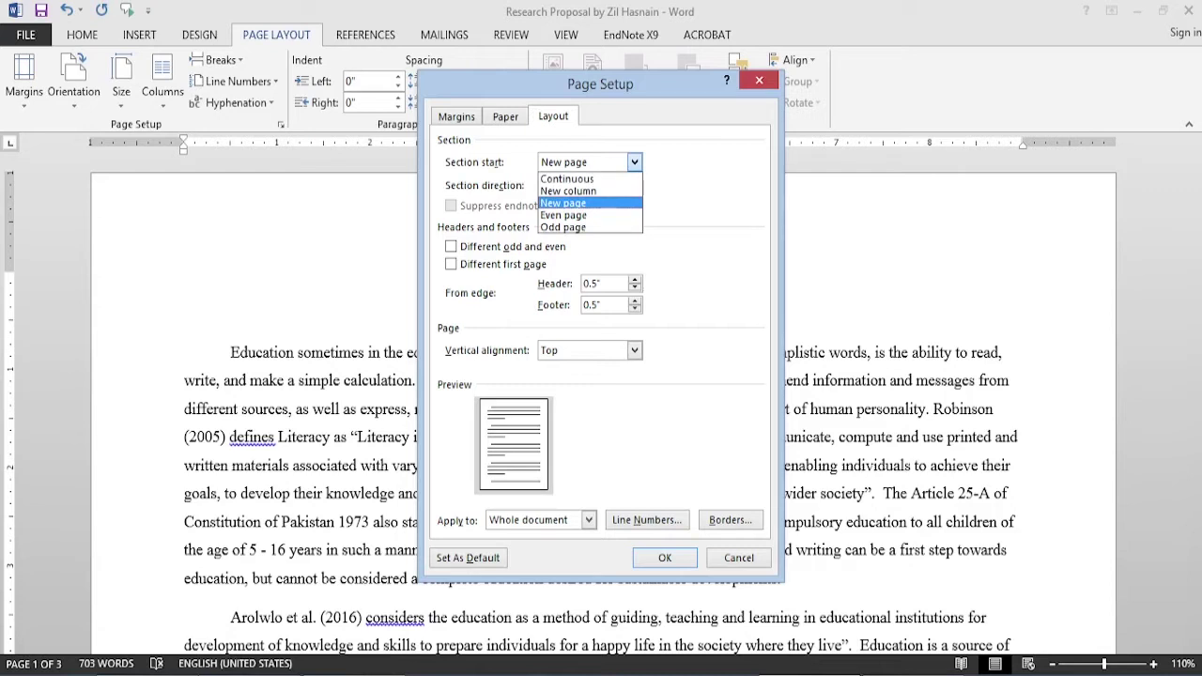
key(Return)
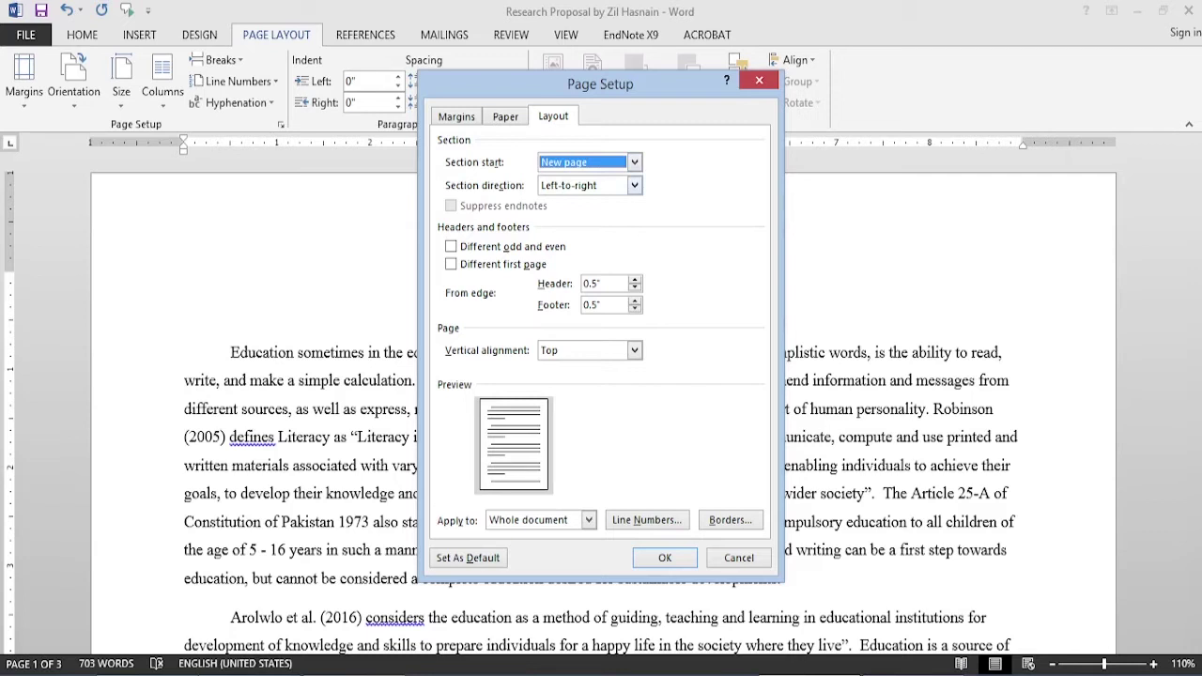
key(Tab)
key(alt+Down)
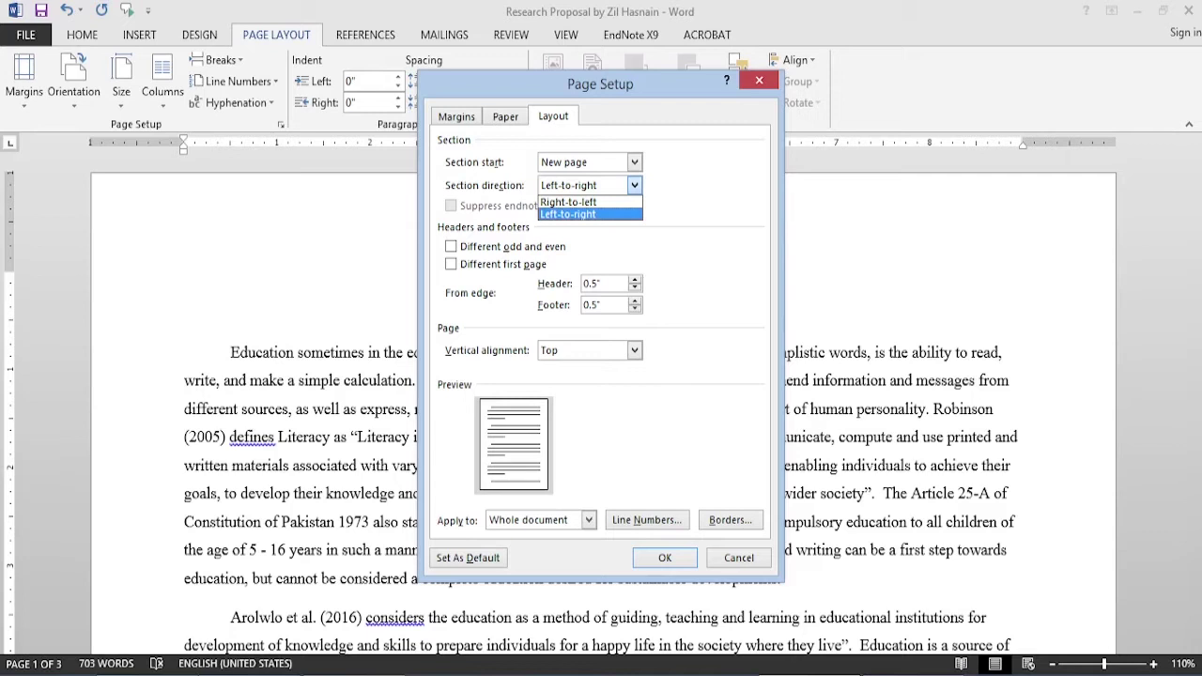
key(Return)
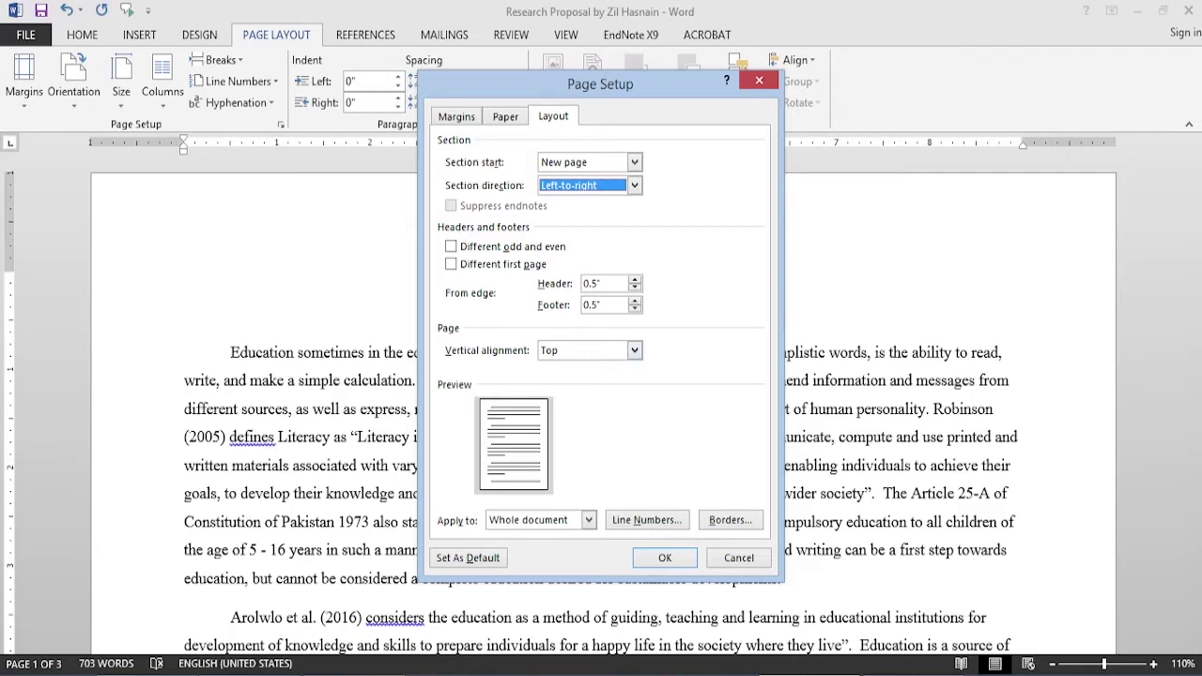
Step: Review the layout's vertical alignment and apply-to choices, keeping Top and Whole document
click(634, 350)
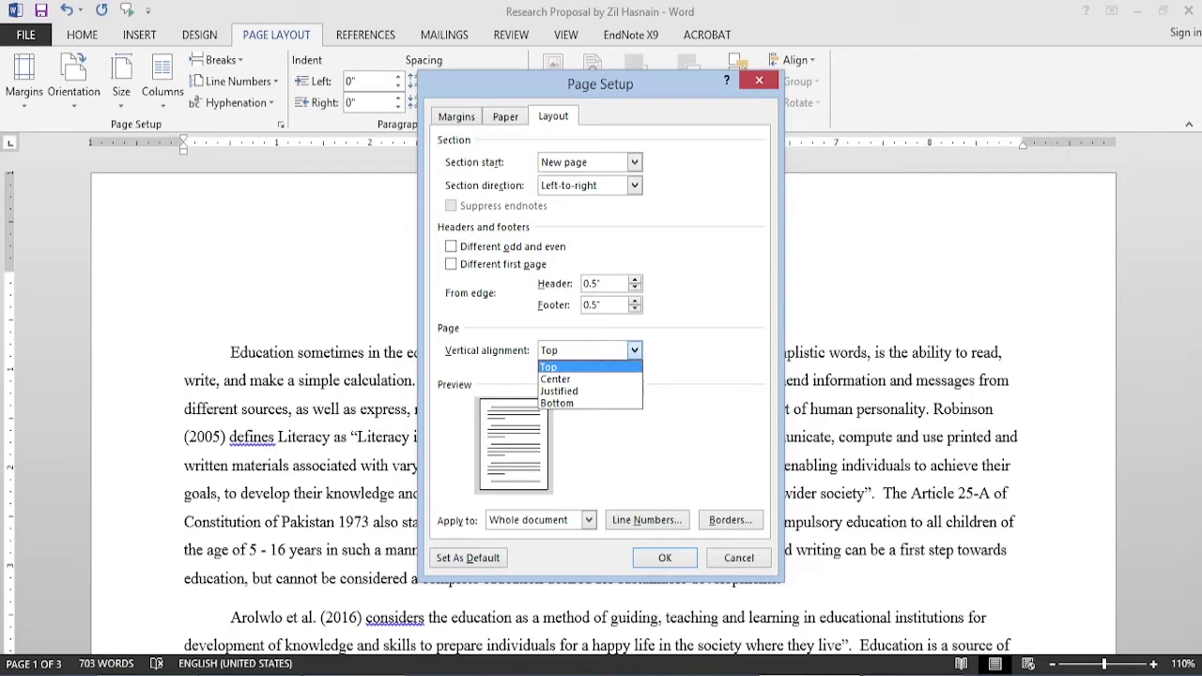
key(Return)
key(Tab)
key(alt+Down)
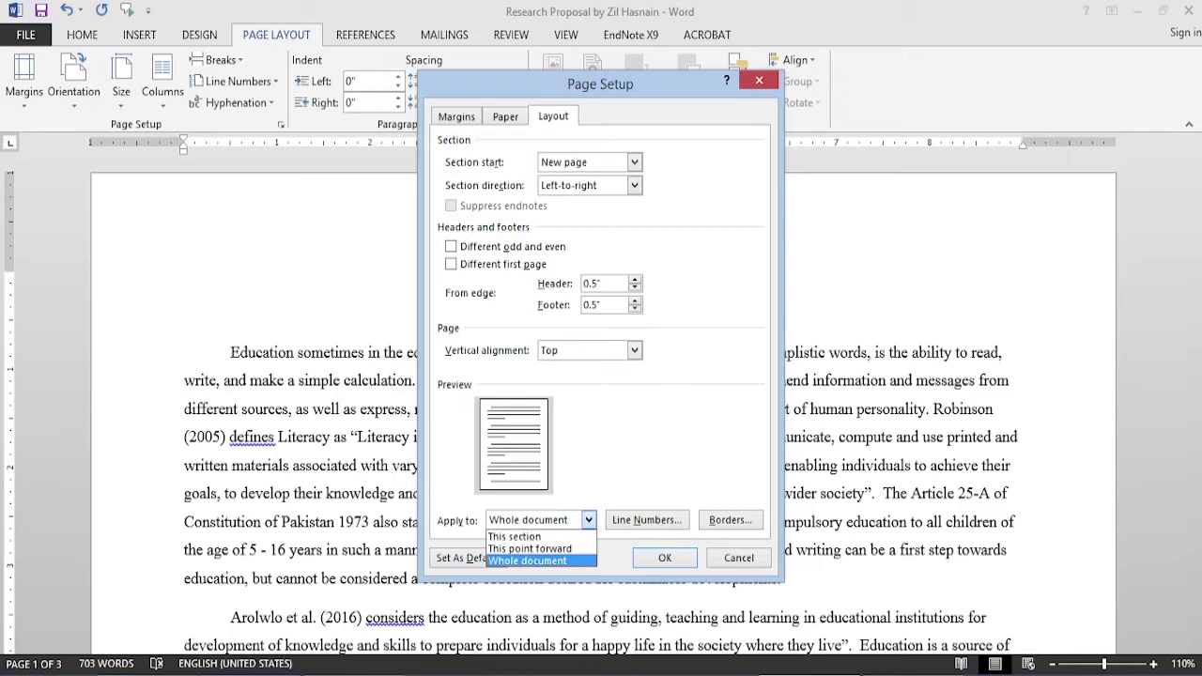
key(Return)
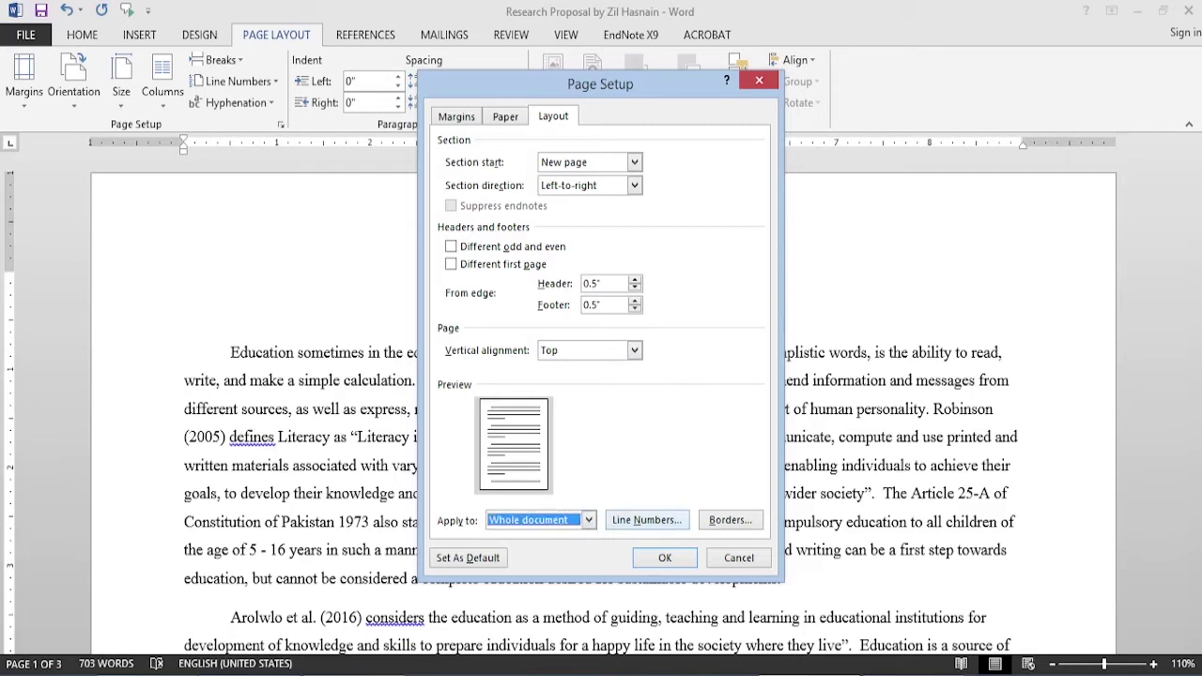
Step: Open the line numbering options for review and close them without adding line numbers
key(Tab)
key(Return)
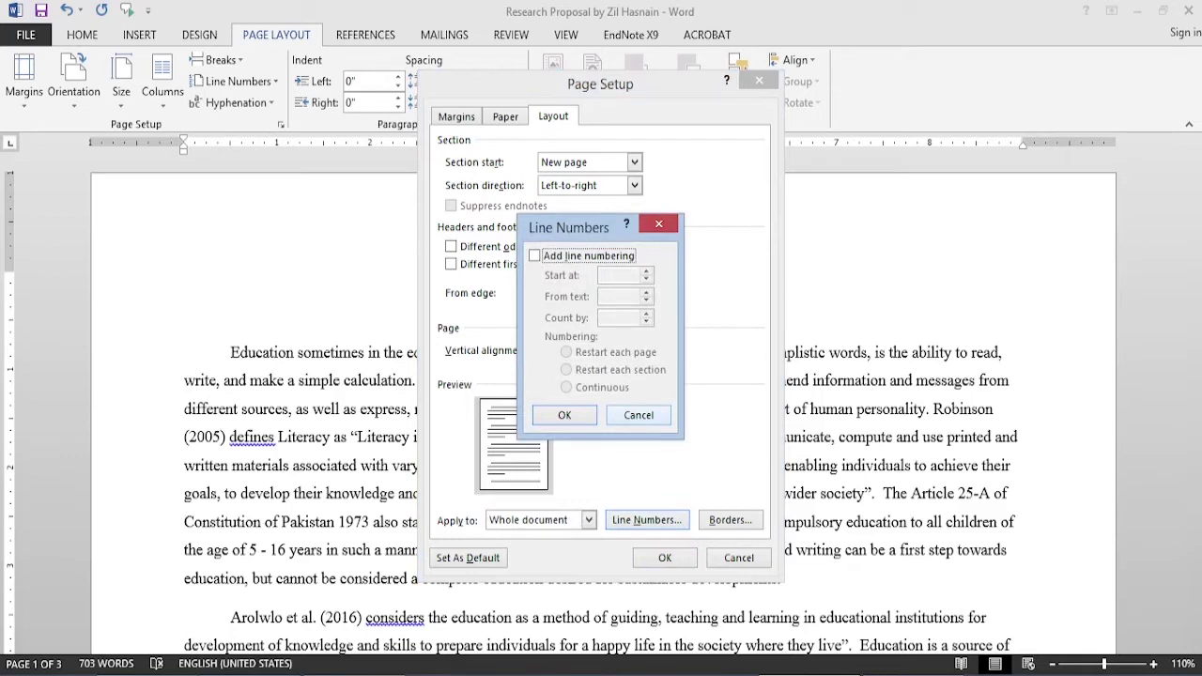
click(638, 414)
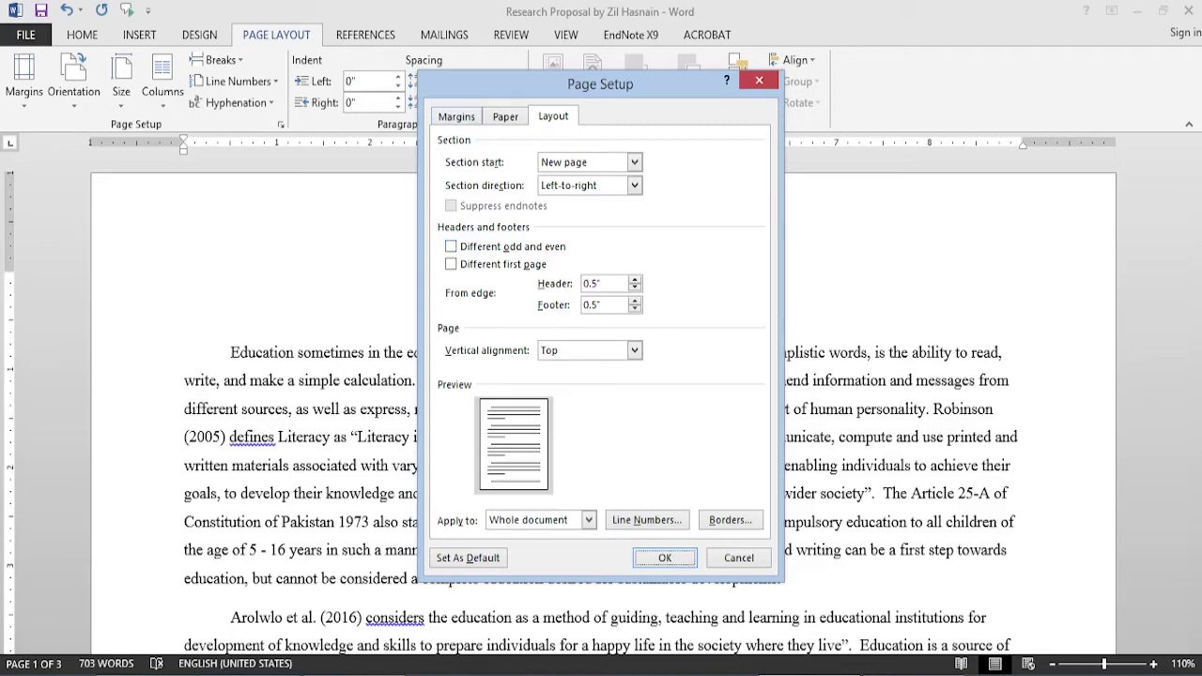
Step: Try the Box, Shadow and 3-D paragraph borders, choose Box, and set a Box page border for the whole document
click(730, 520)
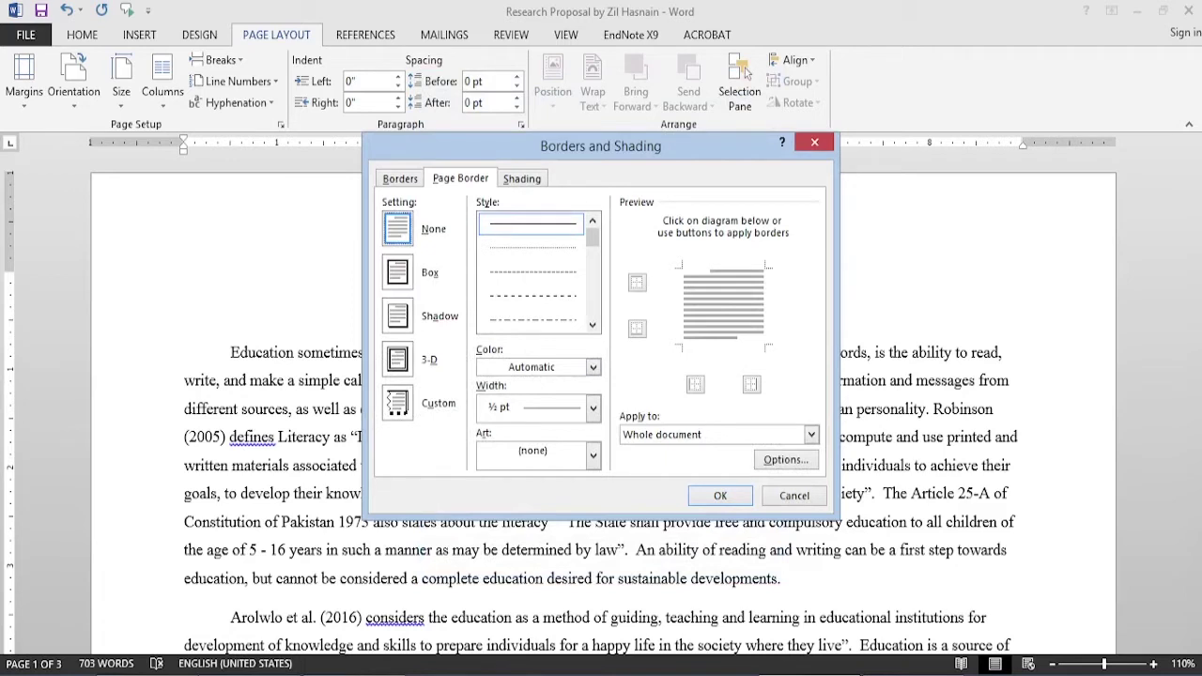
key(ctrl+shift+Tab)
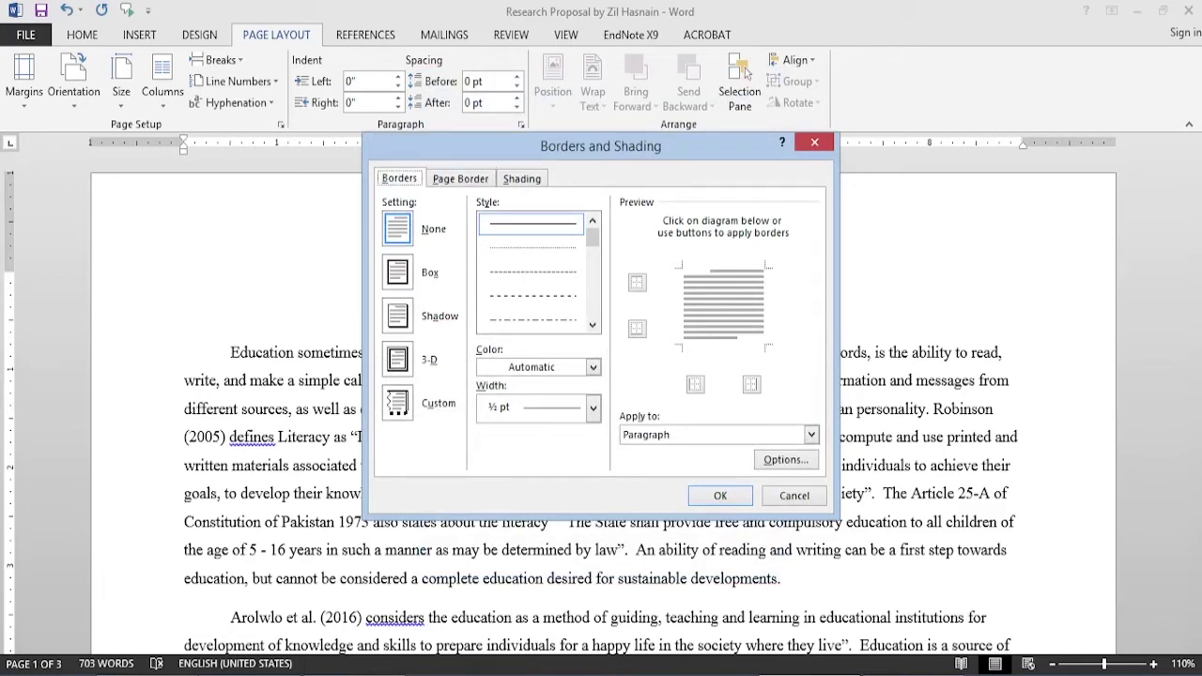
key(alt+x)
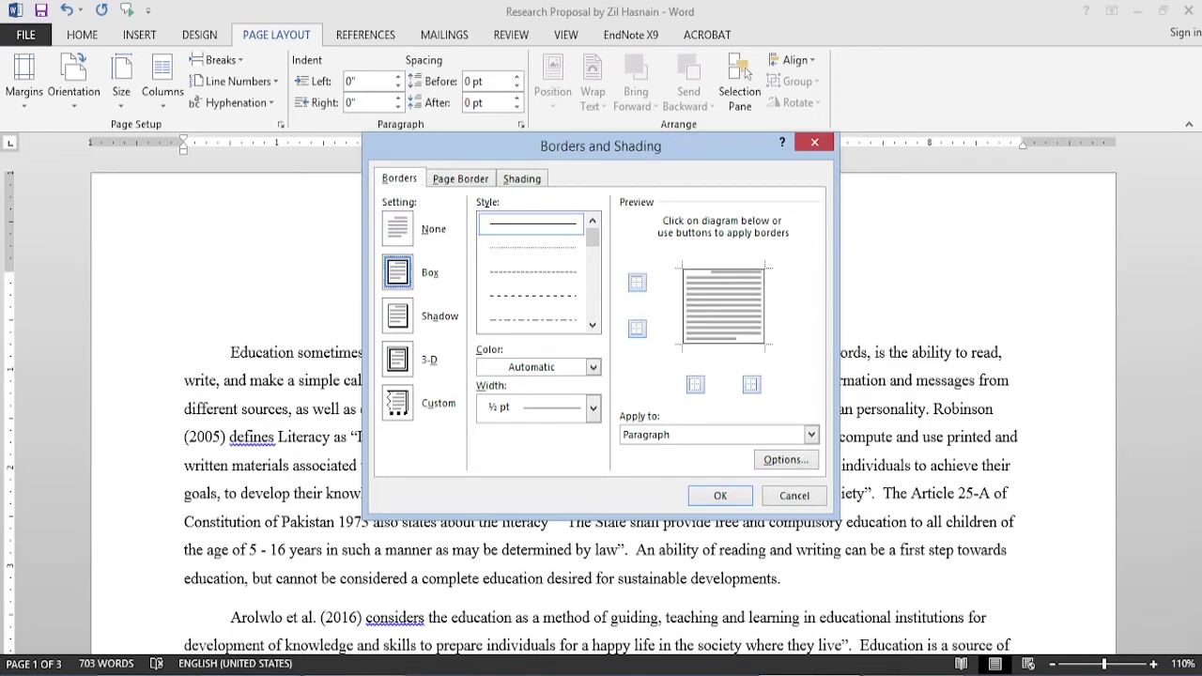
key(alt+a)
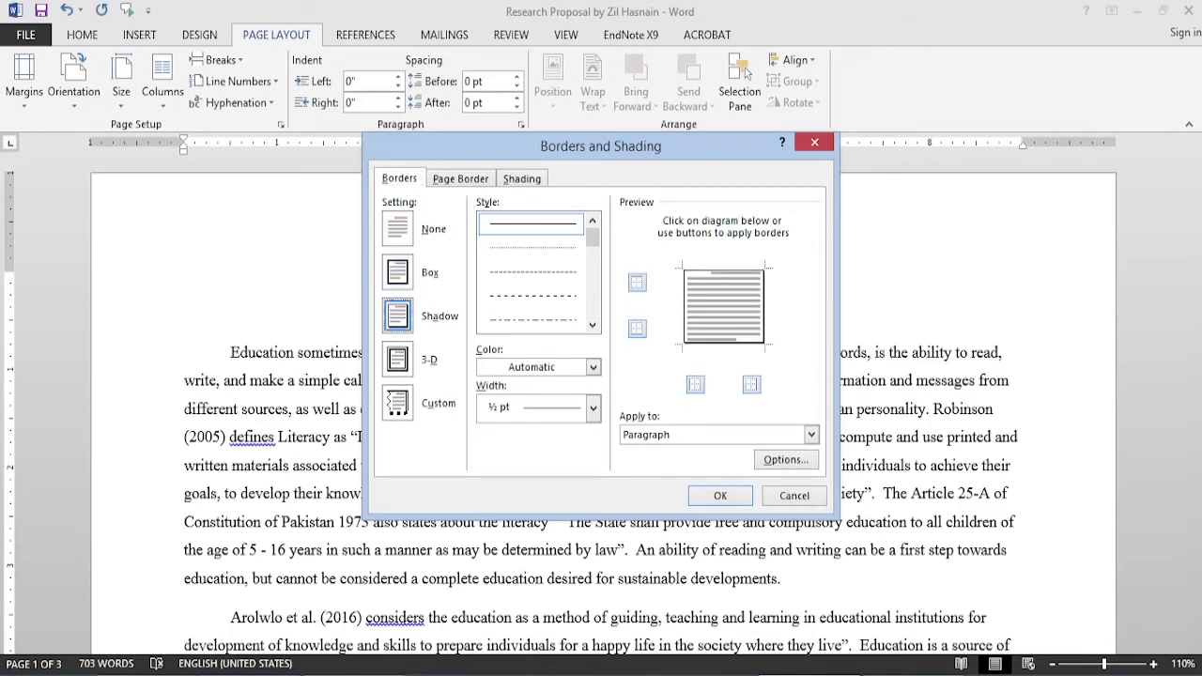
key(alt+d)
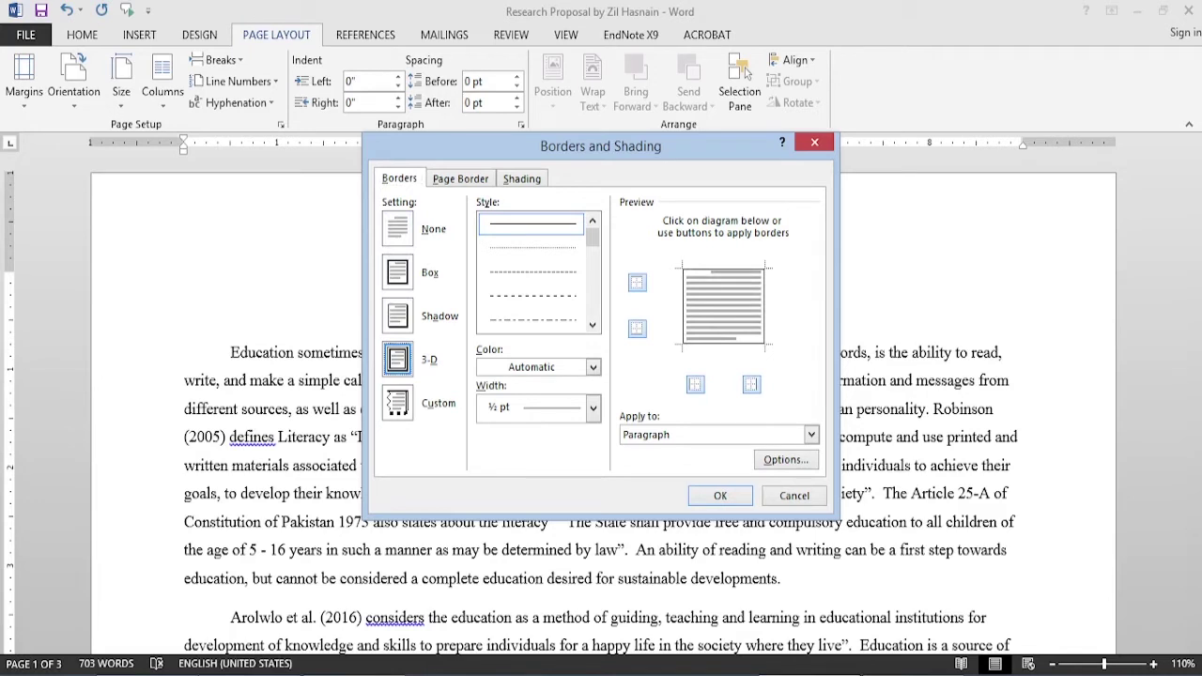
key(alt+x)
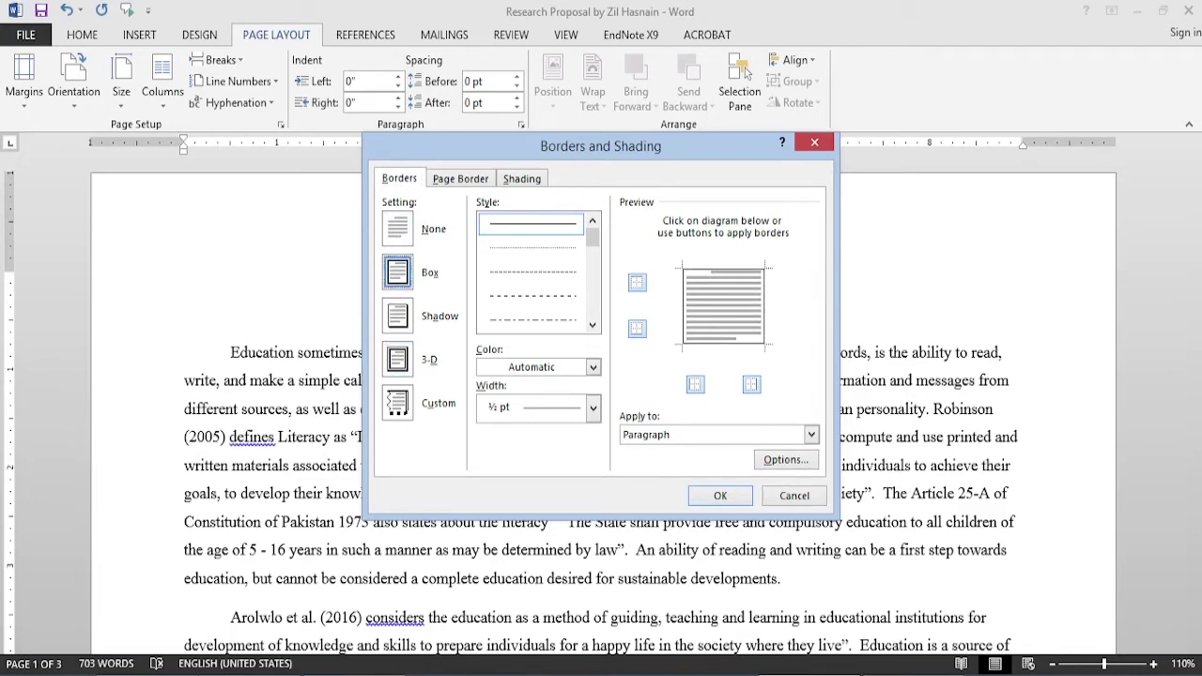
key(alt+p)
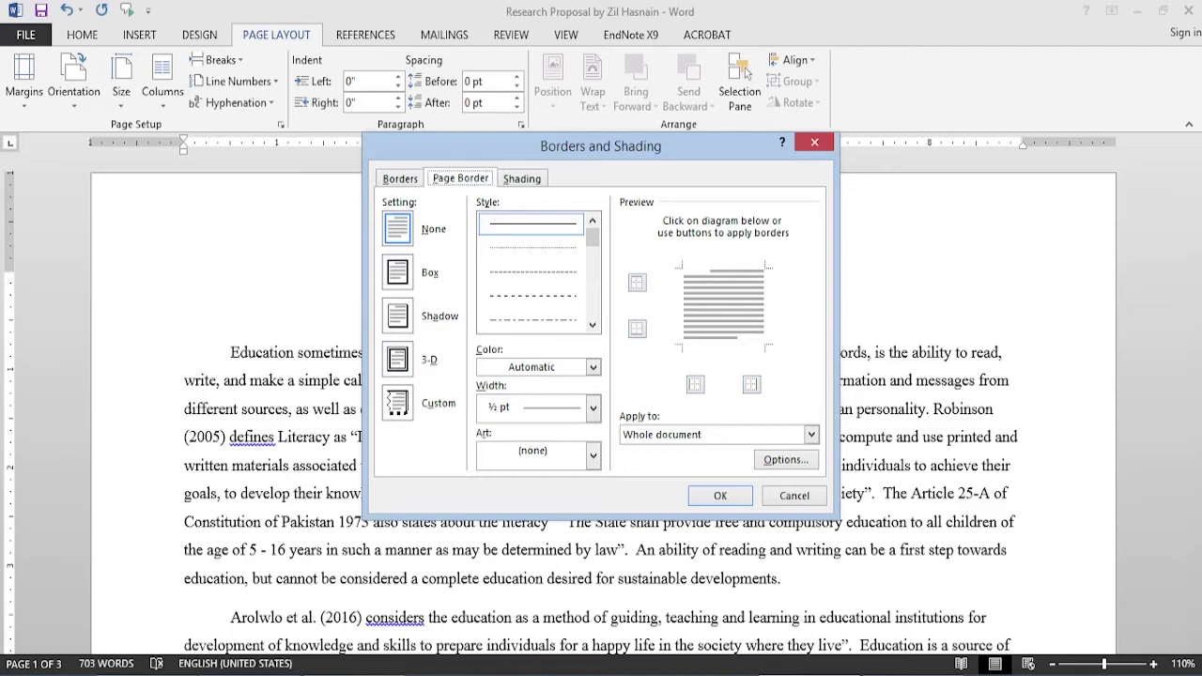
key(alt+x)
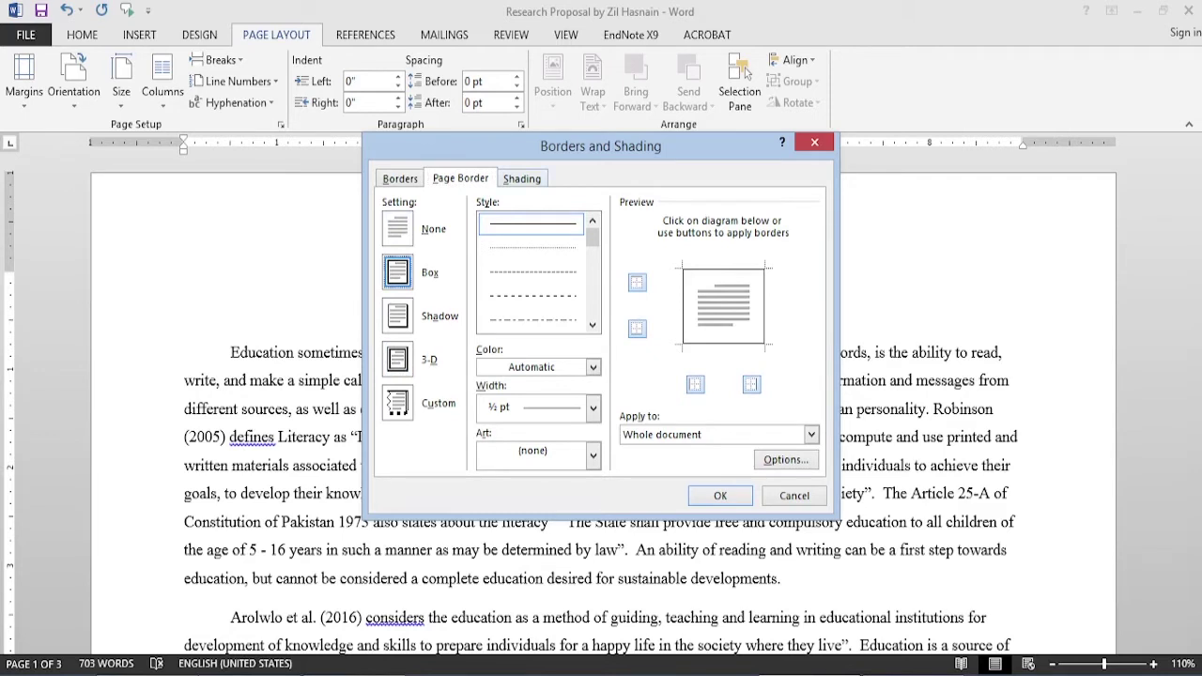
Step: Set the paragraph's shading pattern style to 20%
key(ctrl+Tab)
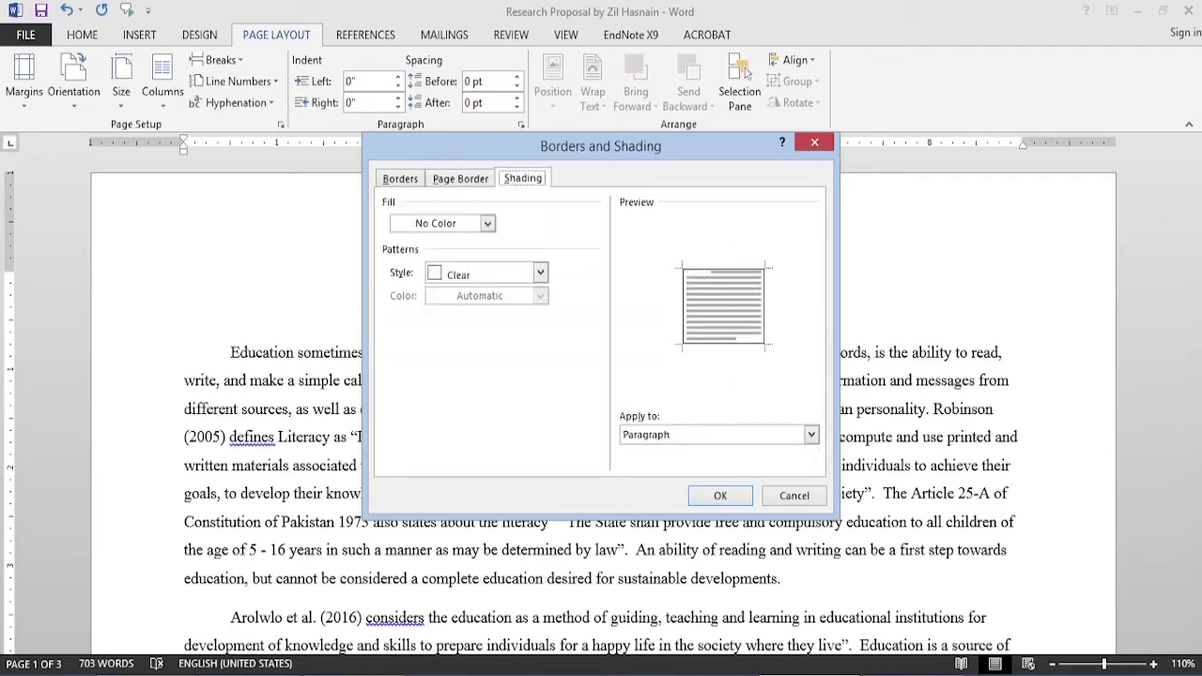
key(alt+y)
key(alt+Down)
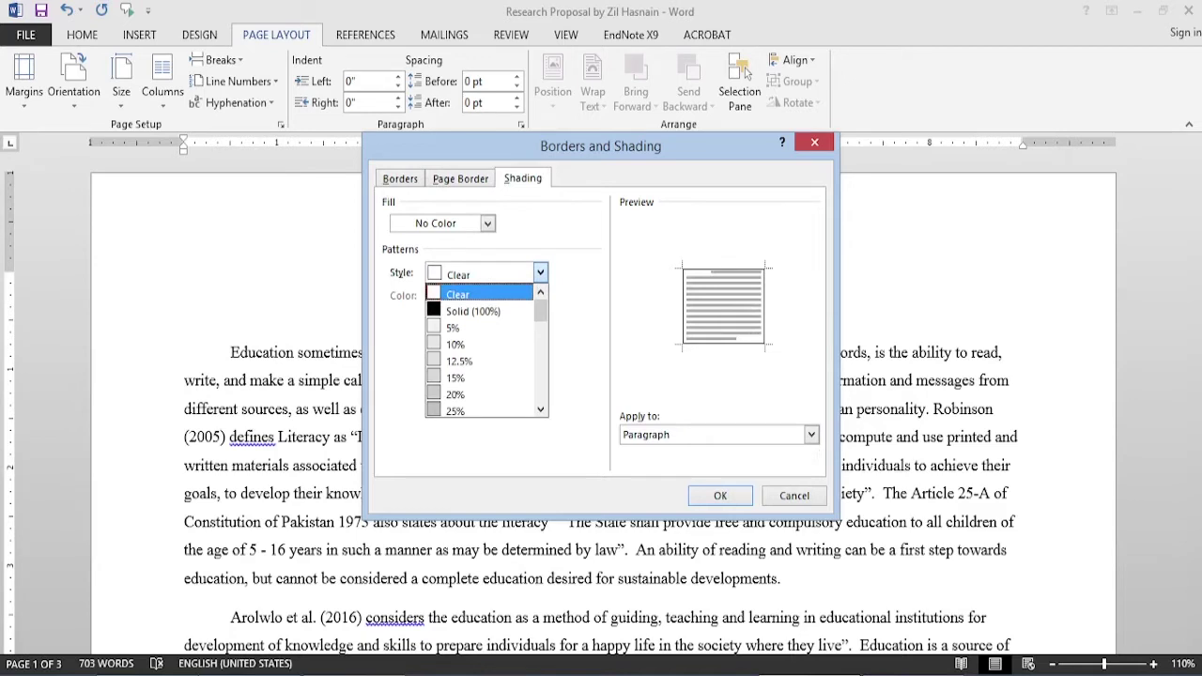
key(Down)
key(Down)
key(Down)
key(Down)
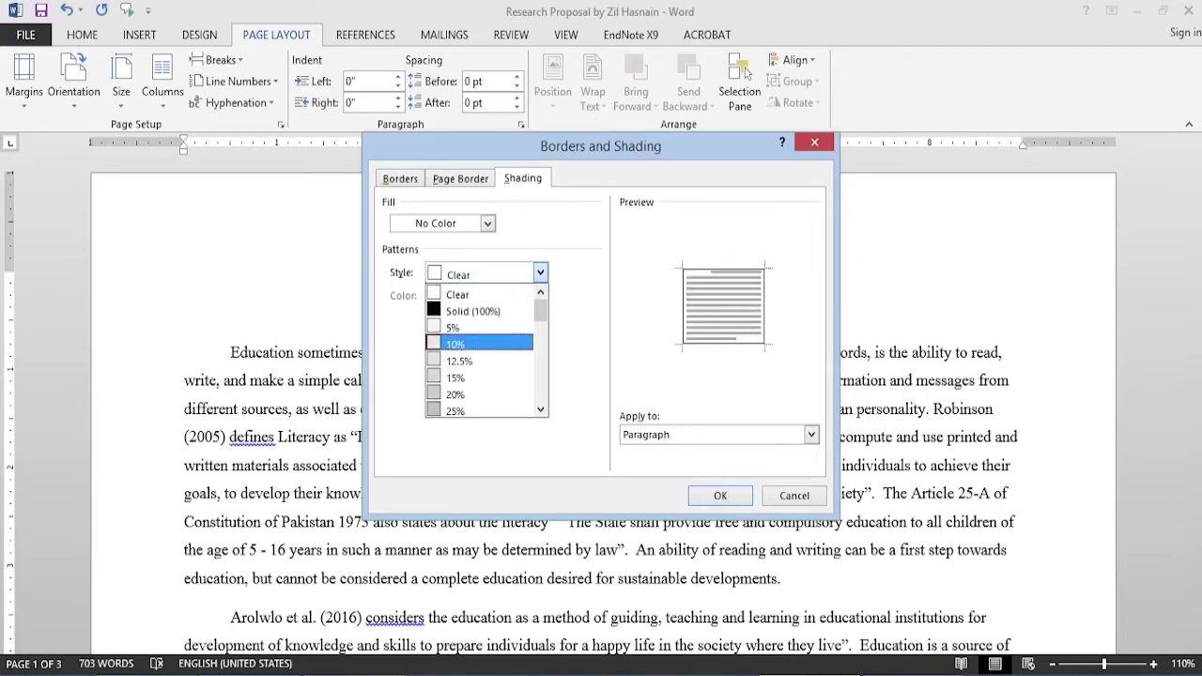
key(Down)
key(Down)
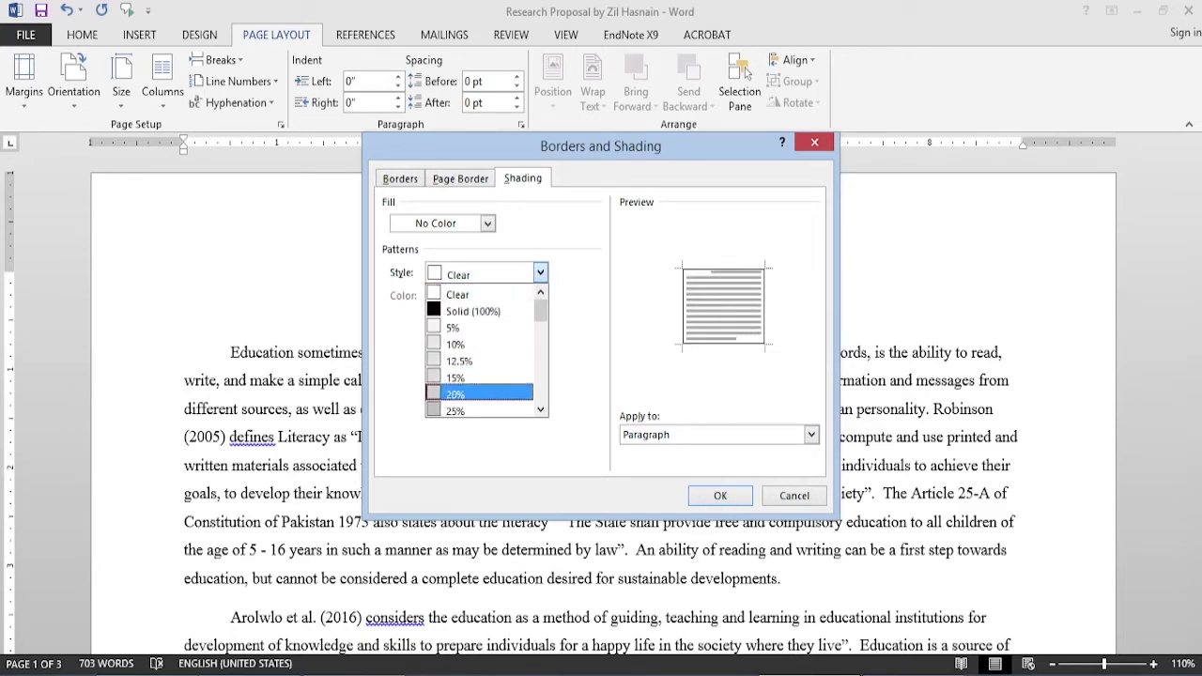
key(Return)
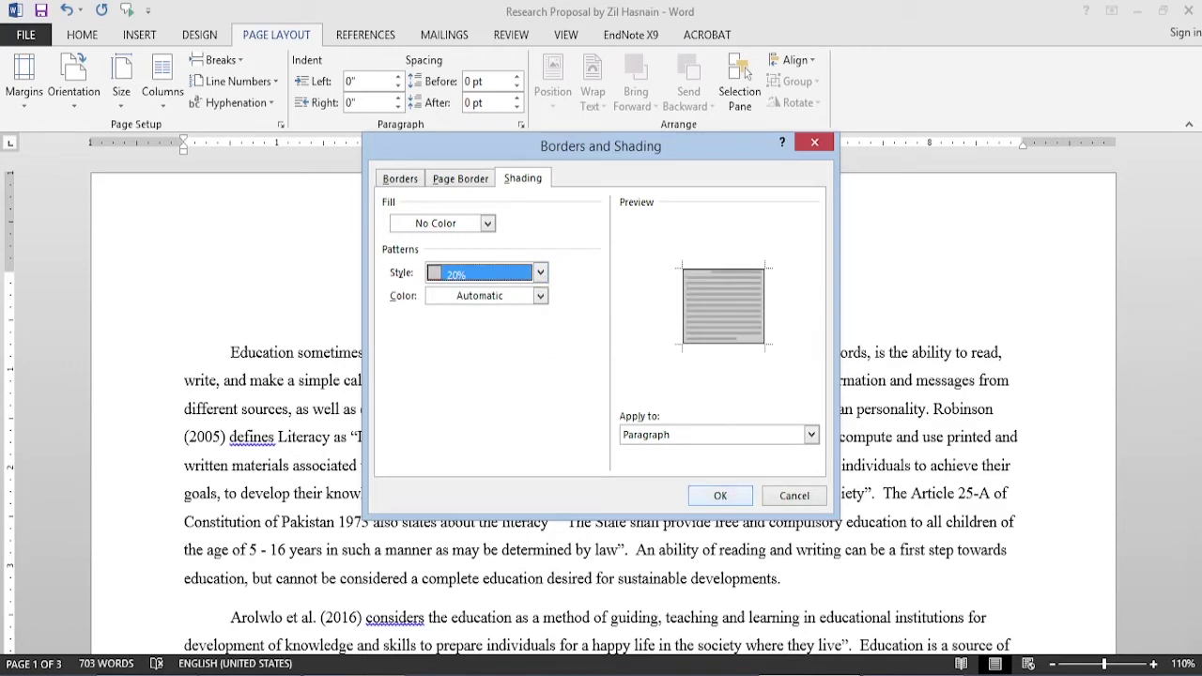
Step: Apply the shading to the paragraph together with the chosen borders, and undo the borders and shading
key(Tab)
key(Tab)
key(alt+Down)
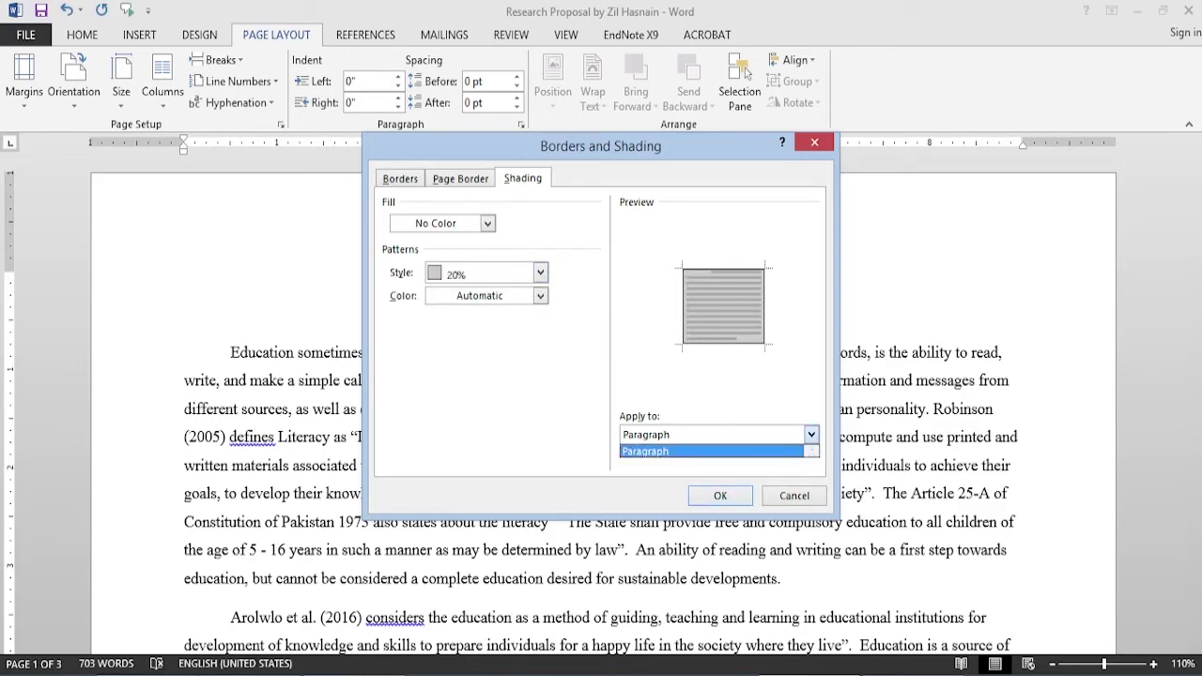
key(Return)
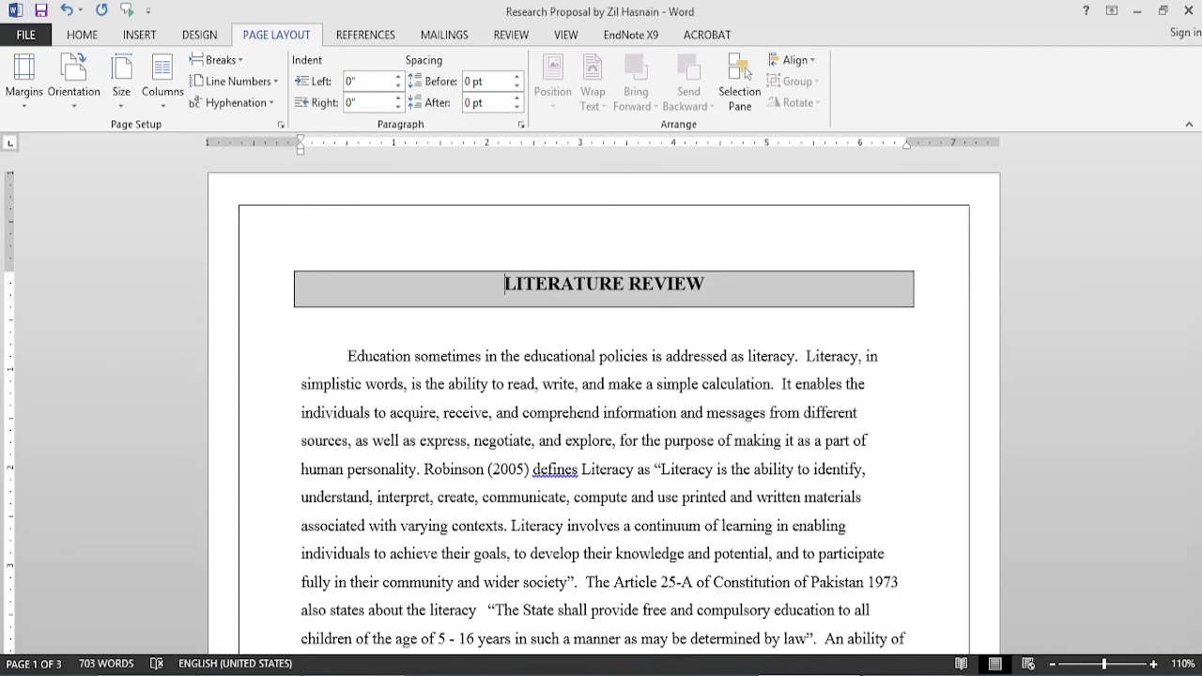
key(ctrl+z)
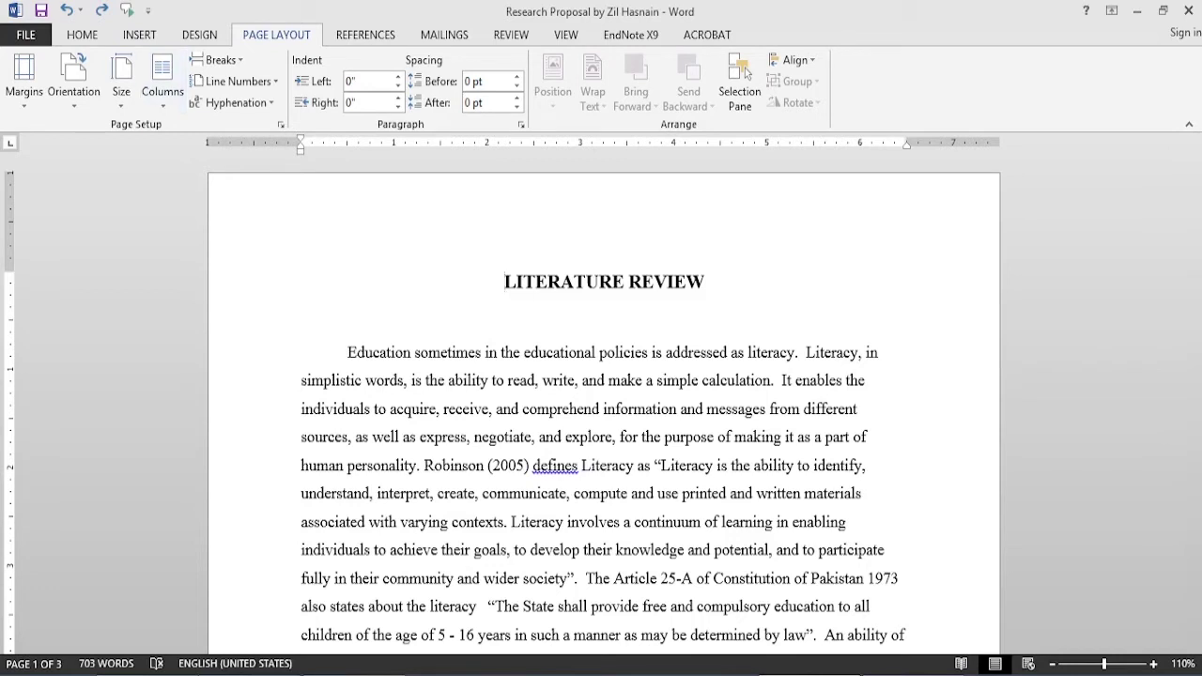
Step: Review the page orientation choices and the full list of preset paper sizes without changing either
click(74, 83)
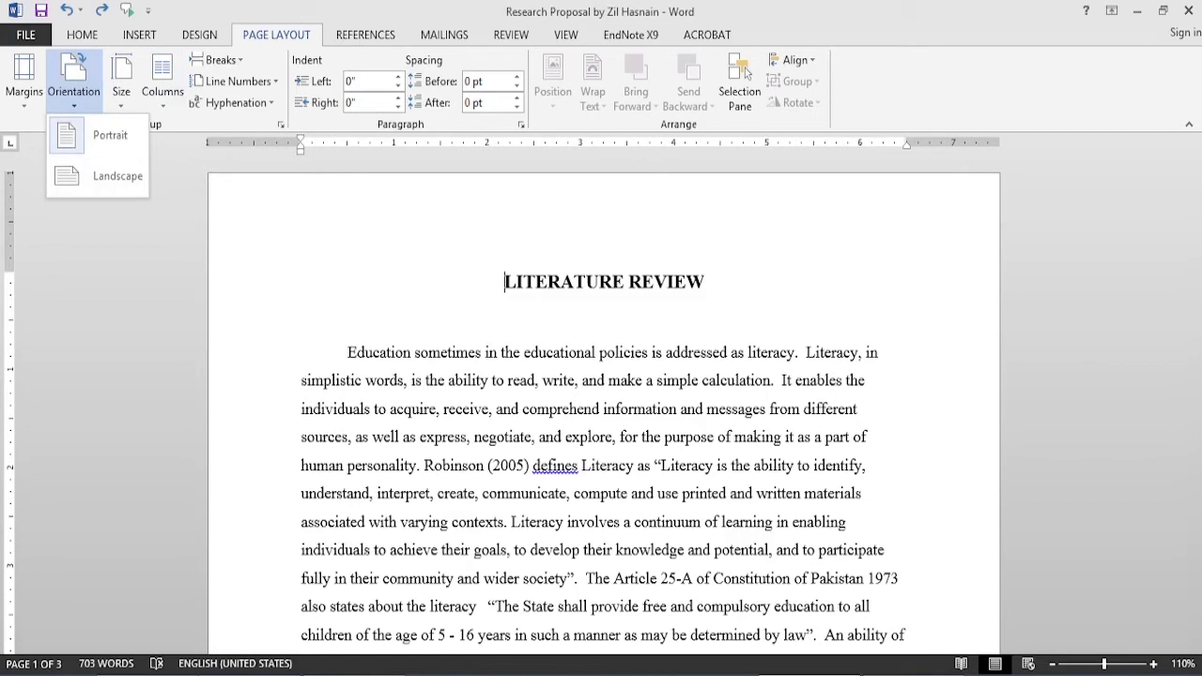
click(121, 83)
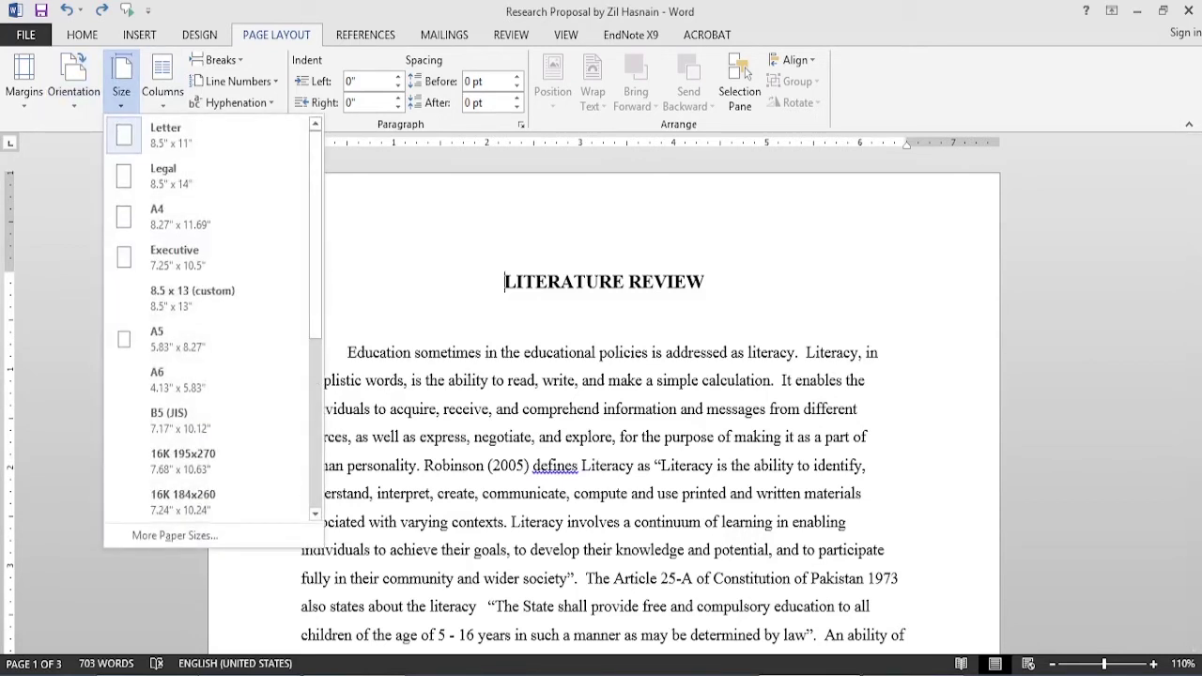
scroll(206, 319, down, 5)
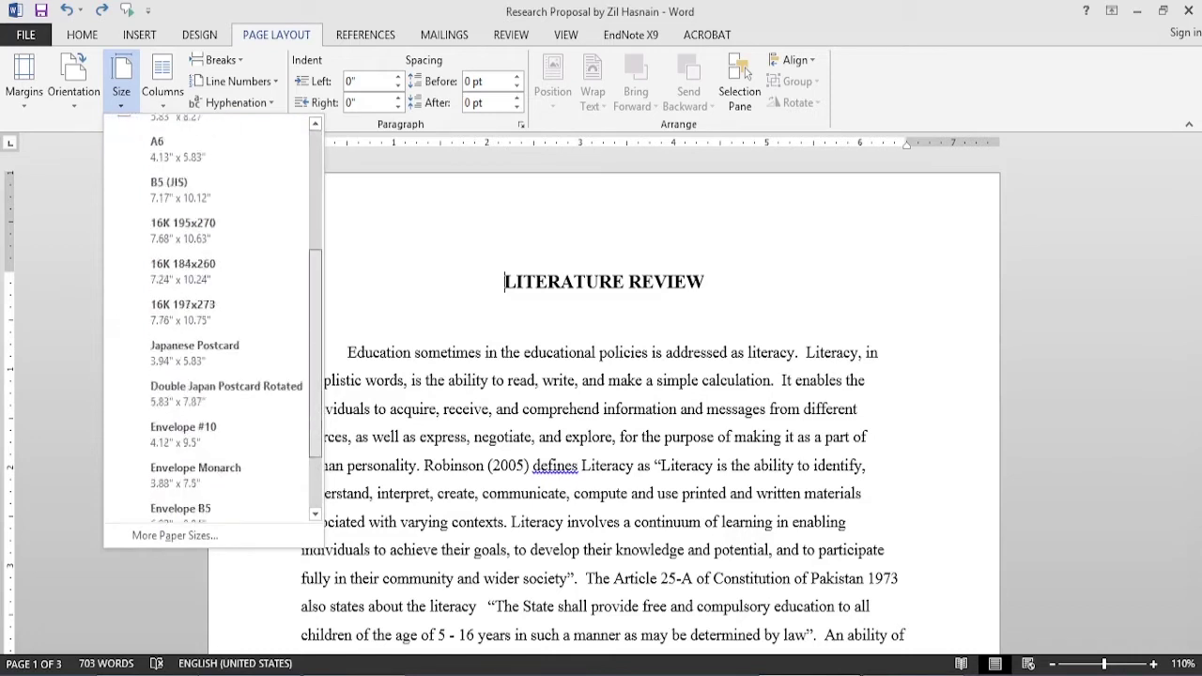
scroll(207, 320, down, 1)
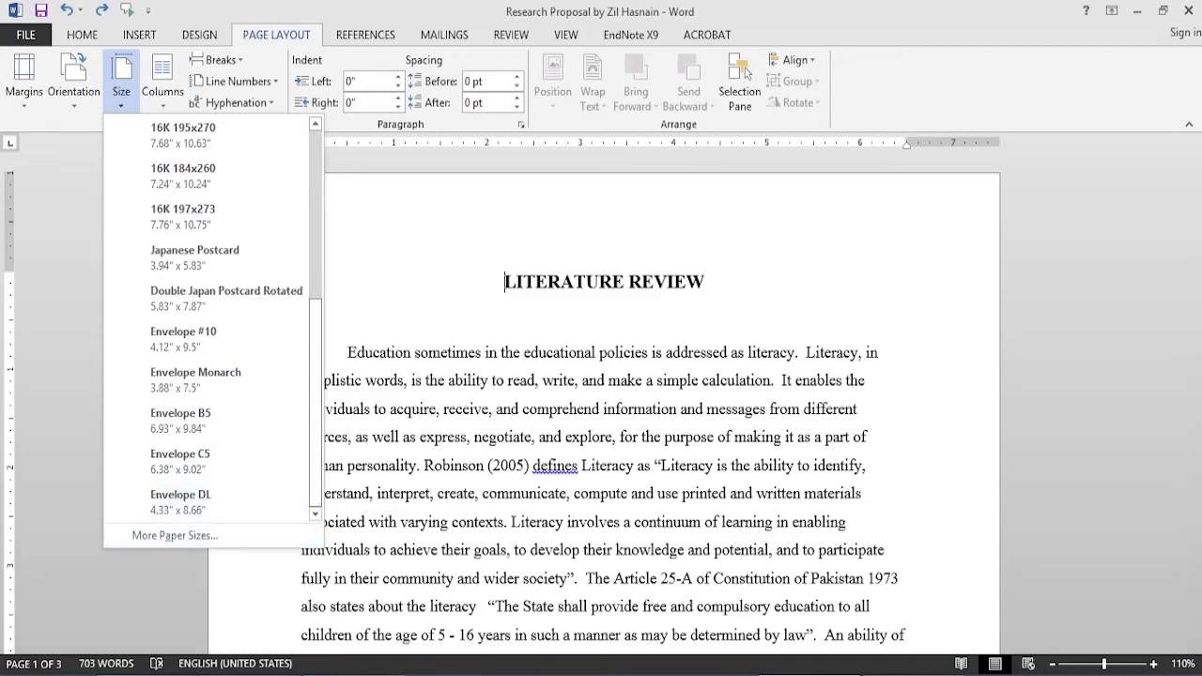
drag(316, 404, 316, 235)
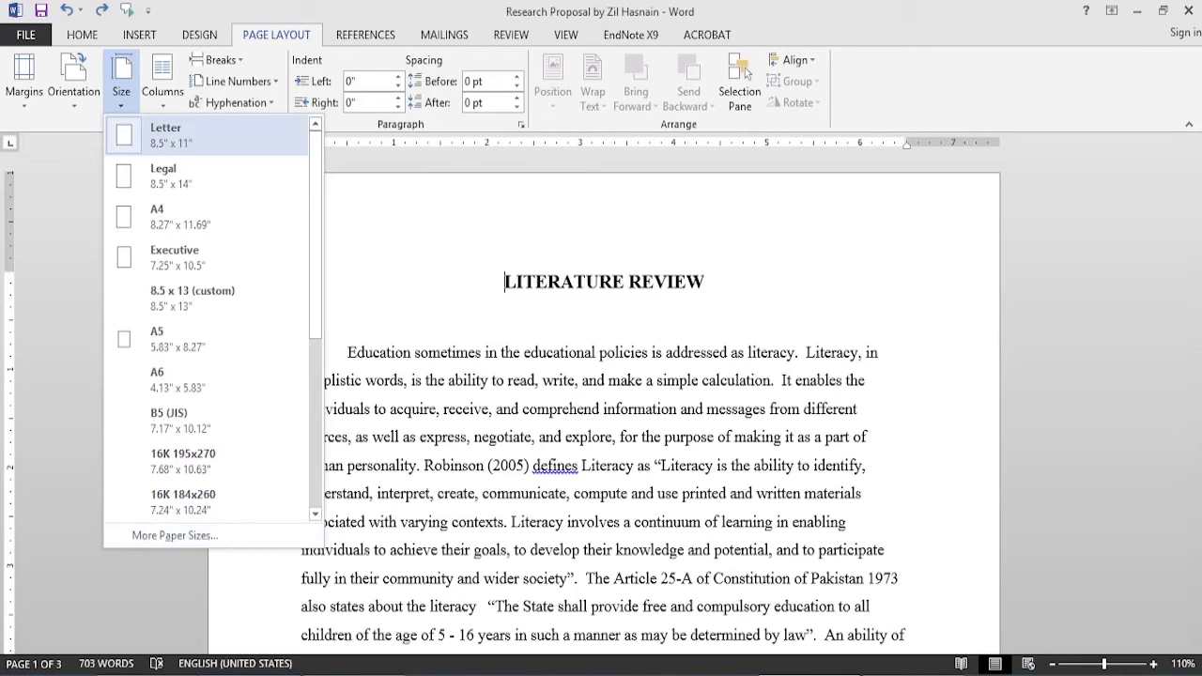
Step: Try laying out the document text in two columns and in three columns
click(162, 80)
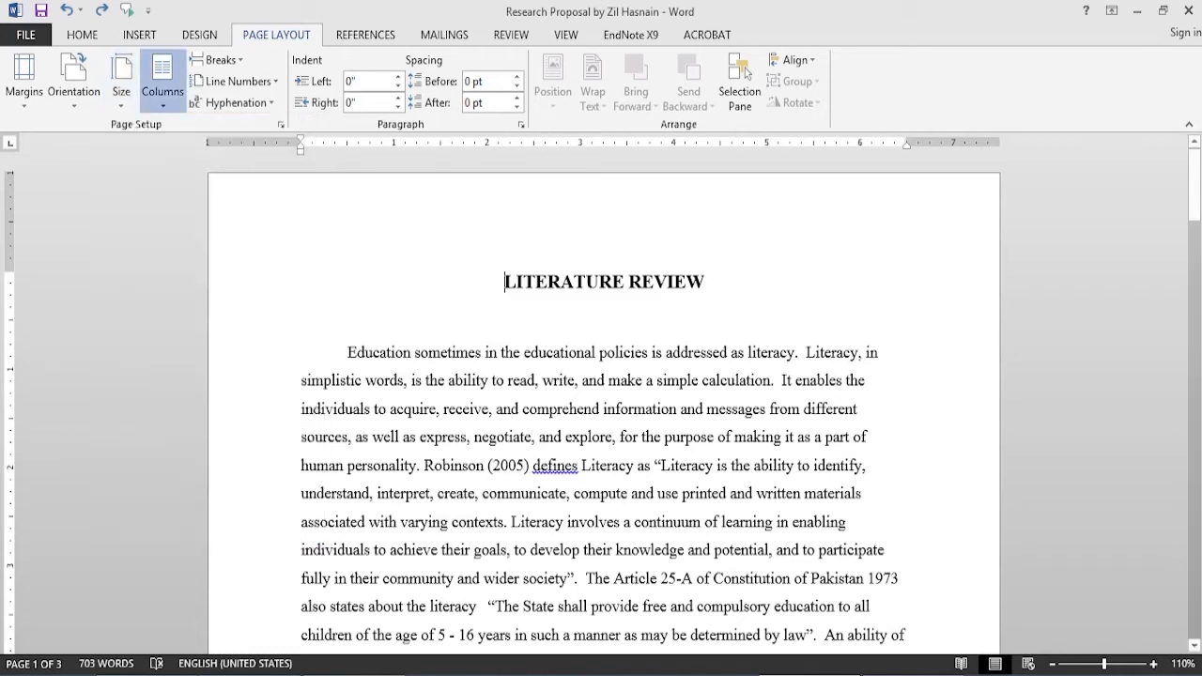
click(162, 80)
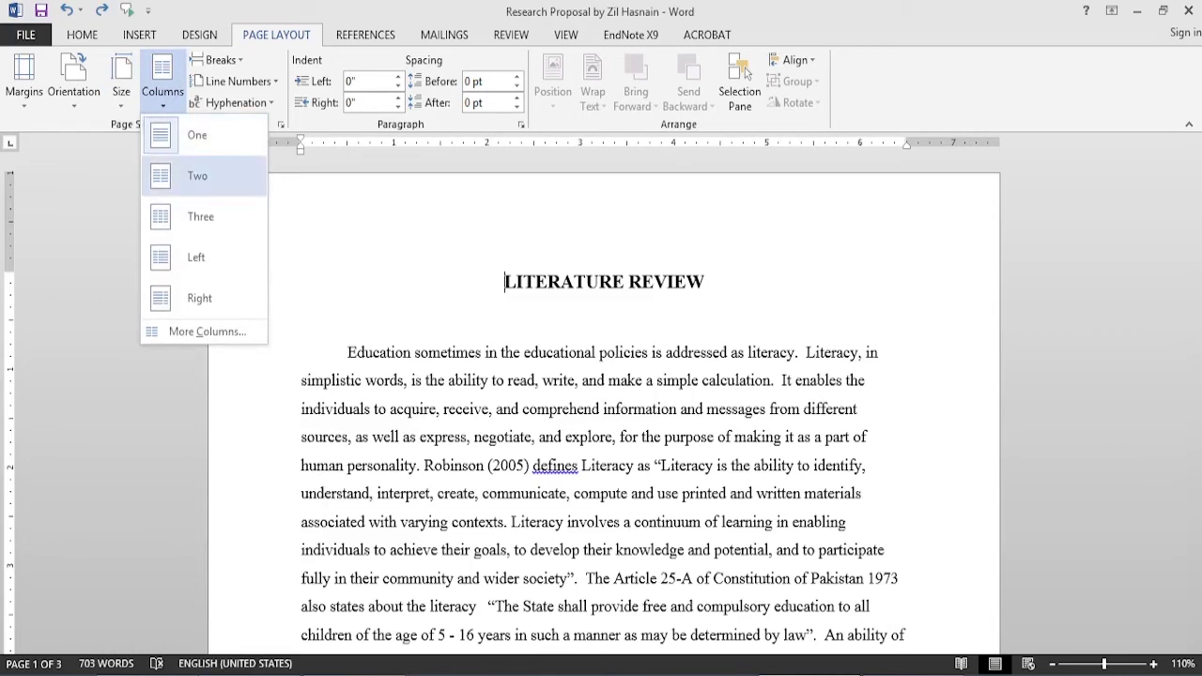
key(Return)
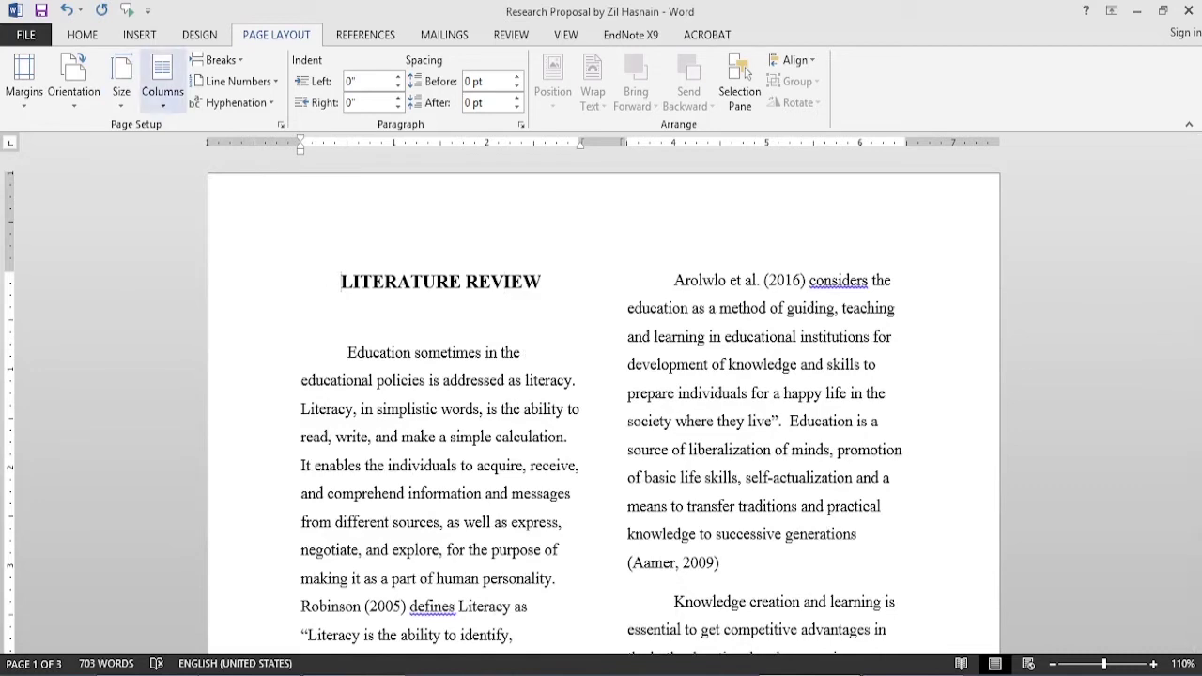
click(162, 80)
key(Up)
key(Return)
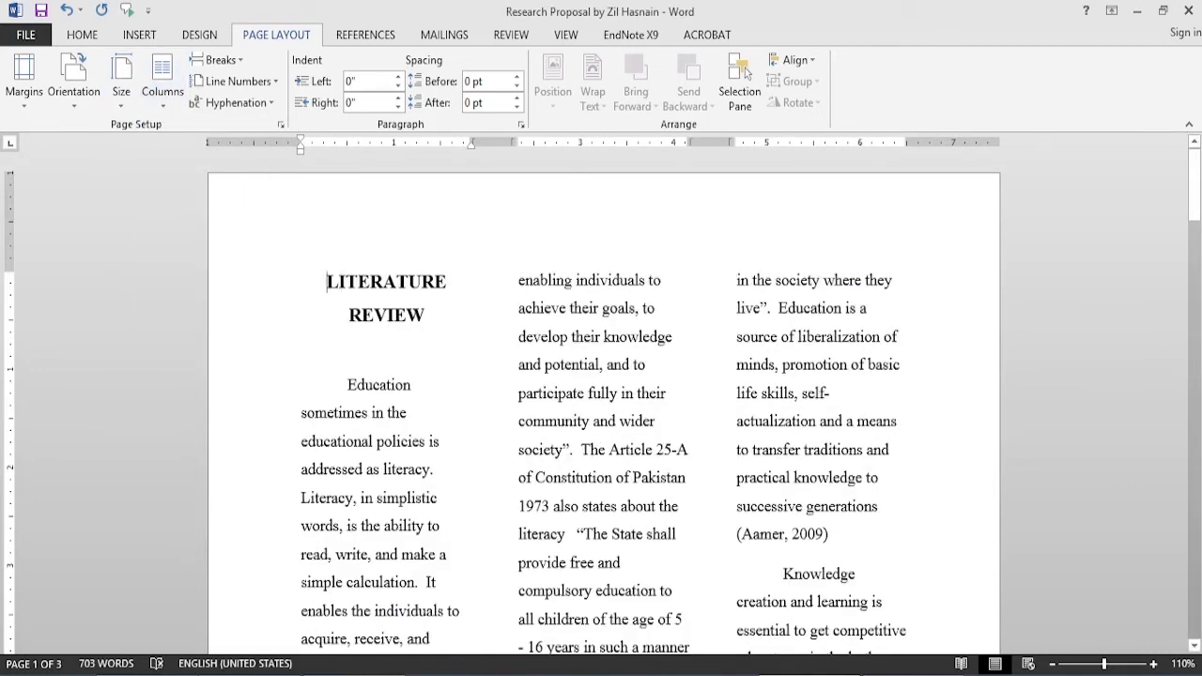
Step: Try the Left column preset, with a narrow first column and a wide second one, on the document text
key(alt+p)
key(j)
key(Down)
key(Down)
key(Down)
key(Down)
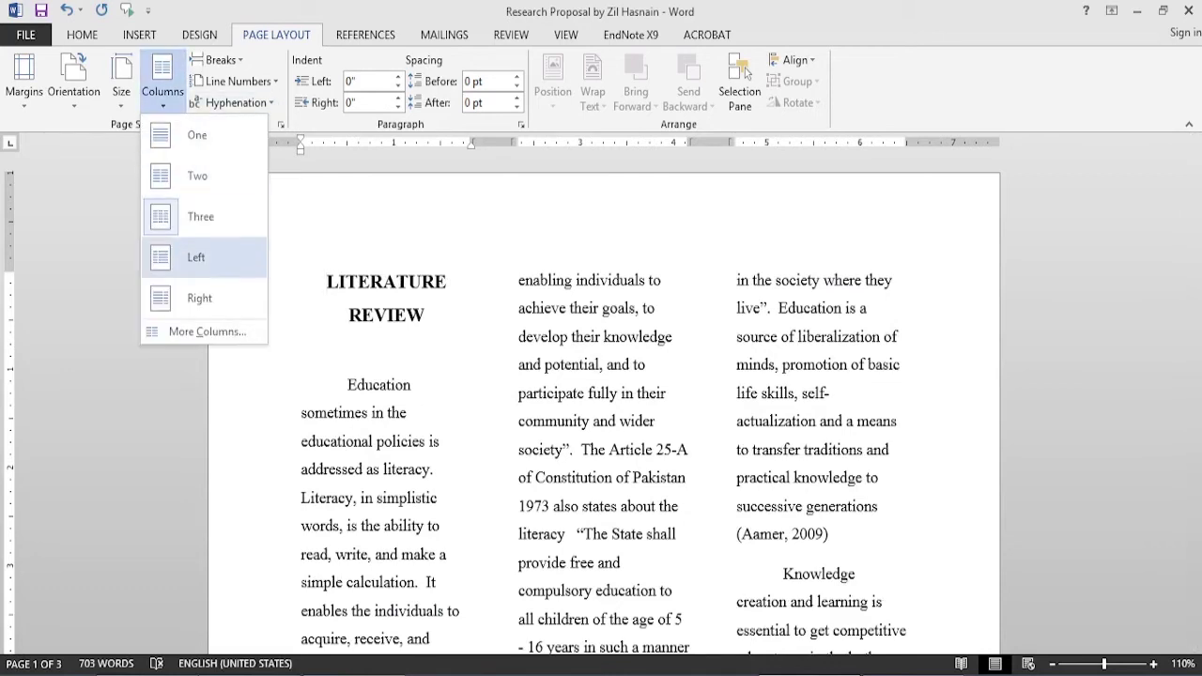
key(Return)
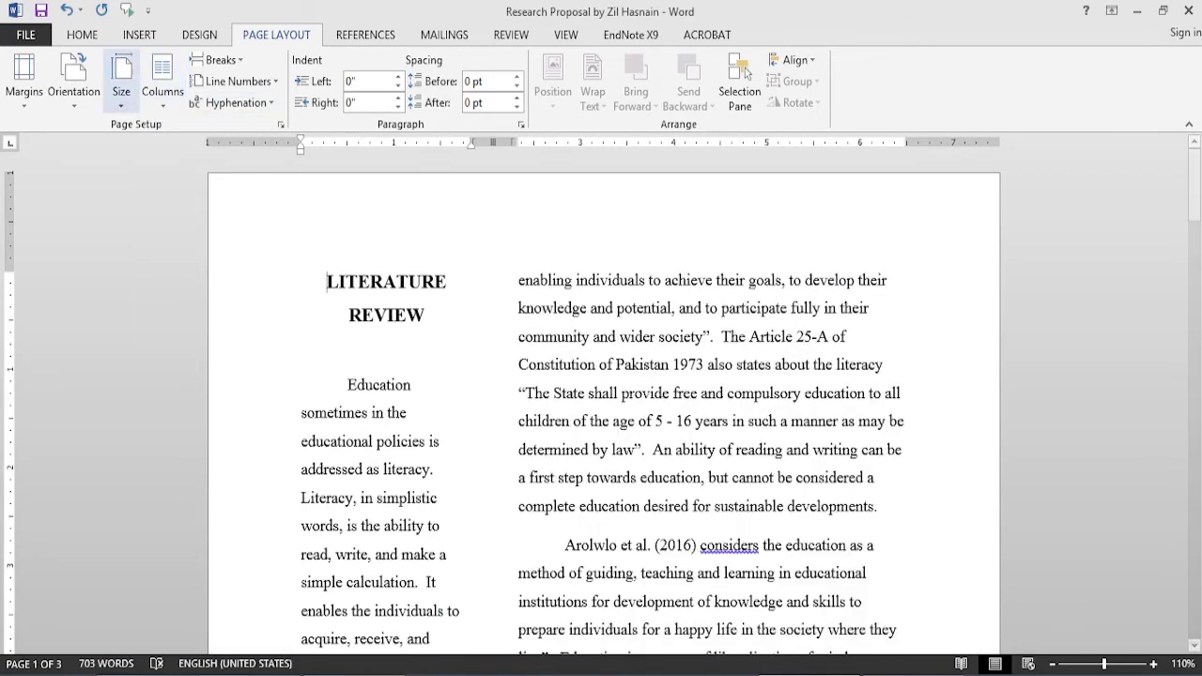
Step: Try the Right column preset on the document text and restore the single-column layout
key(alt+p)
key(j)
key(Down)
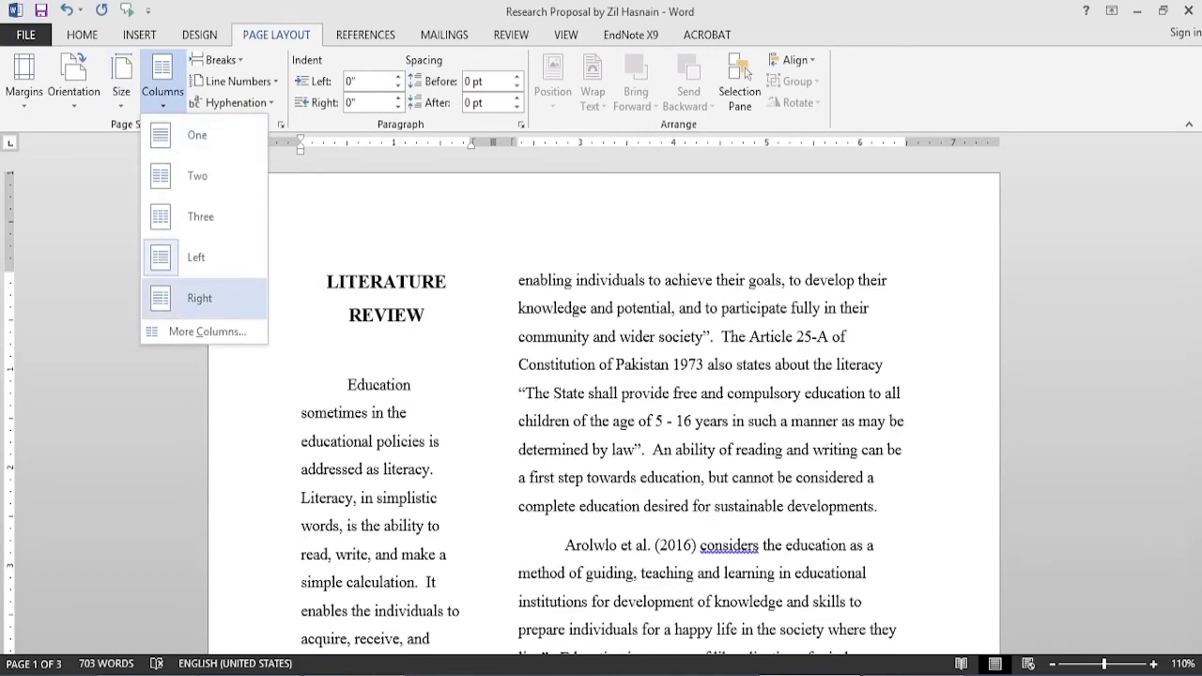
key(Return)
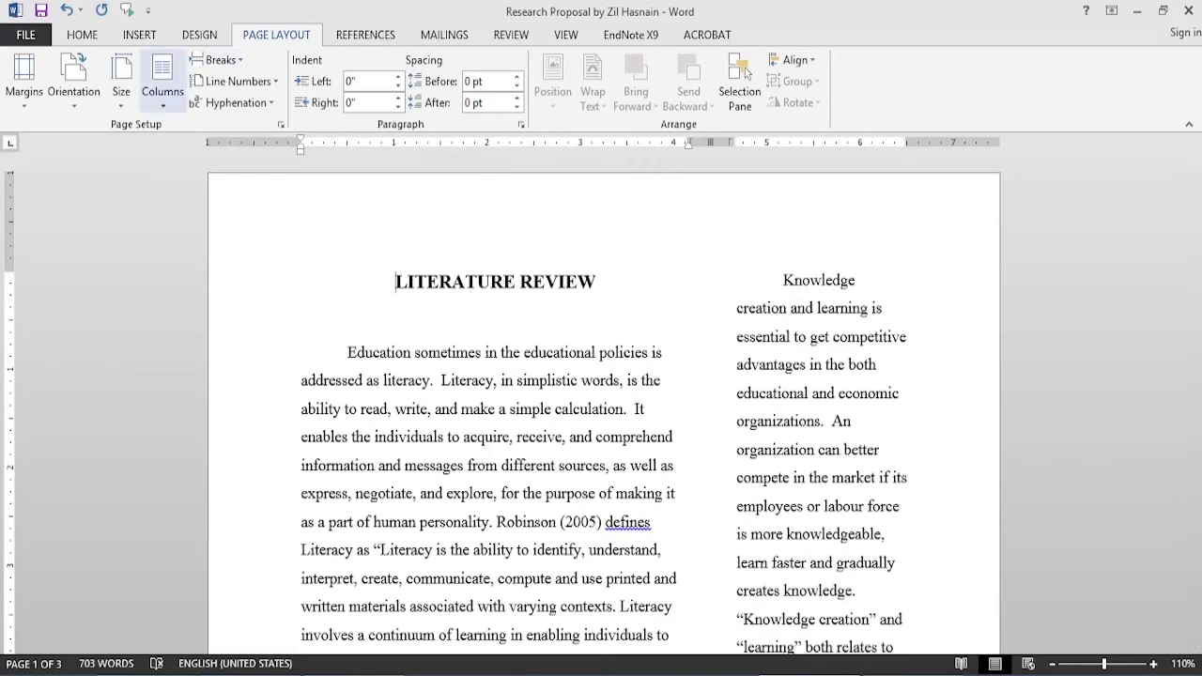
click(162, 80)
key(Return)
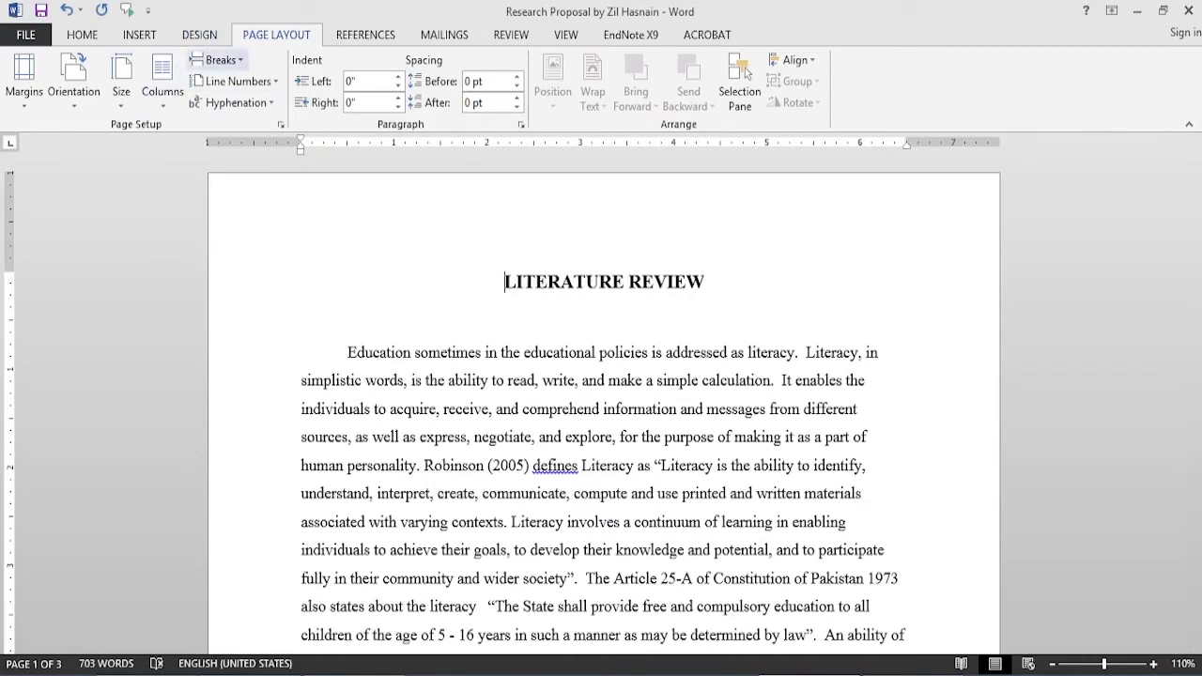
Step: Review the available page break and section break types without inserting one
click(221, 59)
click(220, 59)
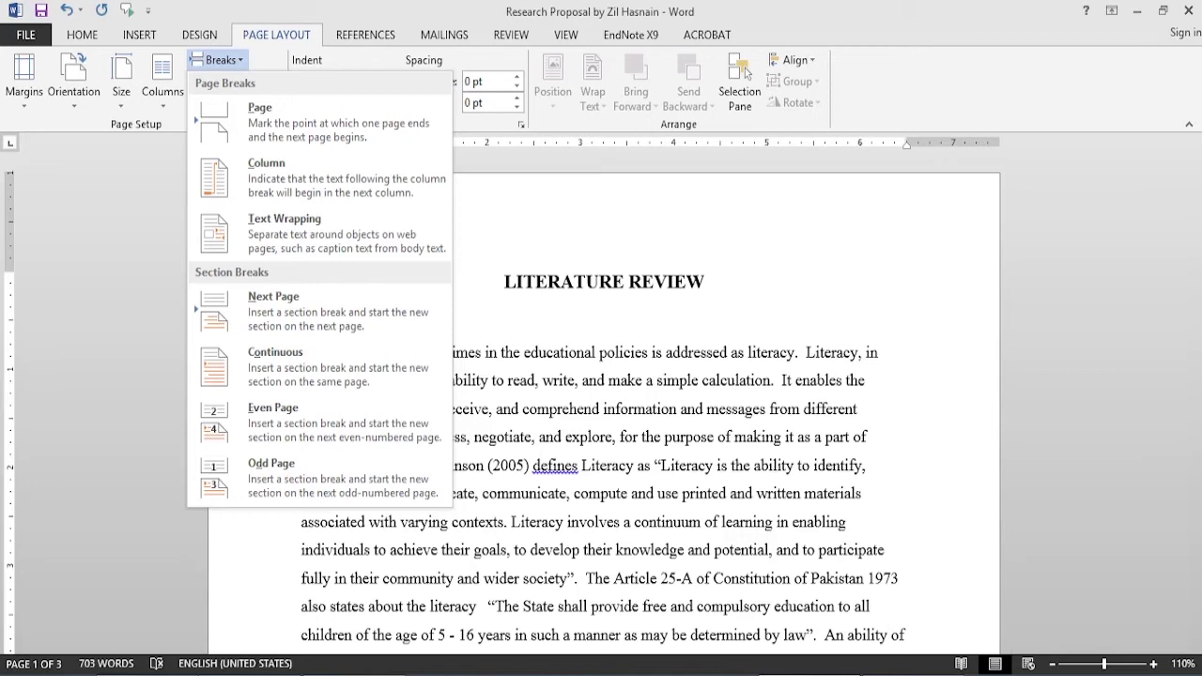
key(Down)
key(Escape)
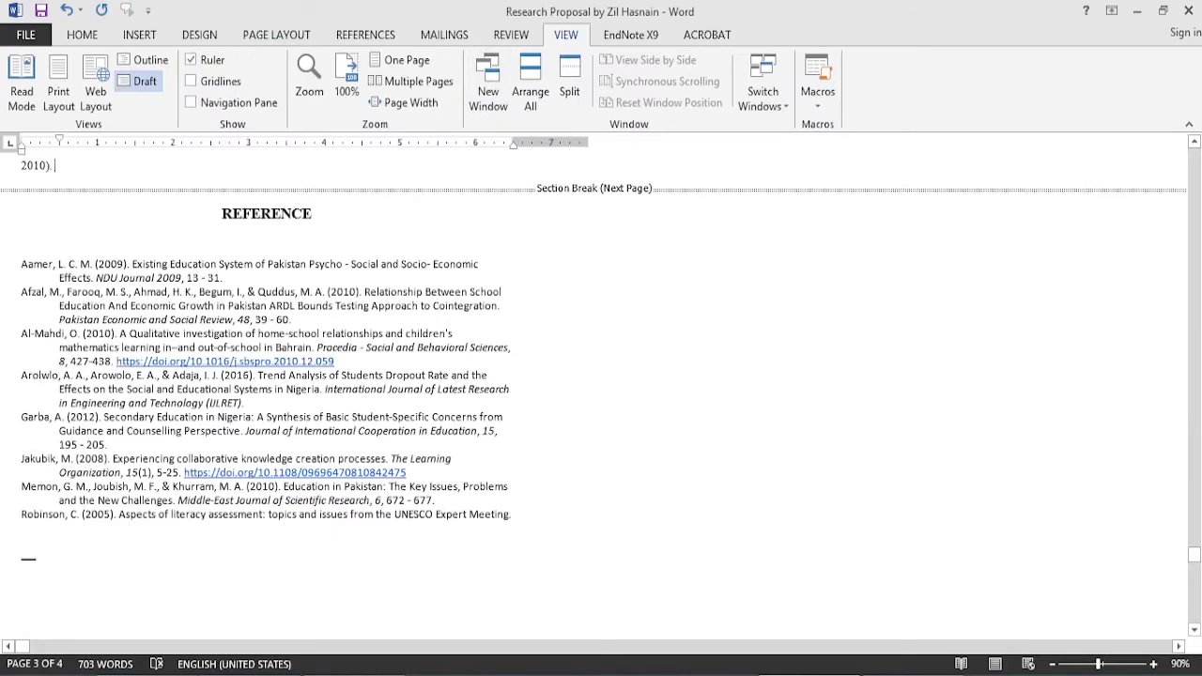
Step: Examine the Next Page section break before the REFERENCE heading in Draft view at 70% zoom
click(1052, 665)
click(1052, 664)
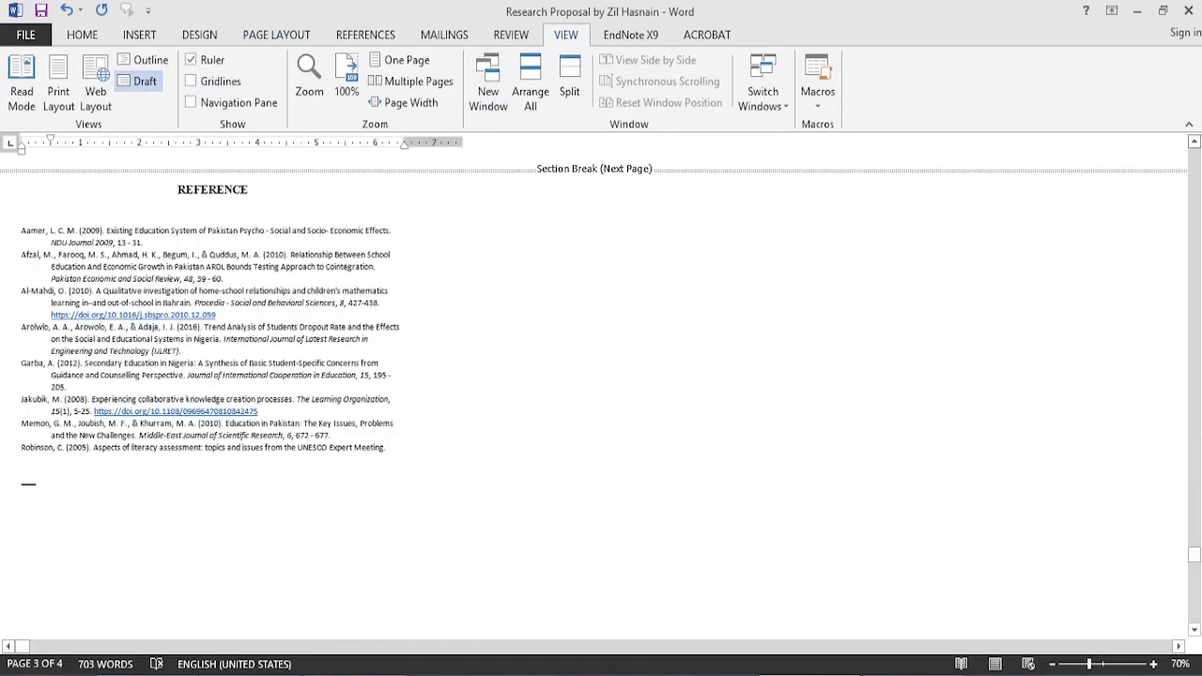
scroll(205, 612, up, 10)
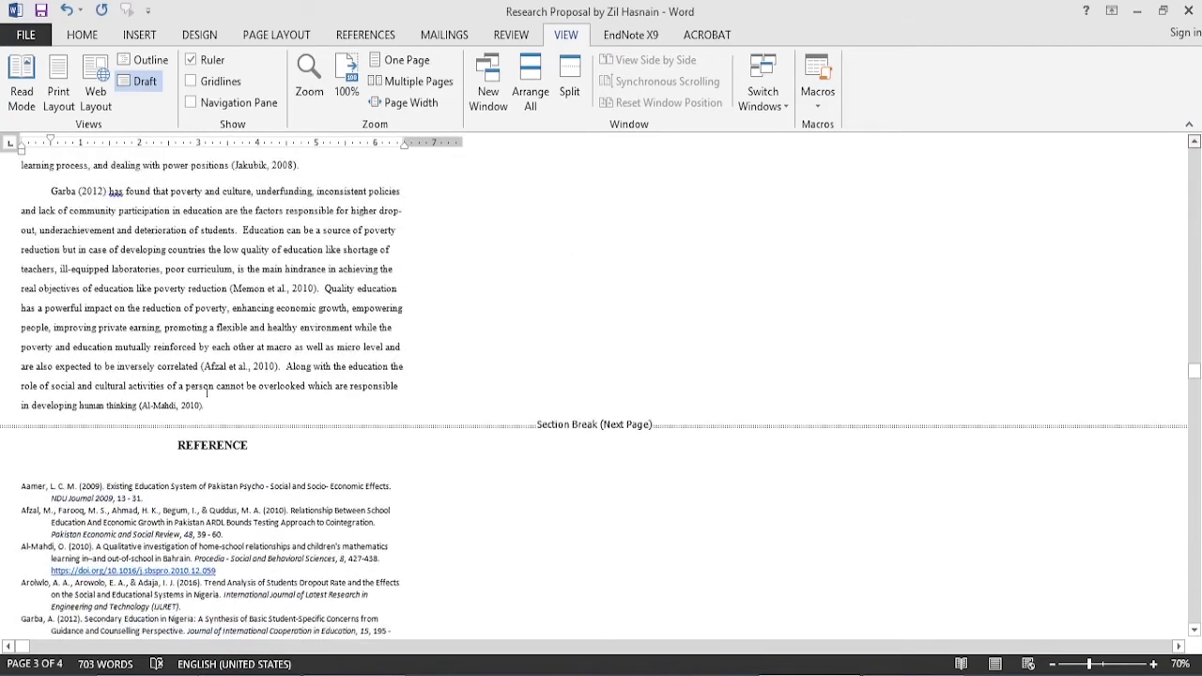
scroll(205, 611, up, 5)
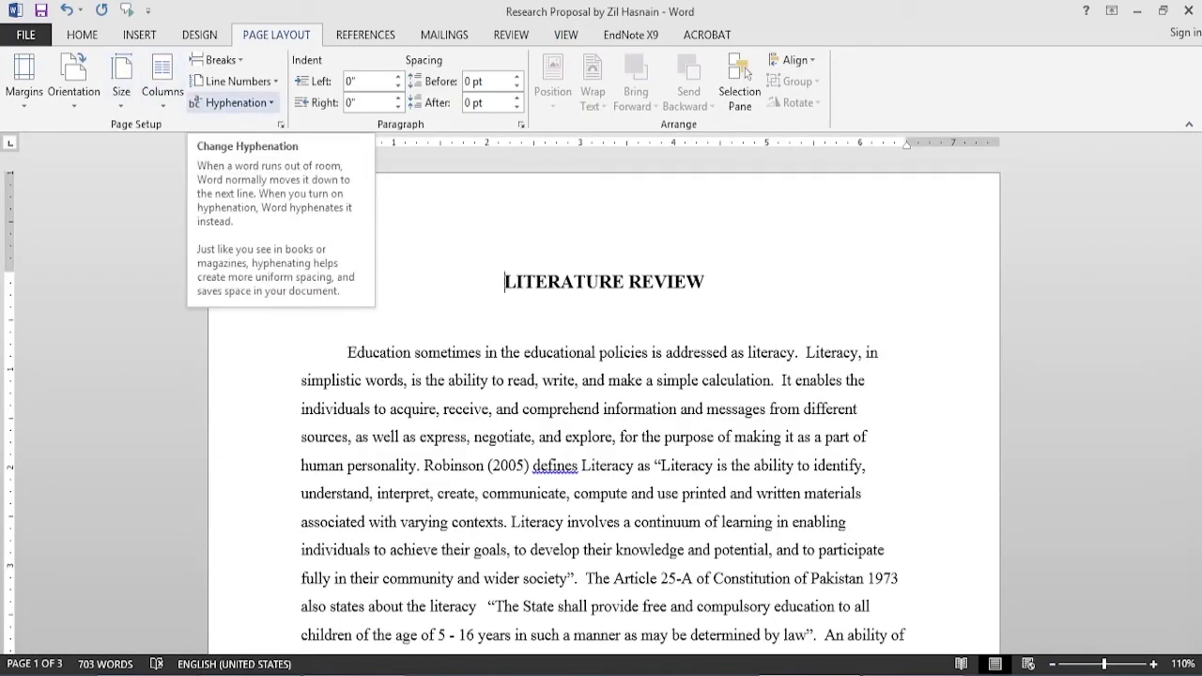
Step: Try continuous line numbering in the document
click(236, 81)
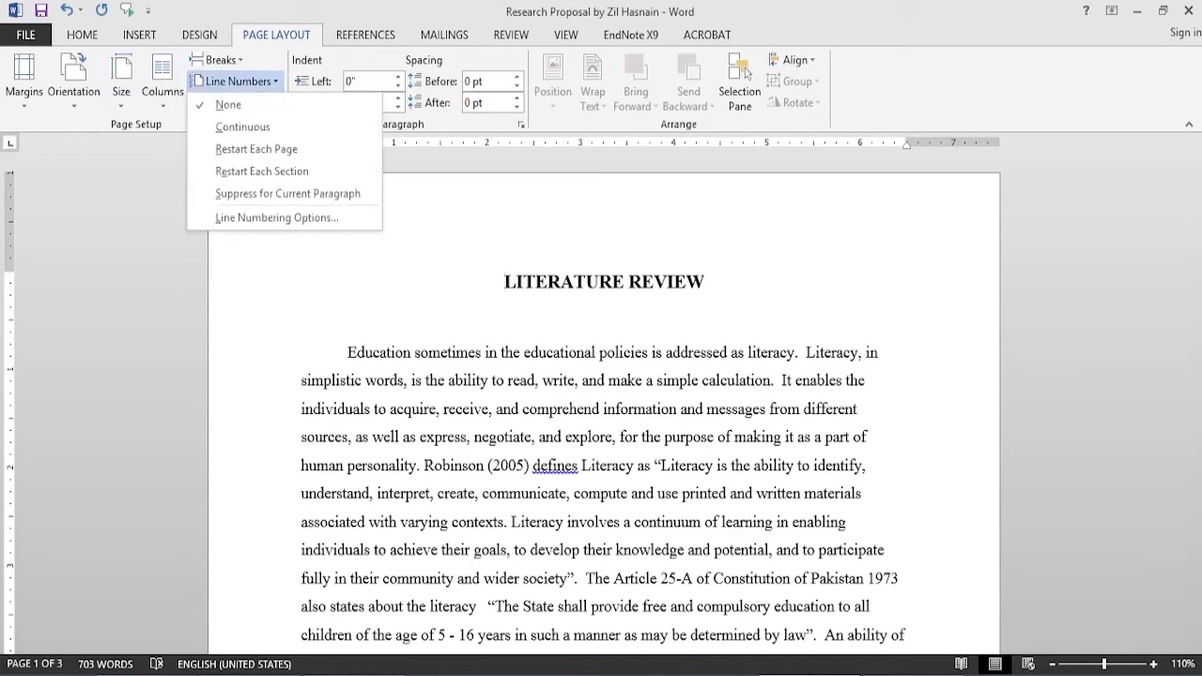
click(243, 127)
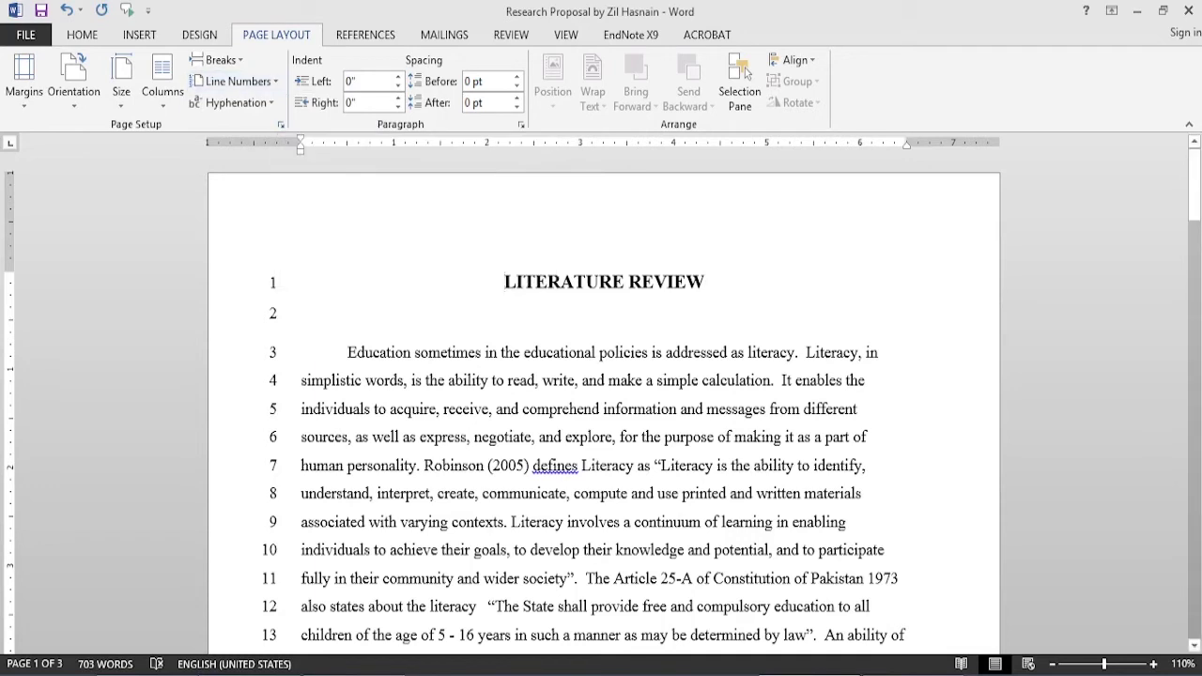
key(ctrl+Down)
key(ctrl+Down)
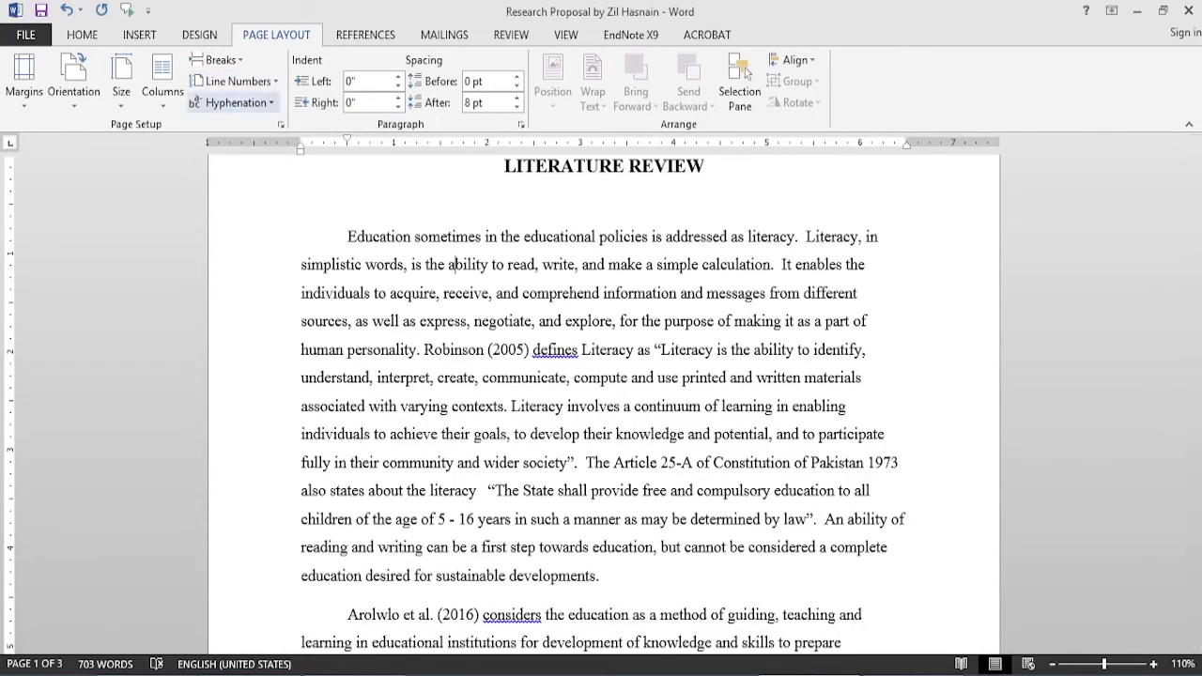
Step: Try manual hyphenation, decline the suggested breaks in "individuals" and "human", and undo the hyphenation
click(235, 102)
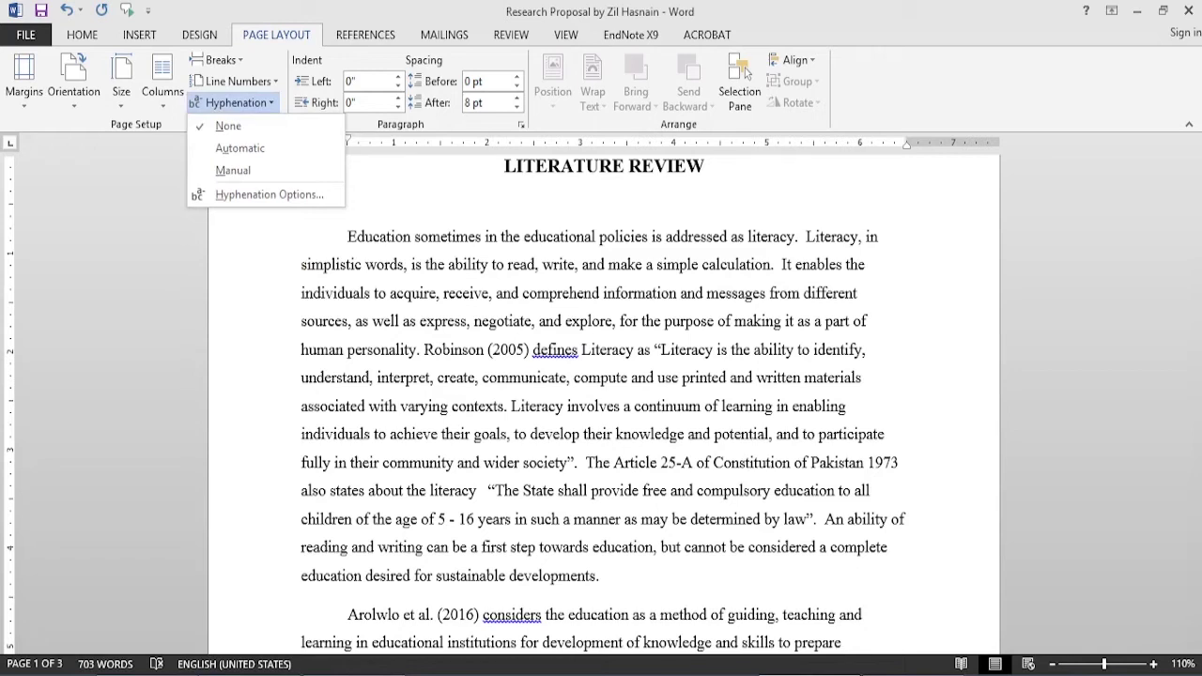
click(232, 171)
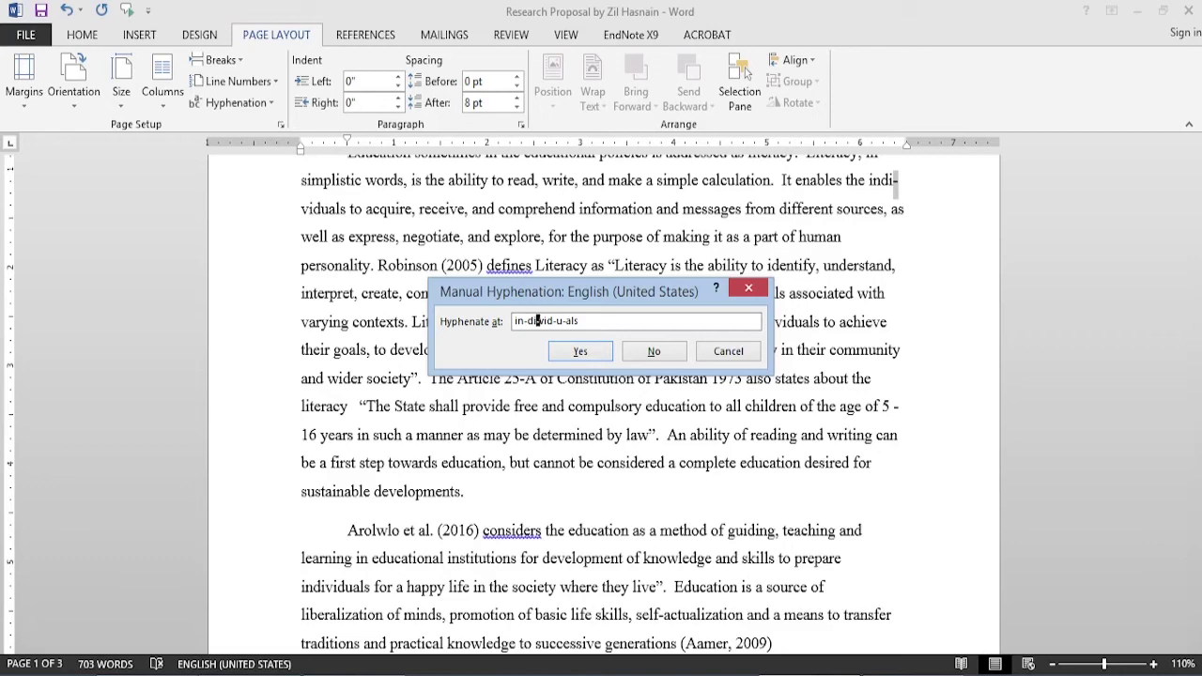
key(alt+n)
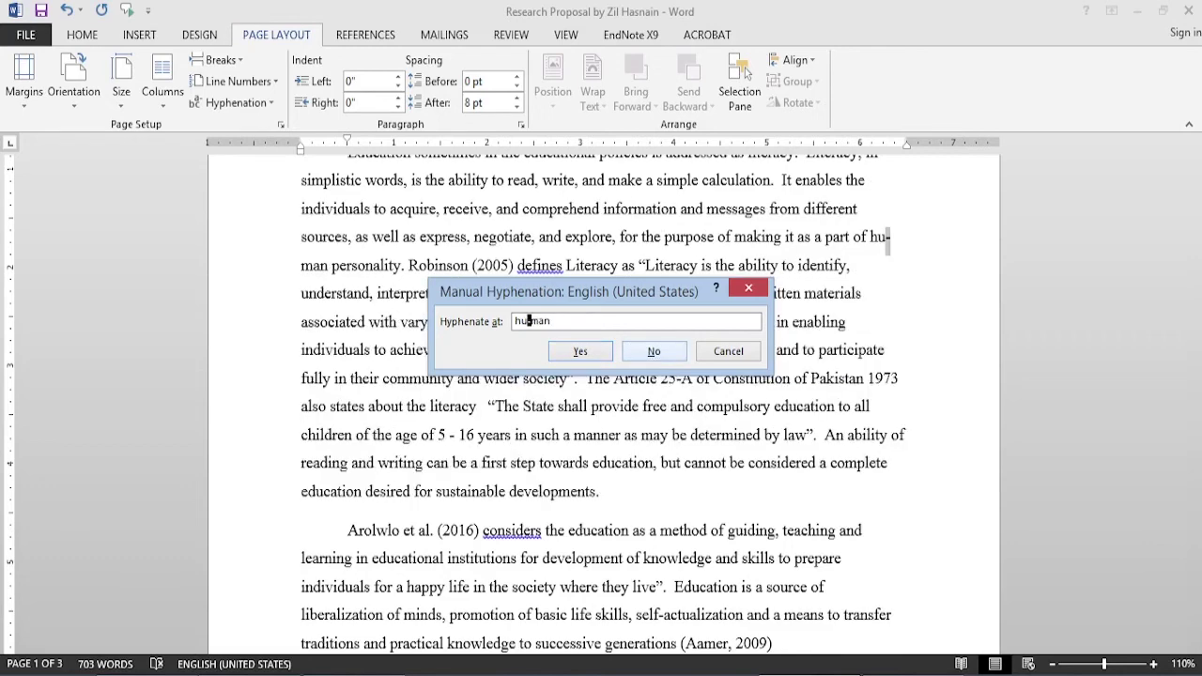
key(alt+n)
key(Escape)
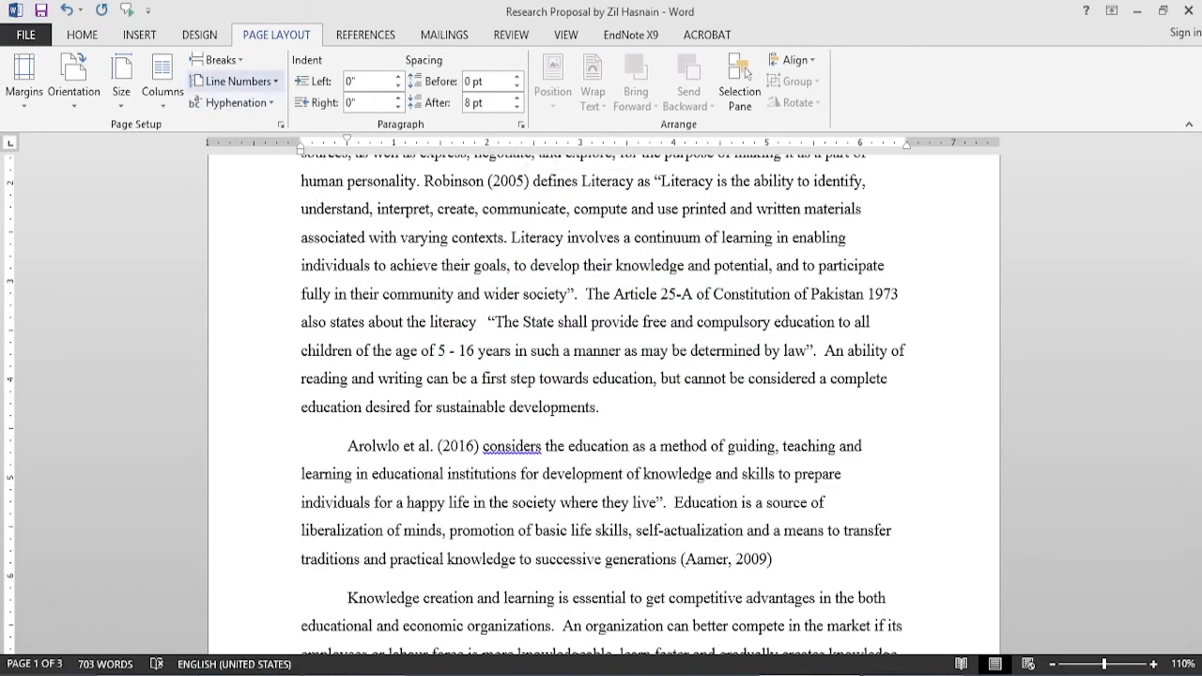
key(ctrl+z)
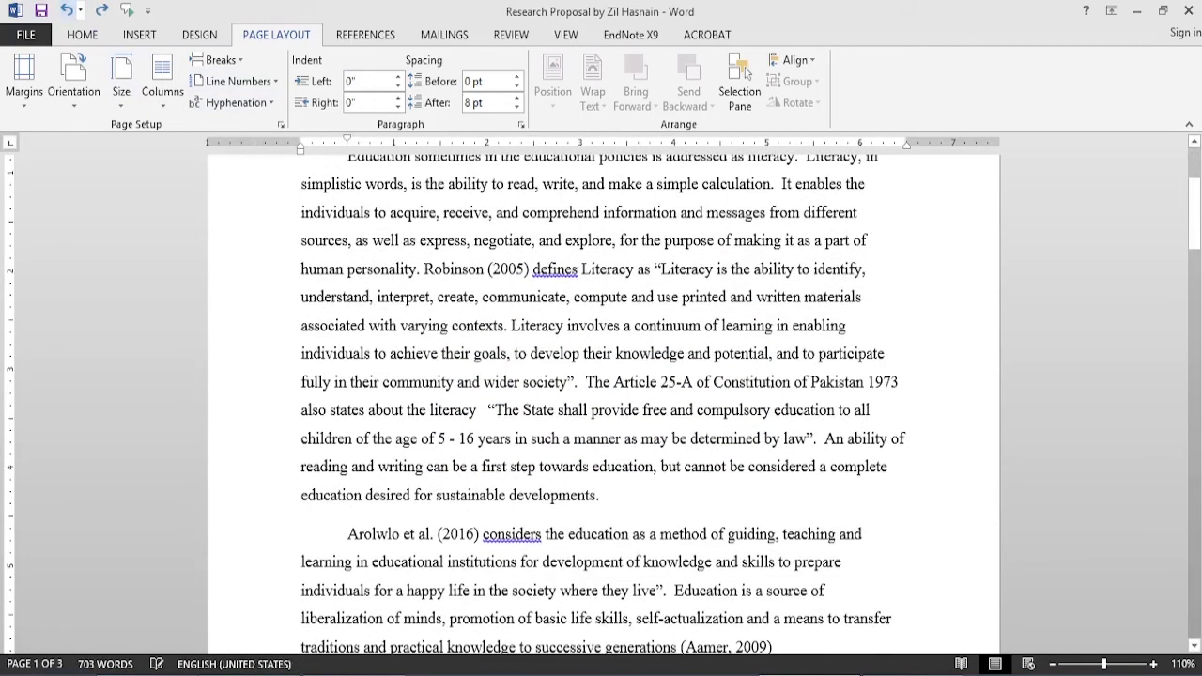
Step: Hyphenate the document automatically and highlight the split words "society" and "promotion" as examples
click(235, 103)
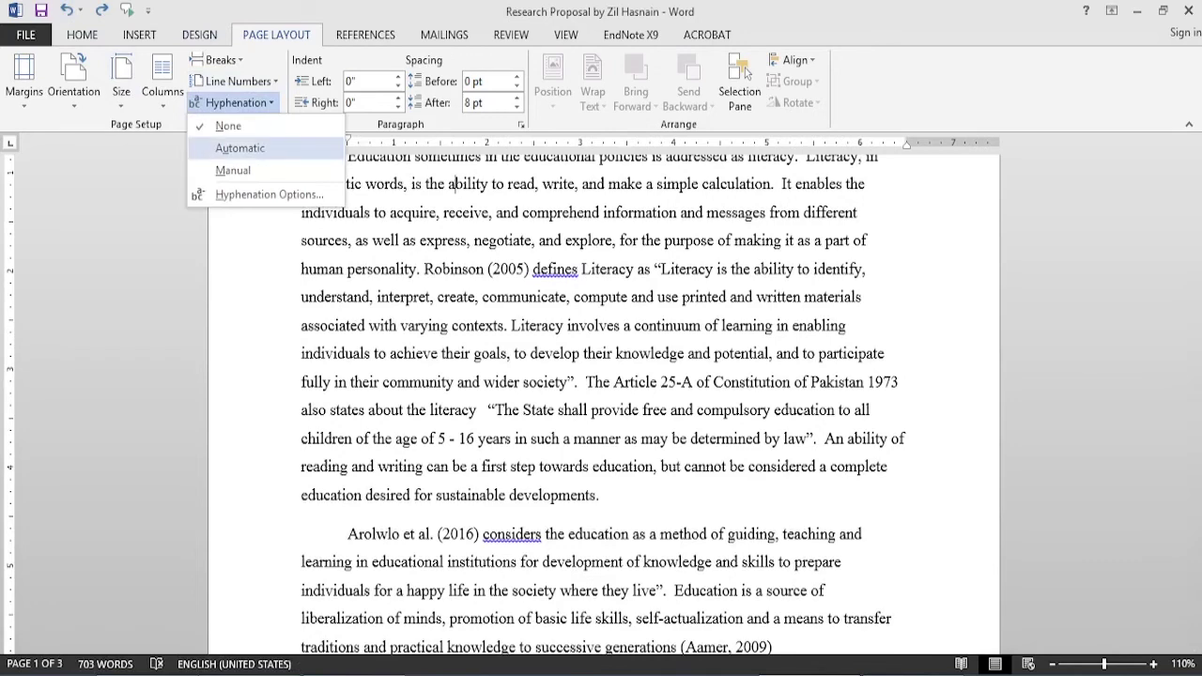
click(239, 148)
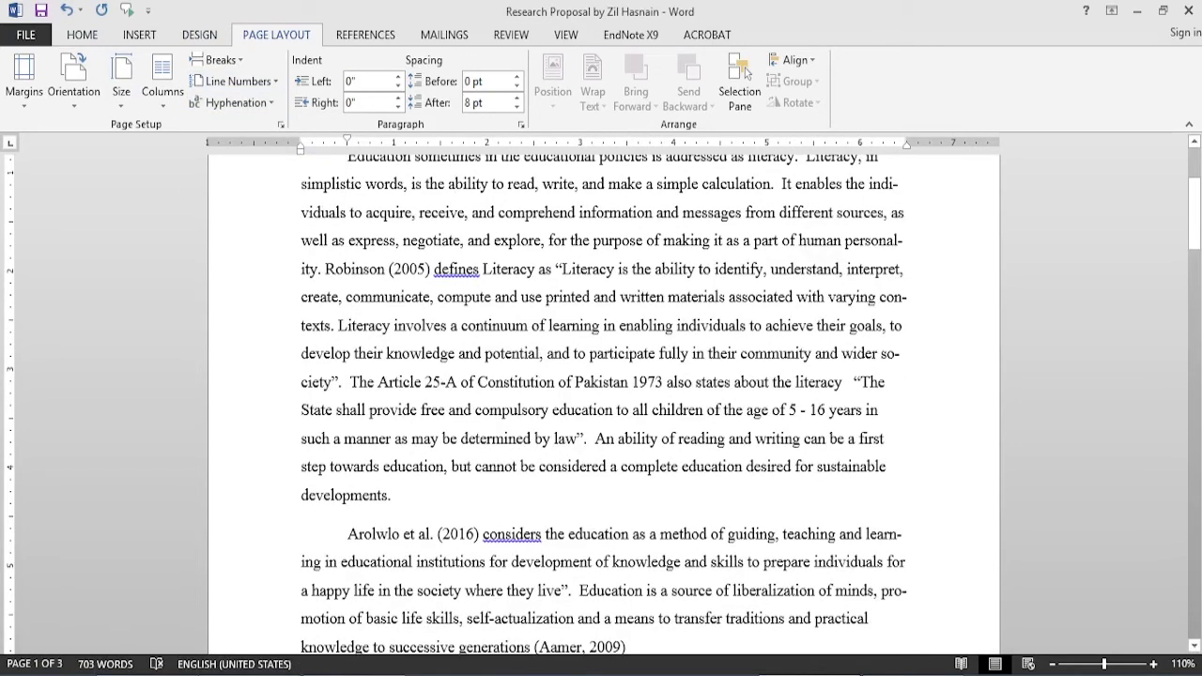
drag(876, 359, 339, 383)
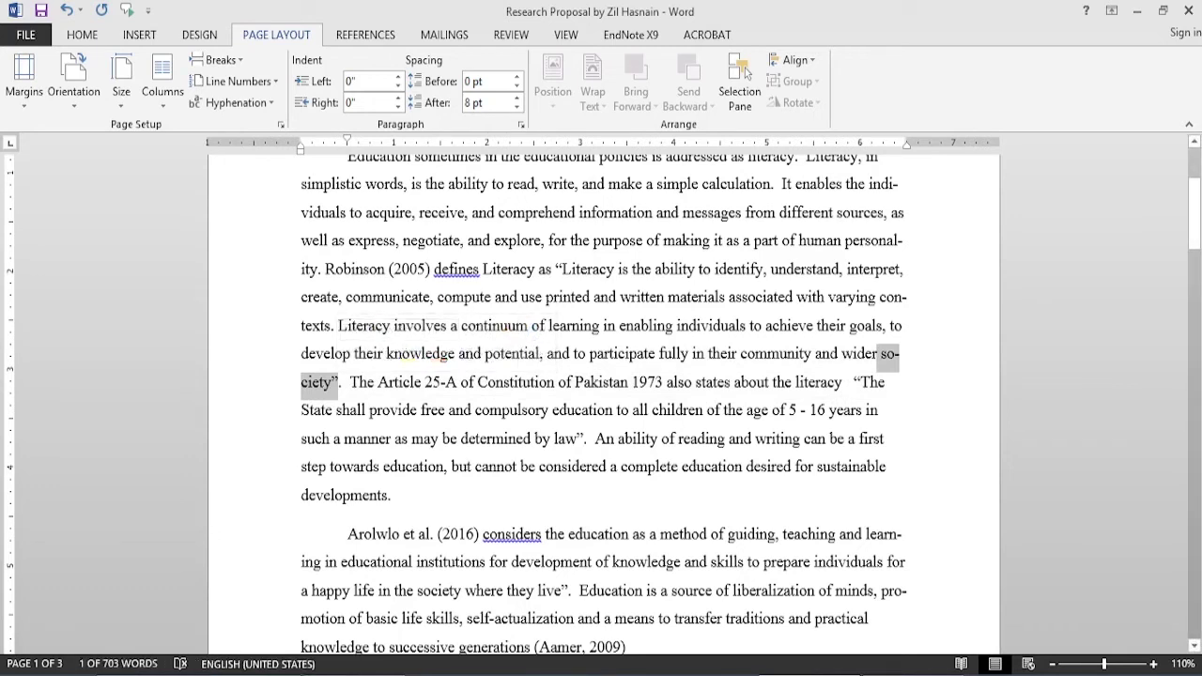
drag(881, 590, 347, 619)
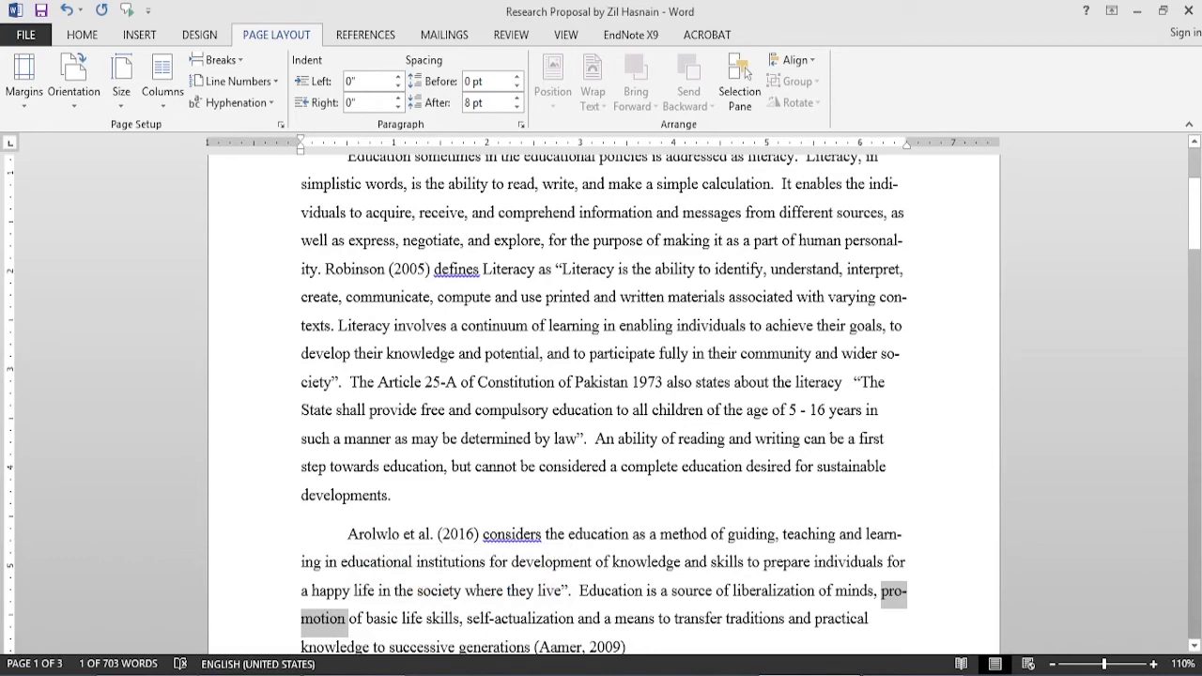
scroll(602, 404, down, 5)
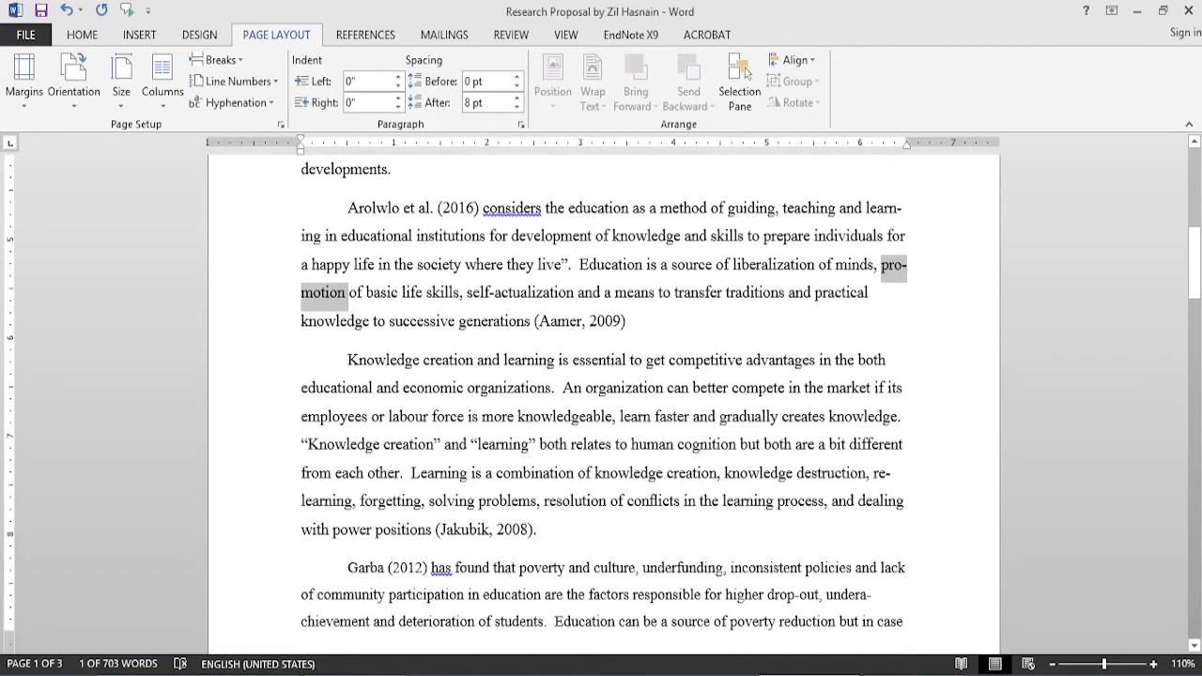
Step: Select the paragraph on education as a method of guiding, teaching and learning, and set hyphenation to None
key(ctrl+Up)
key(shift+Down)
key(shift+Down)
key(shift+Down)
key(shift+Down)
key(shift+Down)
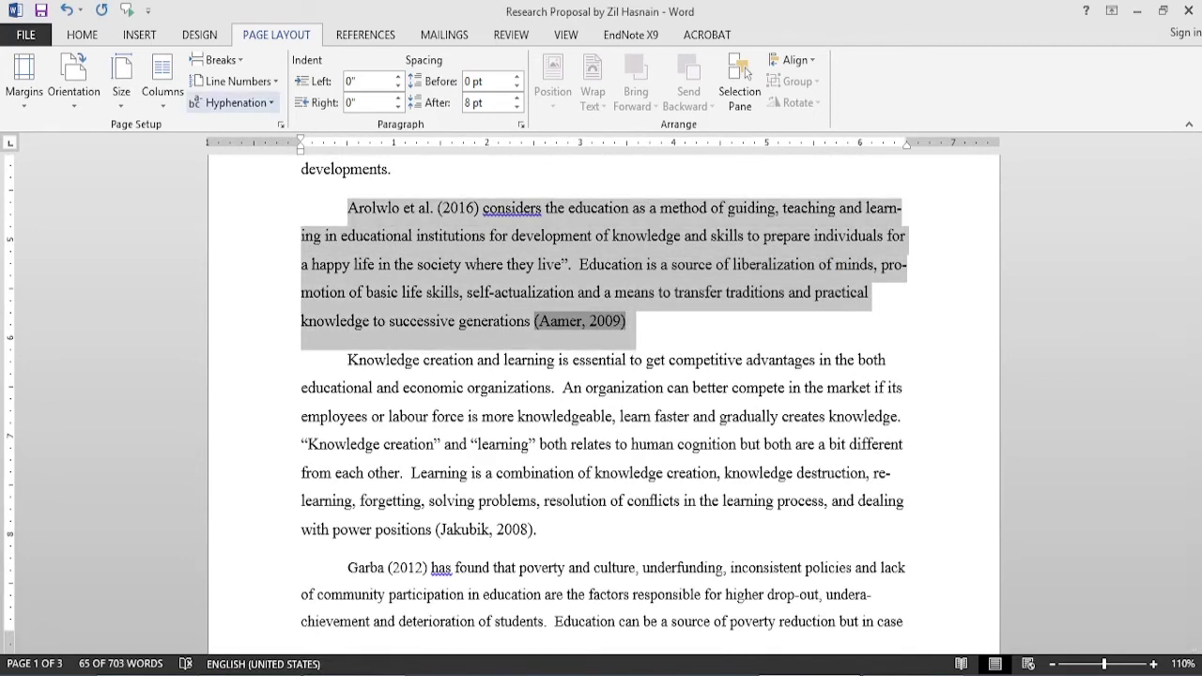
key(alt+p)
key(h)
key(Return)
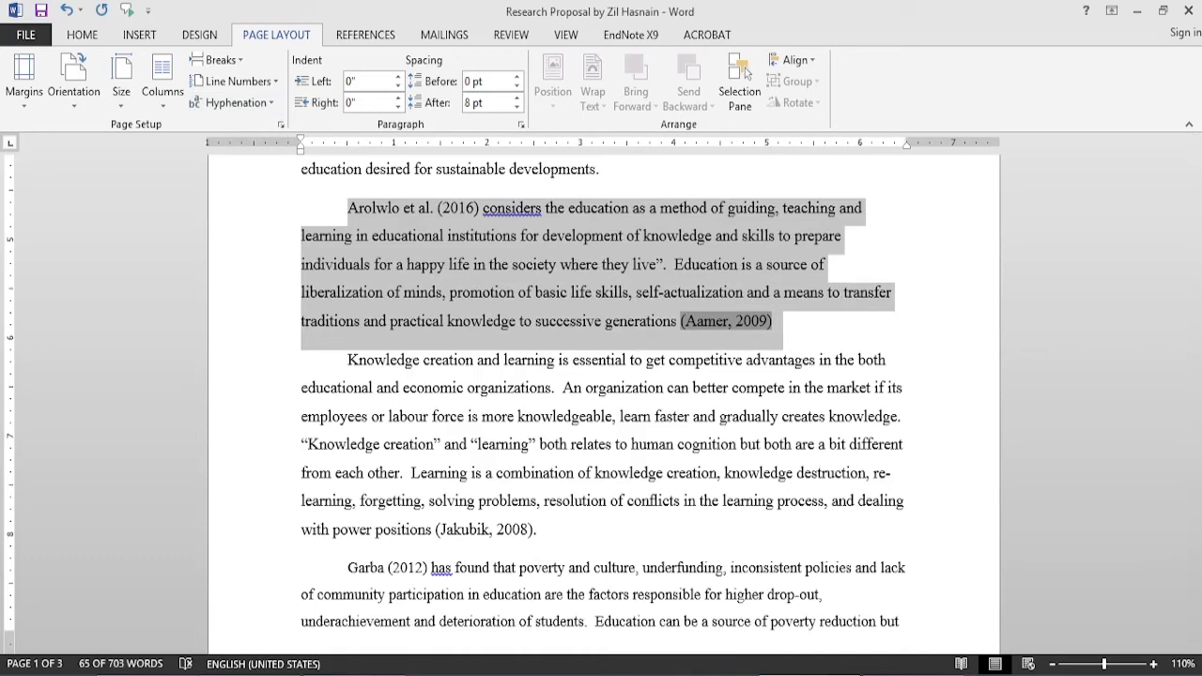
Step: Justify the selected paragraph and undo the alignment change
click(82, 35)
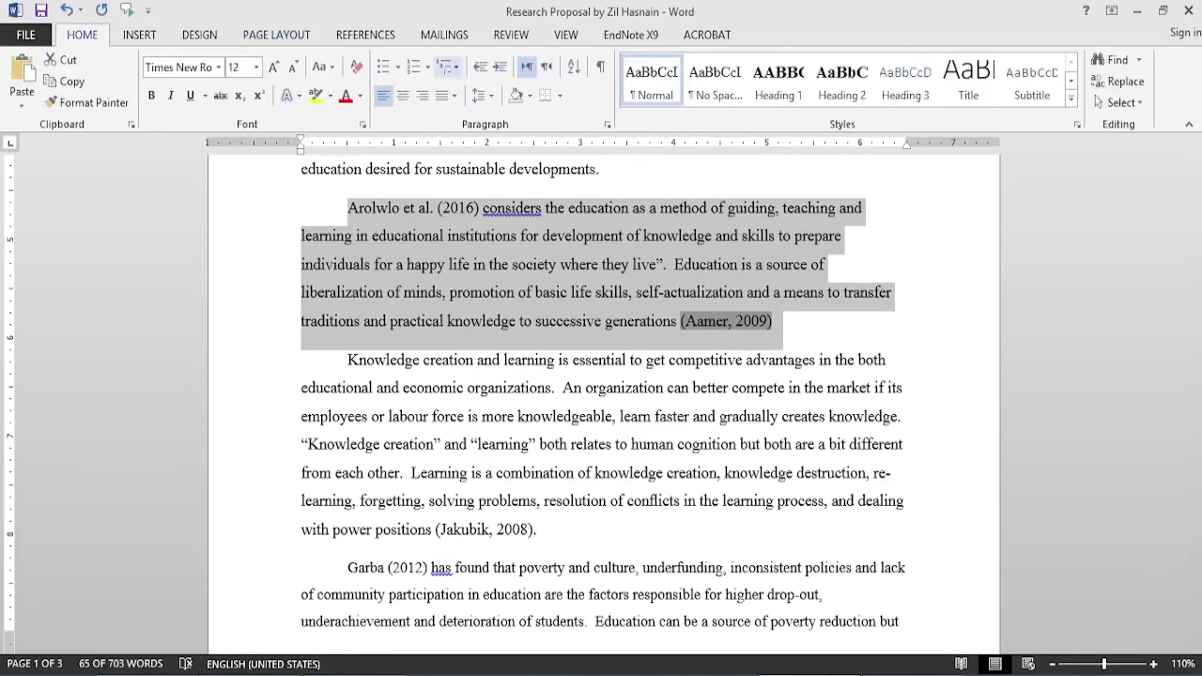
click(455, 95)
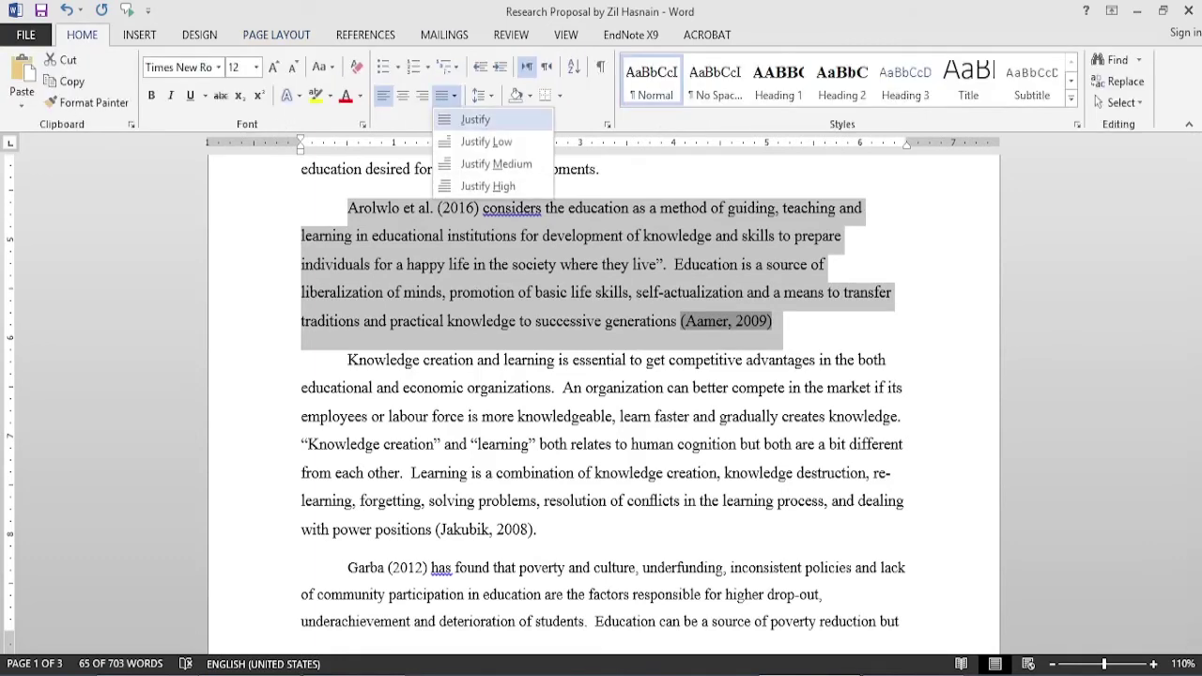
click(475, 119)
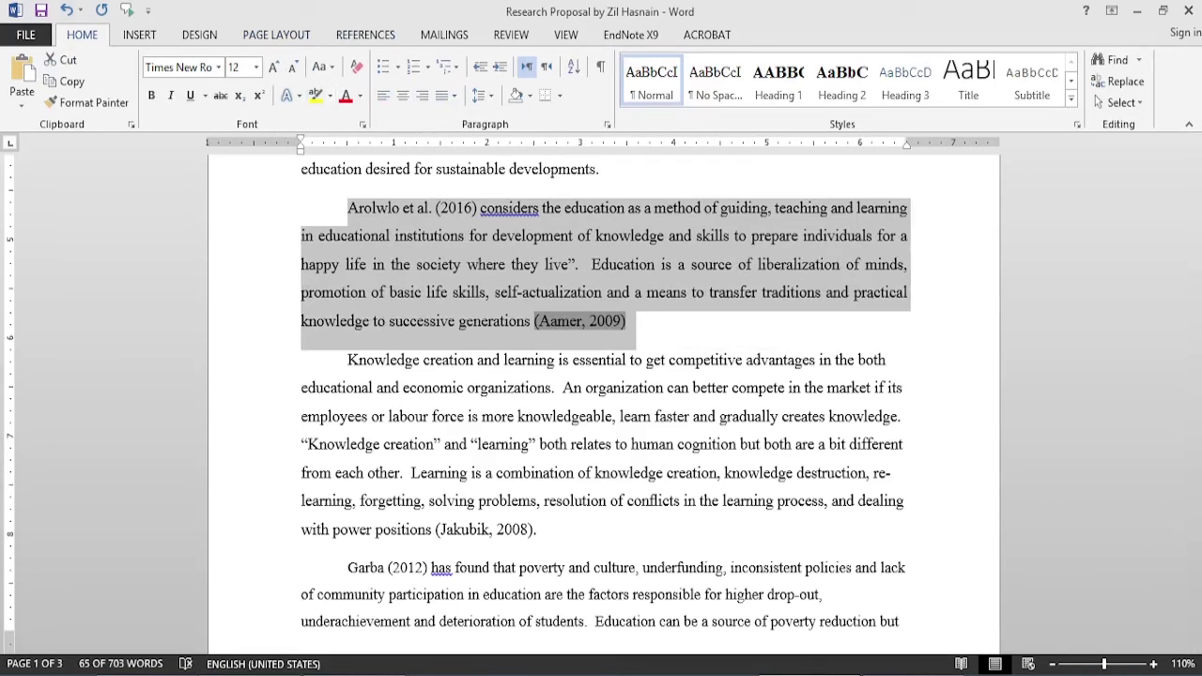
click(66, 10)
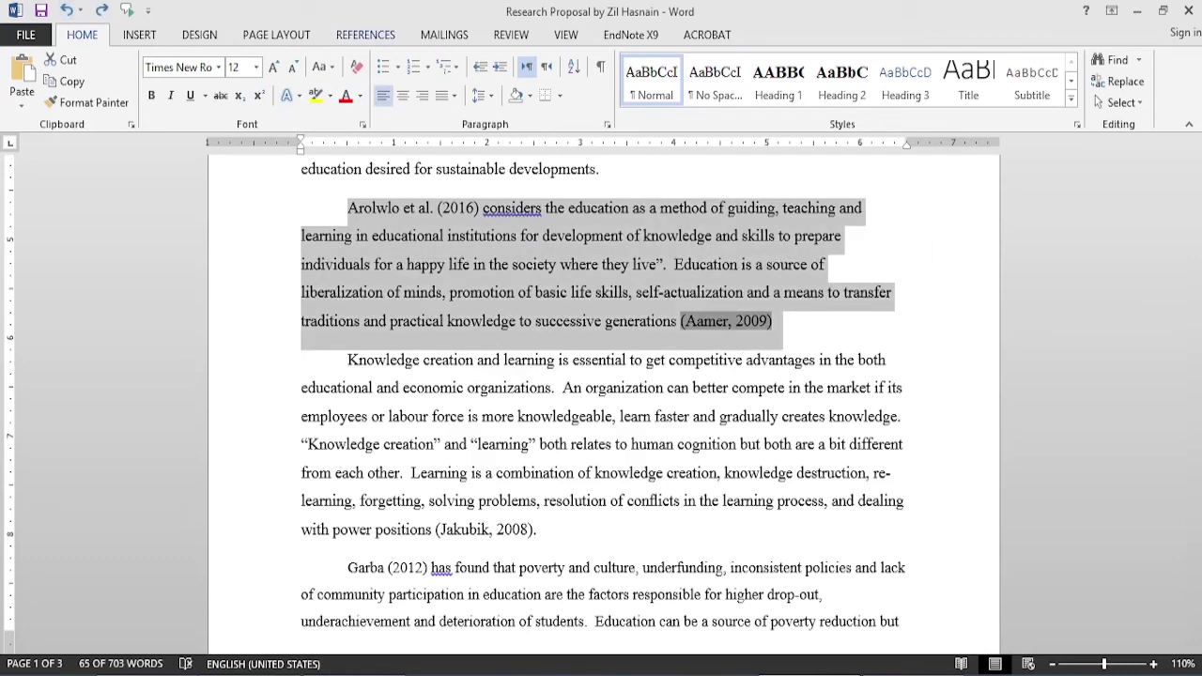
Step: Try manual hyphenation on the selected paragraph and cancel at the suggested break in "learning"
click(276, 34)
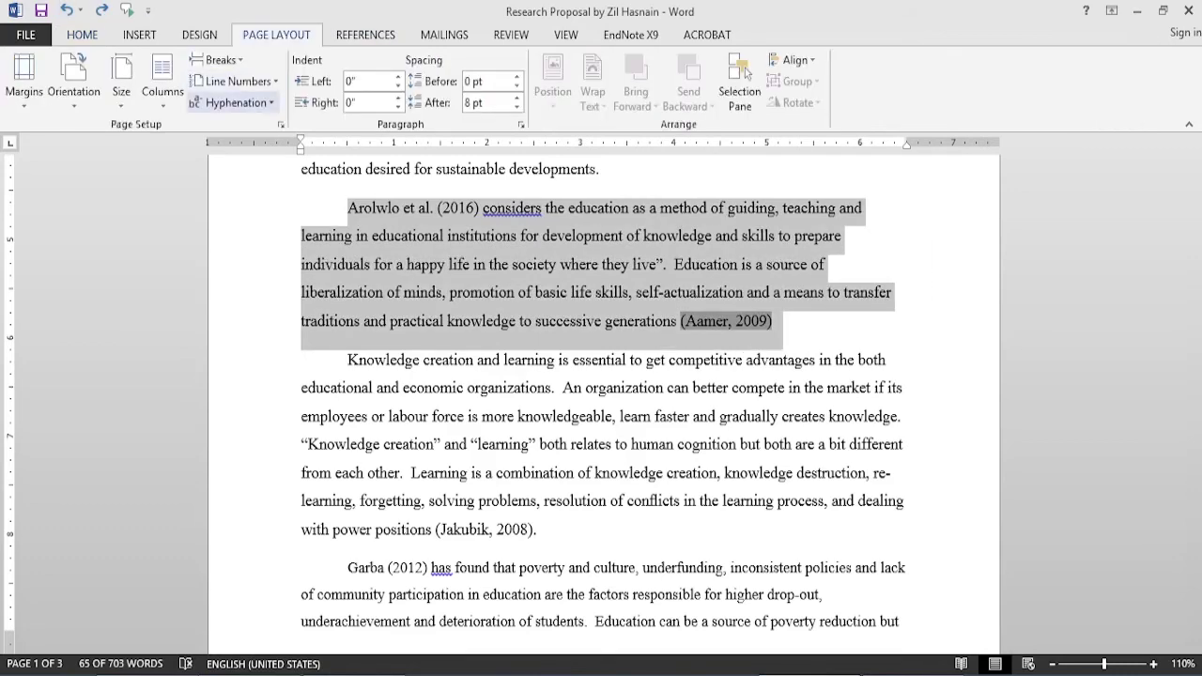
click(235, 102)
key(Down)
key(Down)
key(Down)
key(Return)
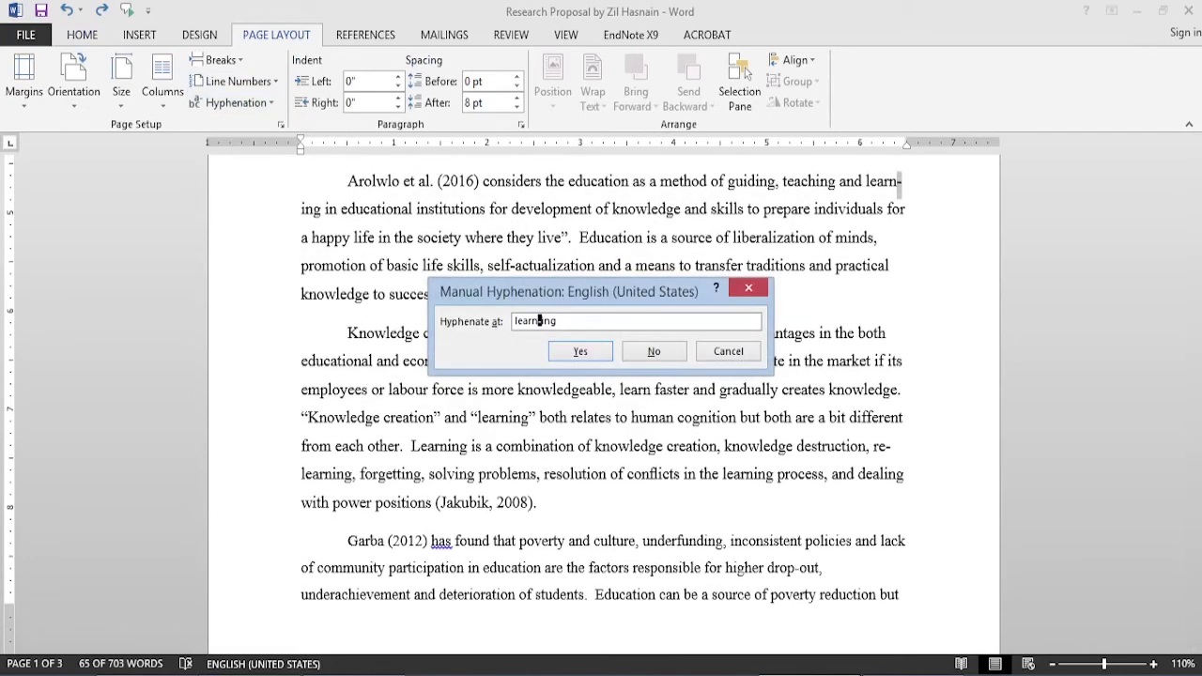
key(Escape)
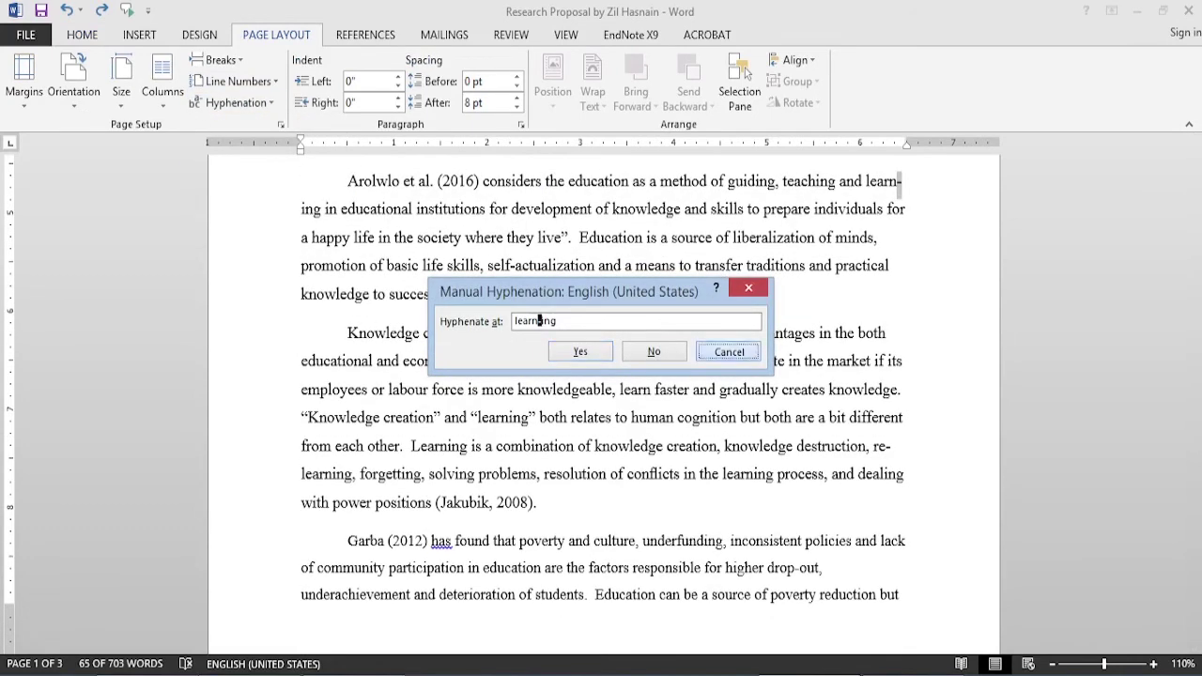
Step: Hyphenate the document automatically and set hyphenation back to None
key(alt+p)
key(h)
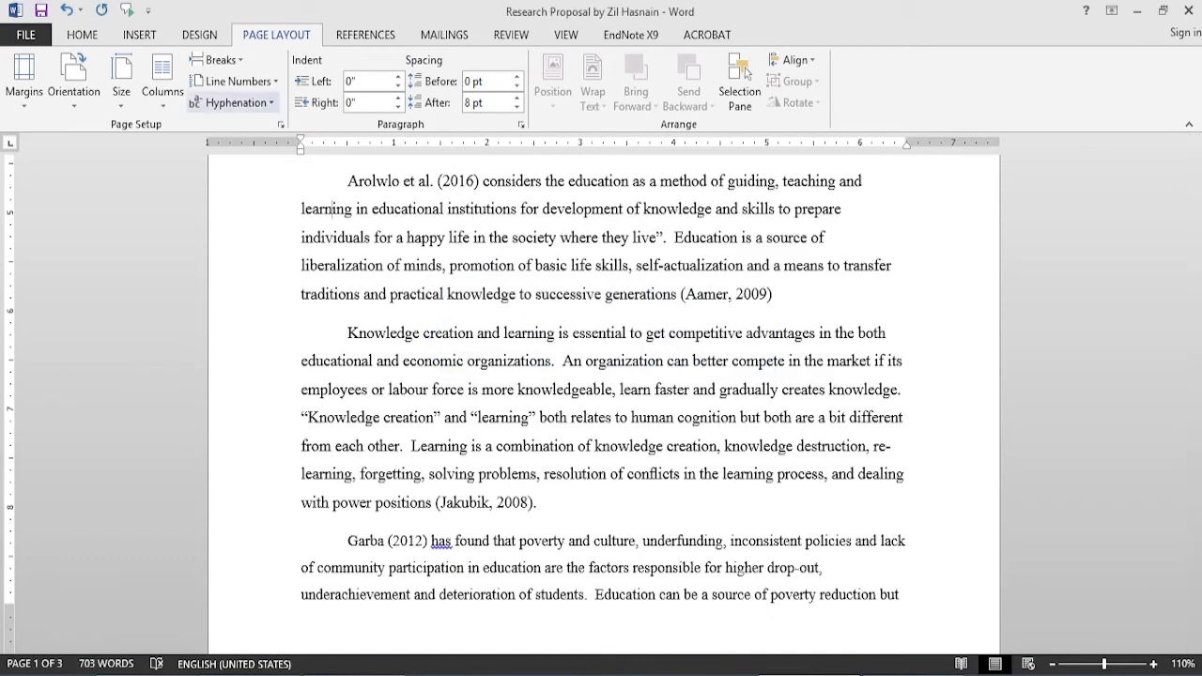
key(Down)
key(Down)
key(Return)
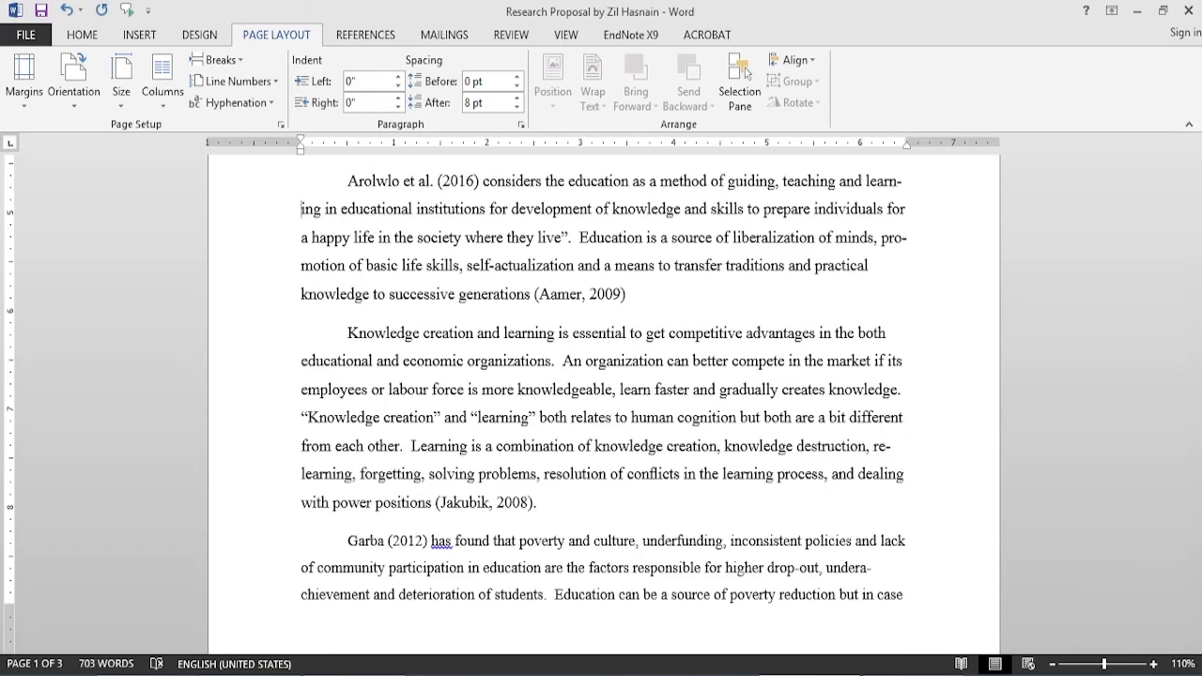
click(235, 102)
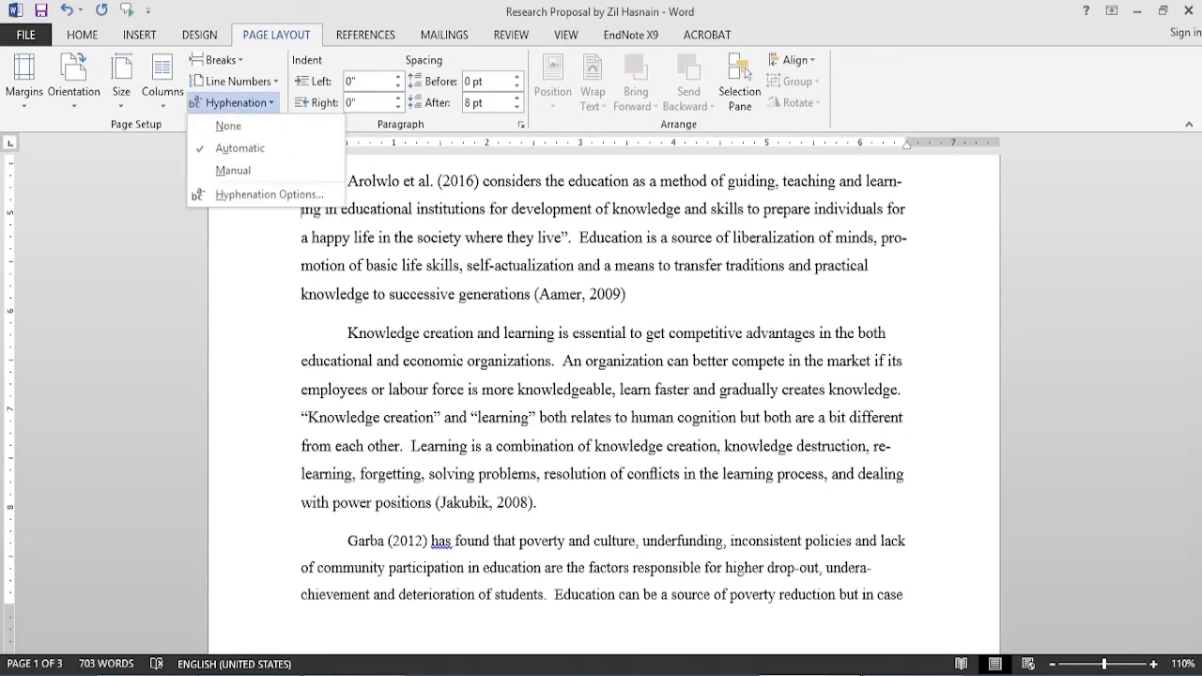
click(228, 125)
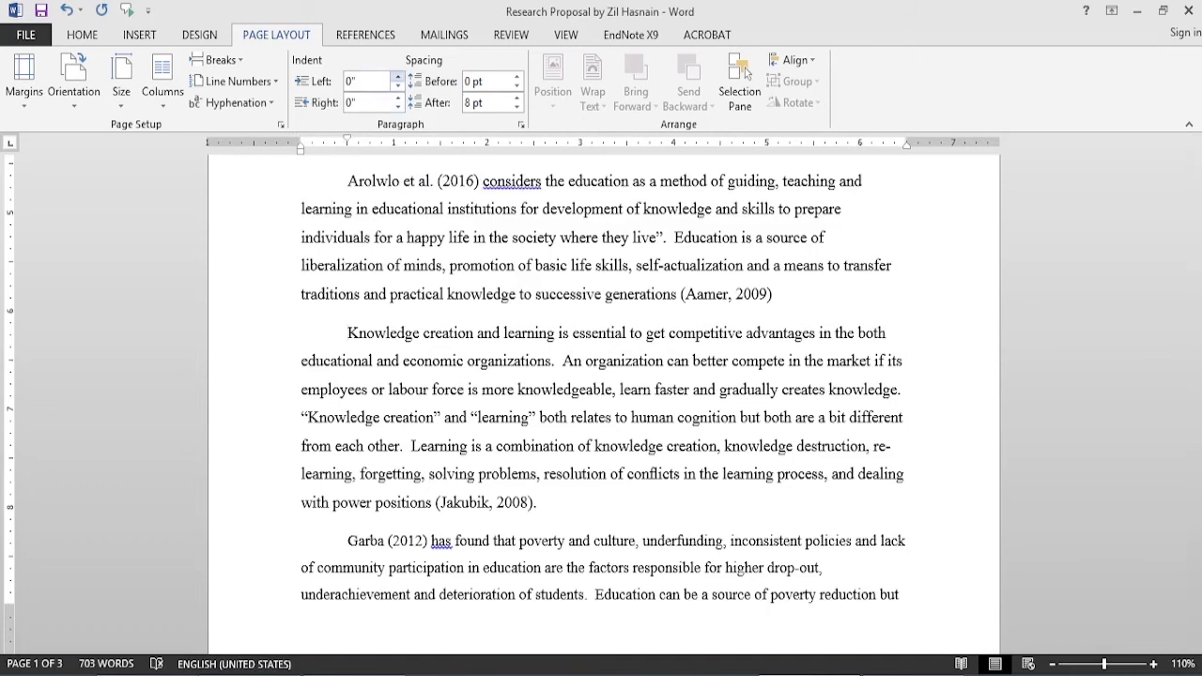
Step: Increase the left indent of the paragraph beginning "Knowledge creation and learning" to 1.1 inches
click(398, 76)
click(398, 76)
click(398, 76)
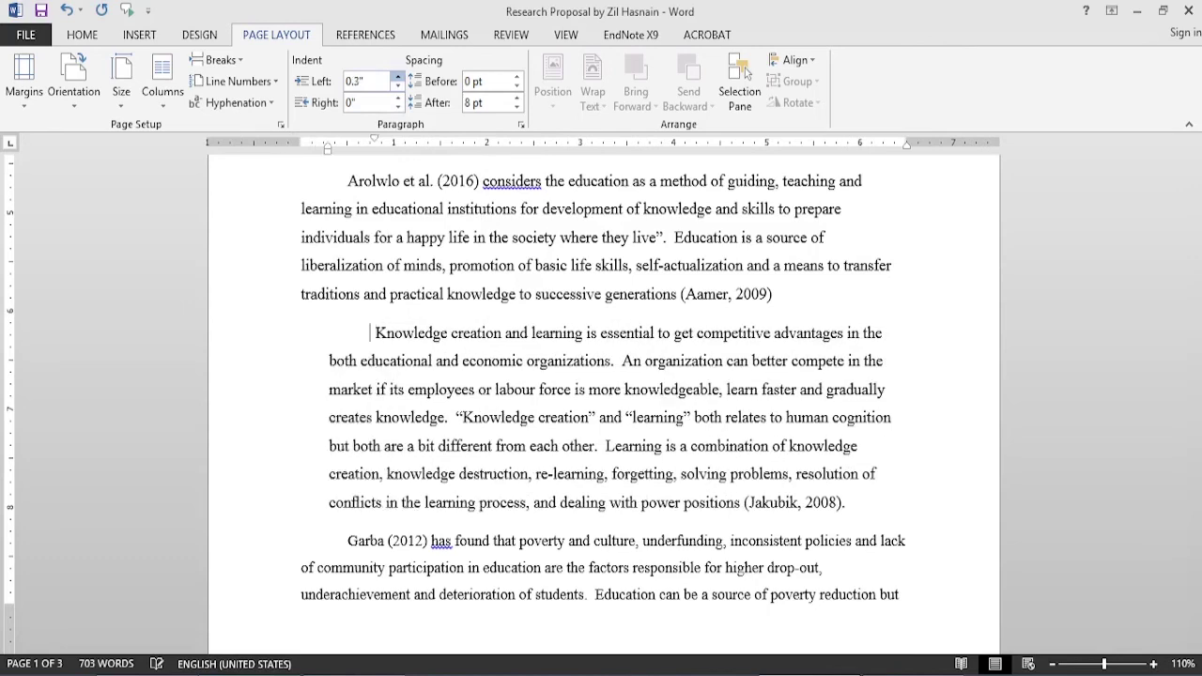
click(397, 76)
click(397, 76)
click(398, 76)
click(398, 76)
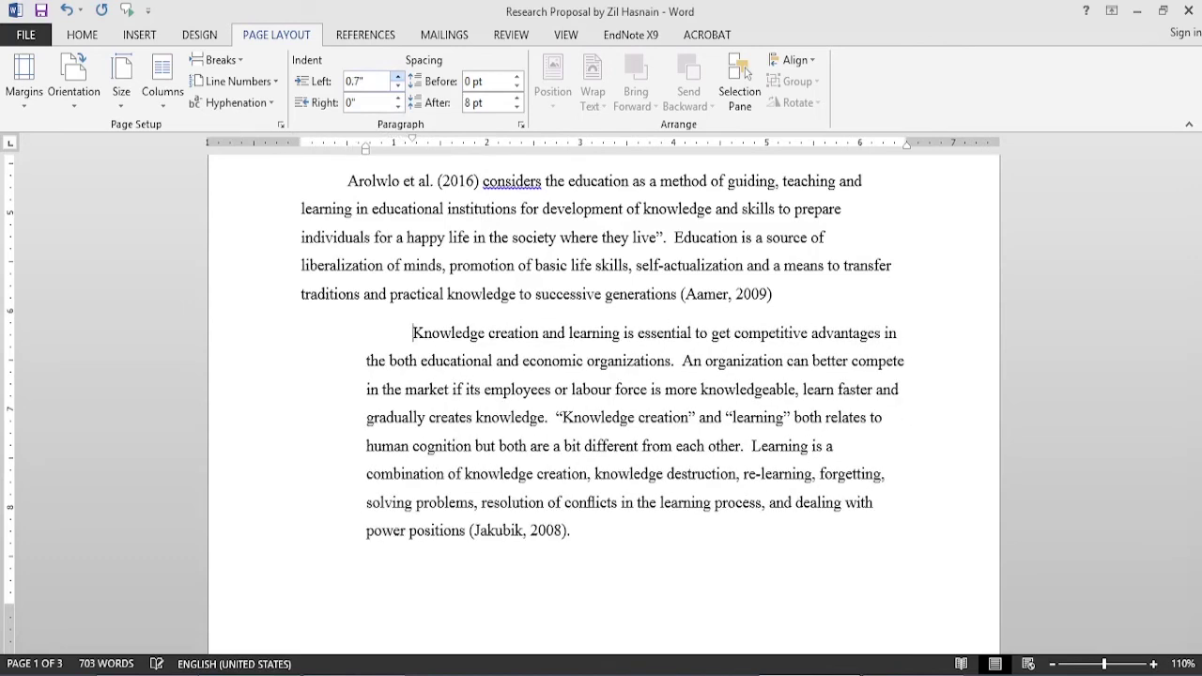
click(397, 76)
click(397, 76)
click(397, 77)
click(397, 76)
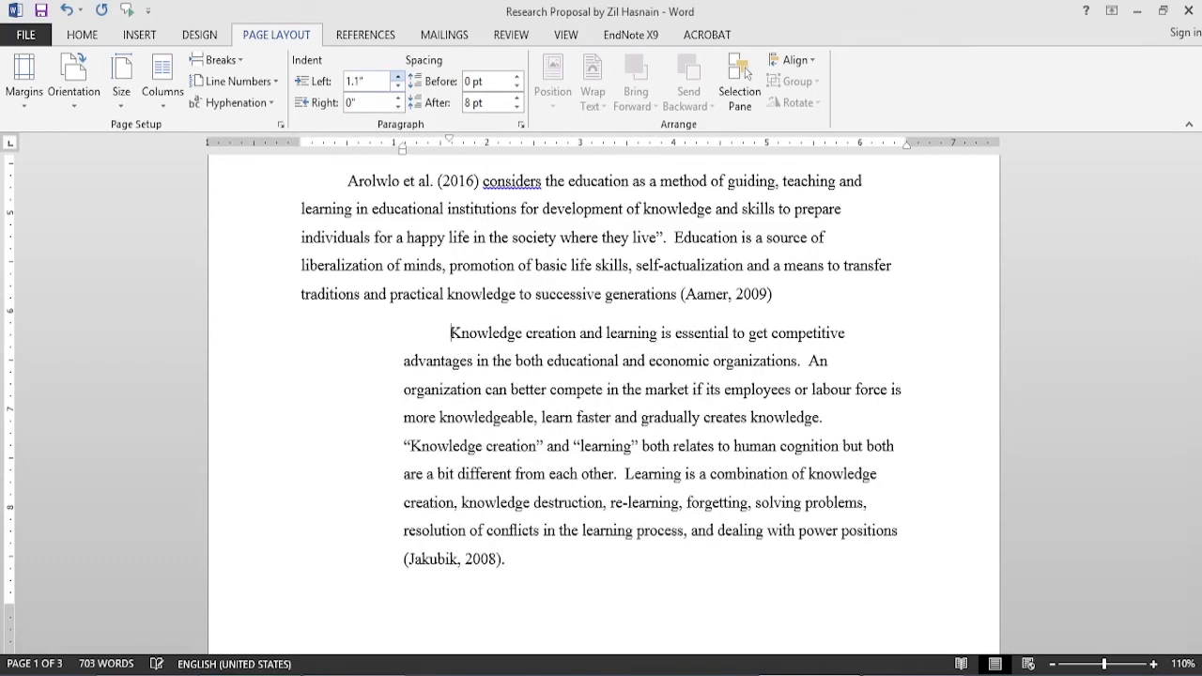
Step: Reduce the left indent of the "Knowledge creation and learning" paragraph to 0 inches
click(397, 85)
click(398, 86)
click(397, 85)
click(398, 85)
click(397, 86)
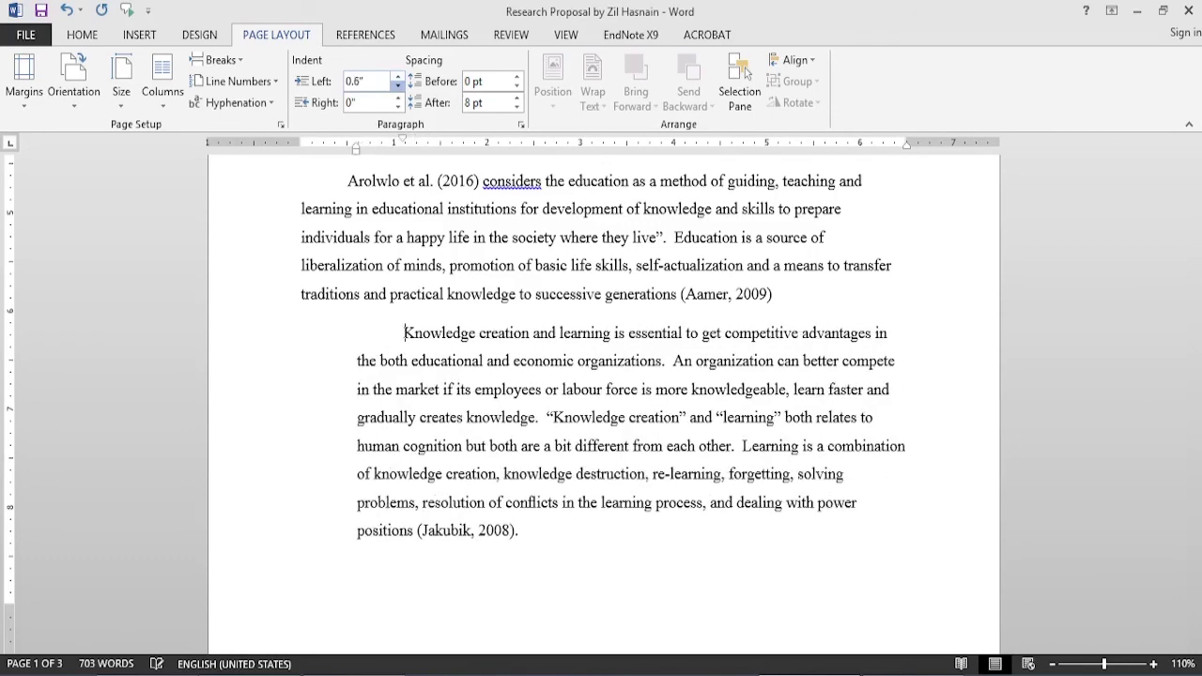
click(397, 86)
click(397, 86)
click(398, 85)
click(397, 85)
click(398, 85)
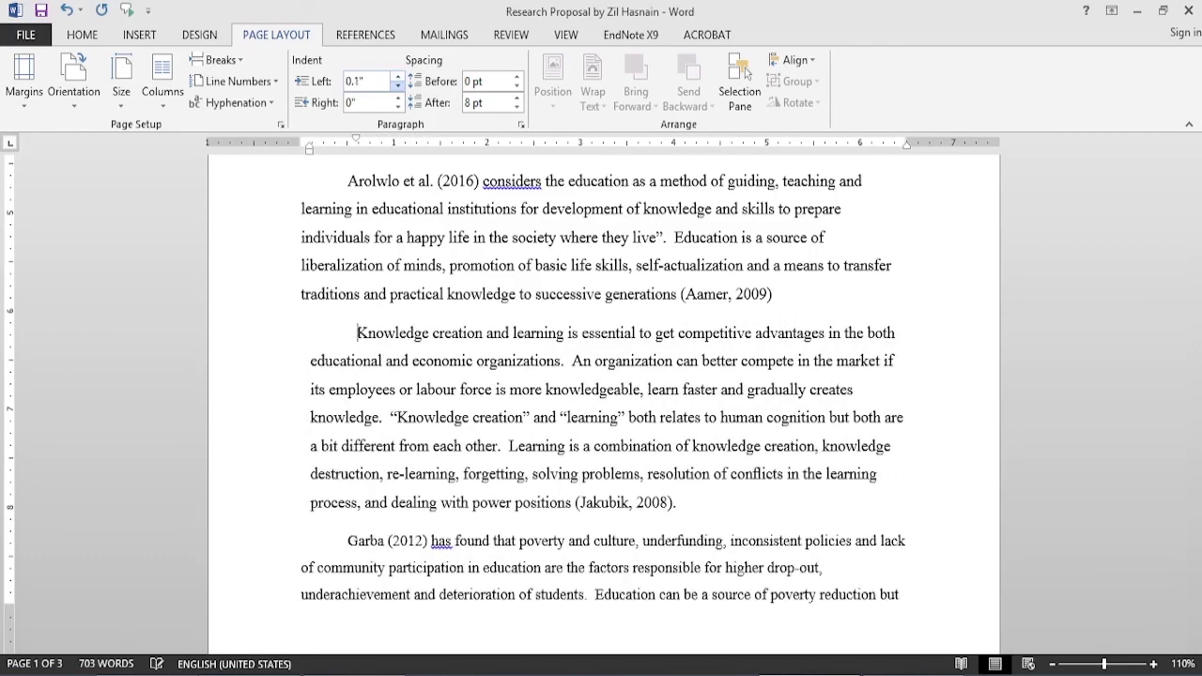
click(397, 86)
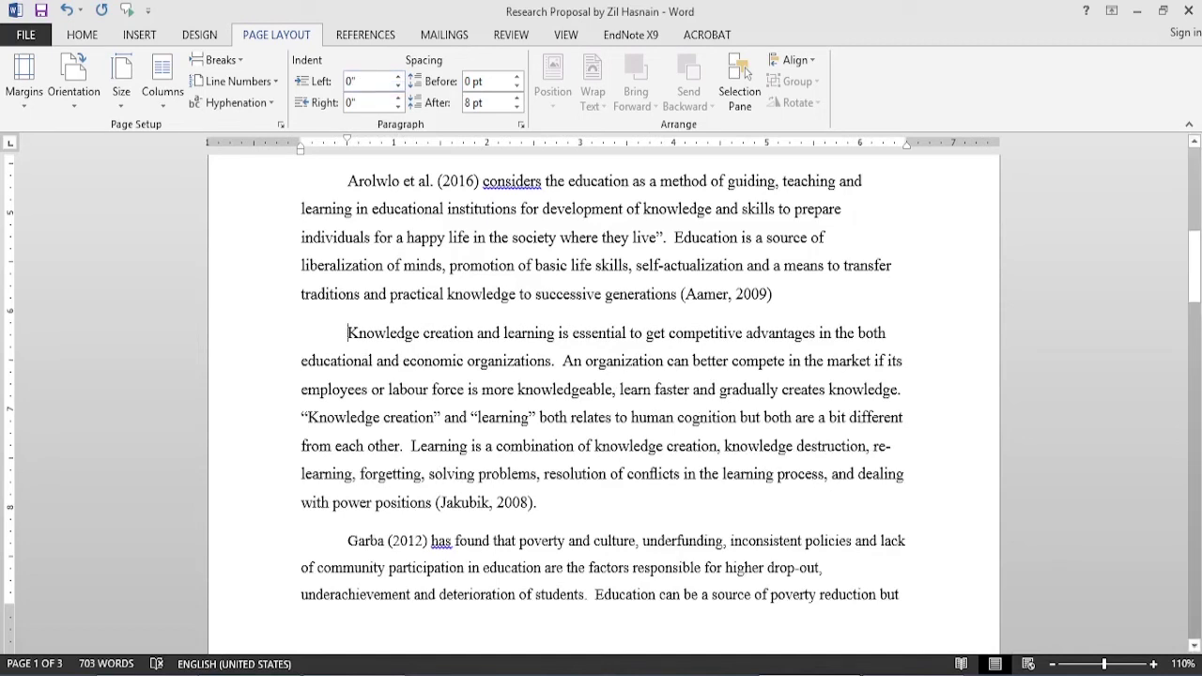
Step: Select the entire "Knowledge creation and learning" paragraph and set its left indent to 0.7 inches
key(shift+Down)
key(shift+Down)
key(shift+Down)
key(shift+Down)
key(shift+Down)
key(shift+Down)
key(shift+Down)
key(shift+Up)
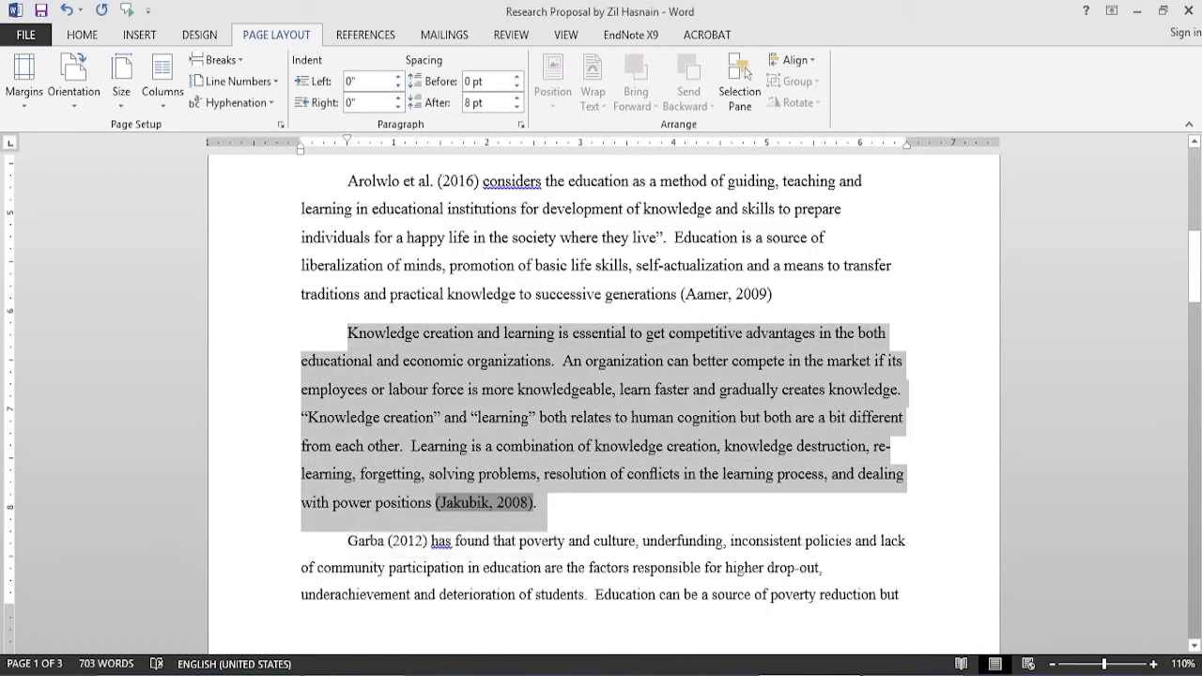
key(shift+Left)
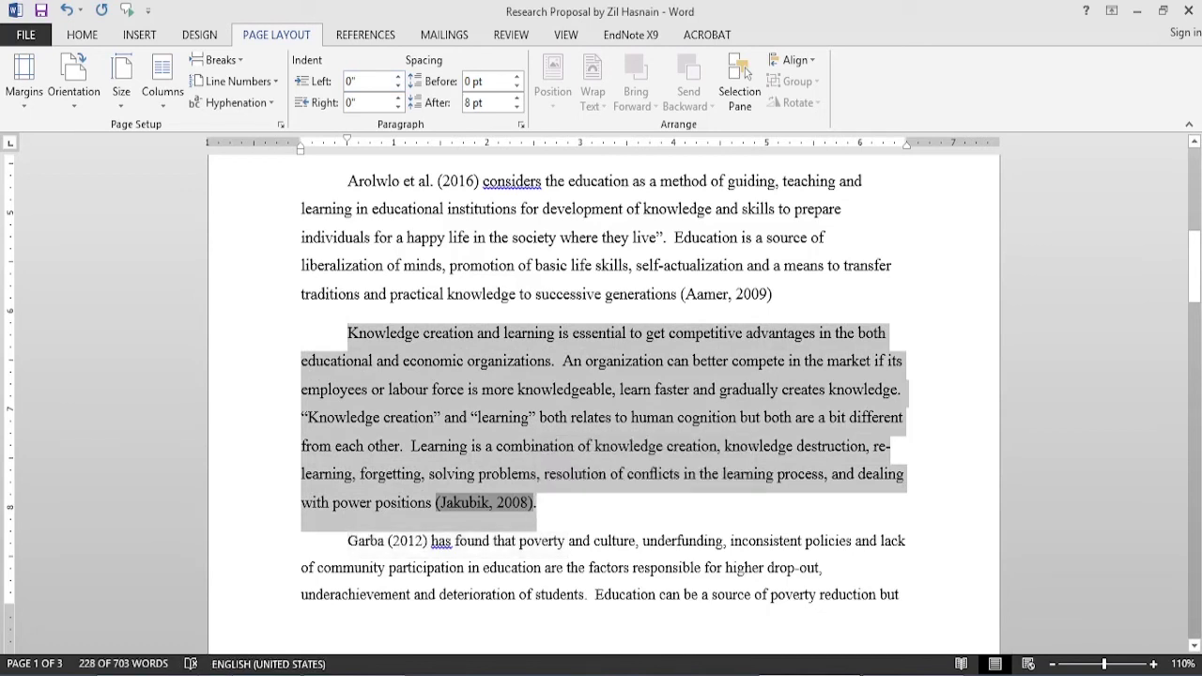
key(Up)
key(Up)
key(Up)
key(Up)
key(Up)
key(Up)
key(Up)
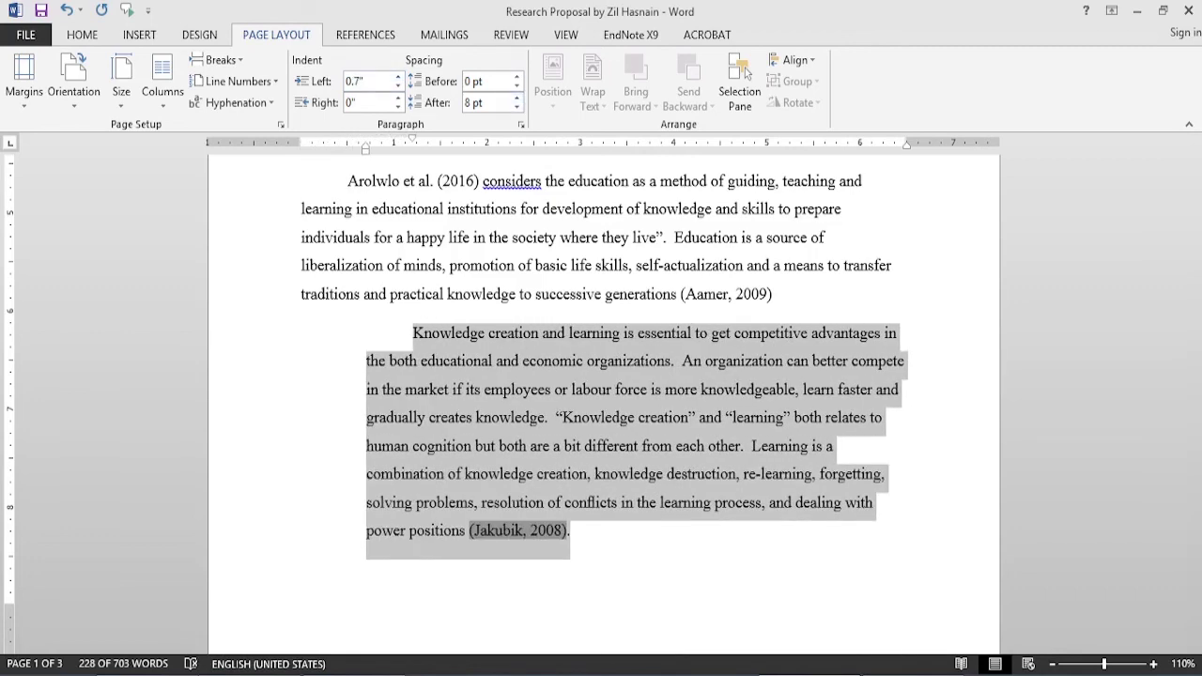
Step: Set the selected paragraph's right indent to 0.6 inches and undo the left and right indent changes
click(399, 98)
click(398, 98)
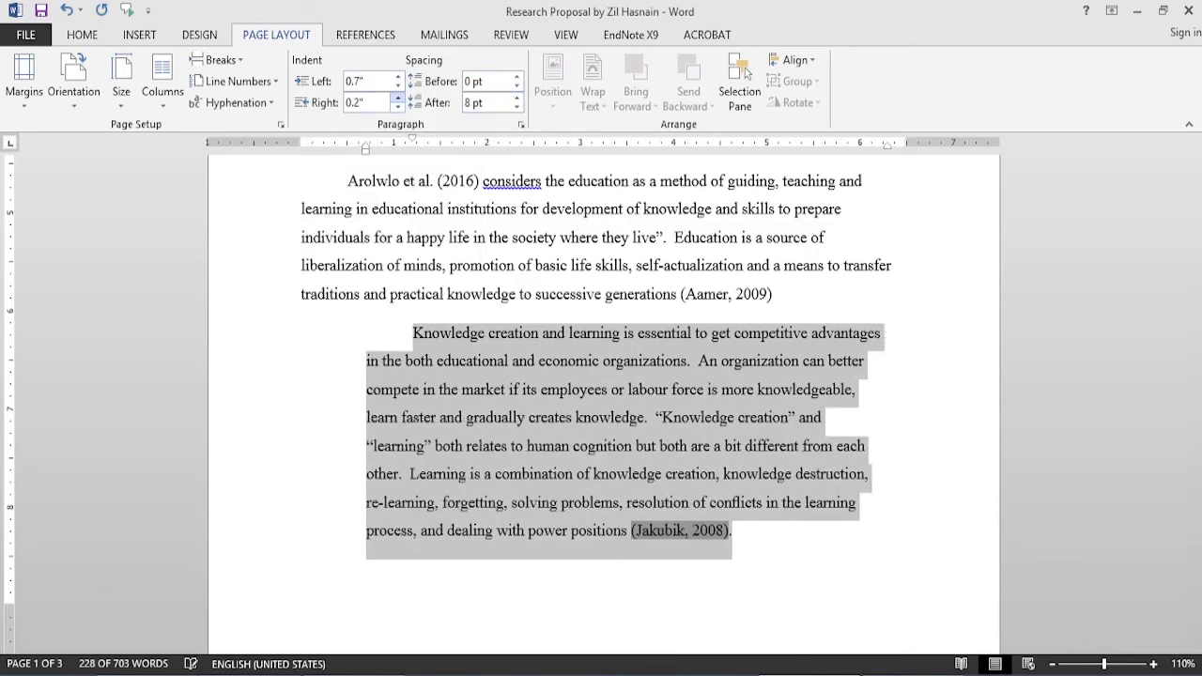
click(399, 98)
click(399, 98)
click(398, 98)
click(398, 98)
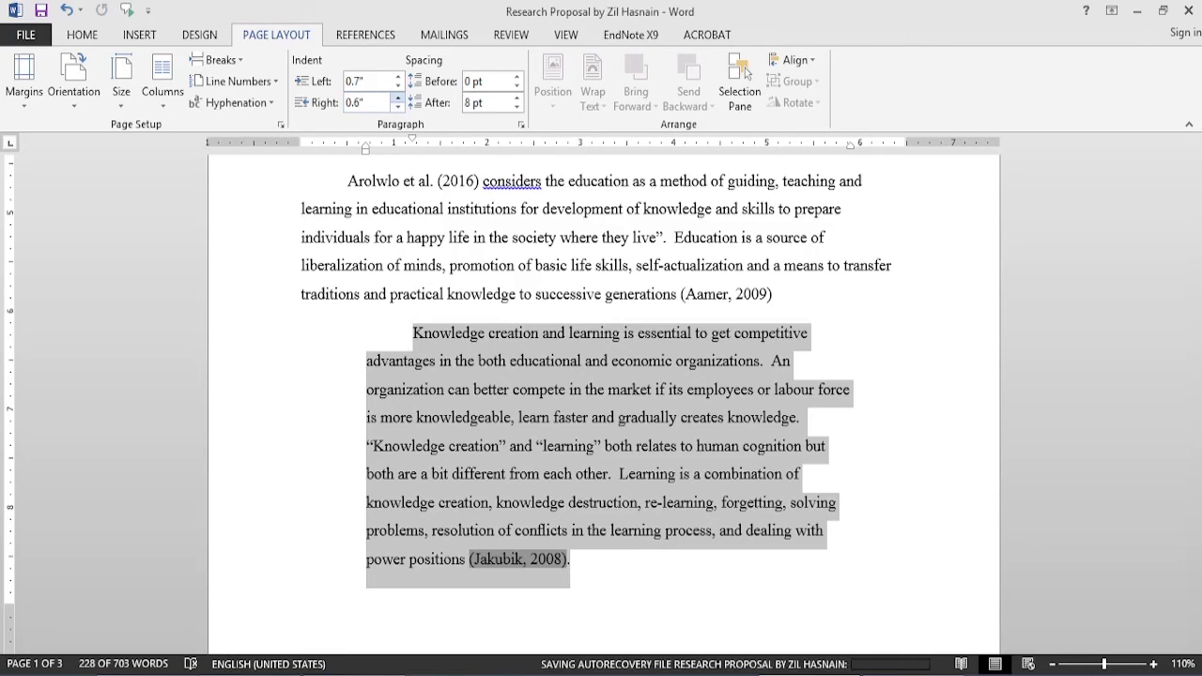
key(ctrl+z)
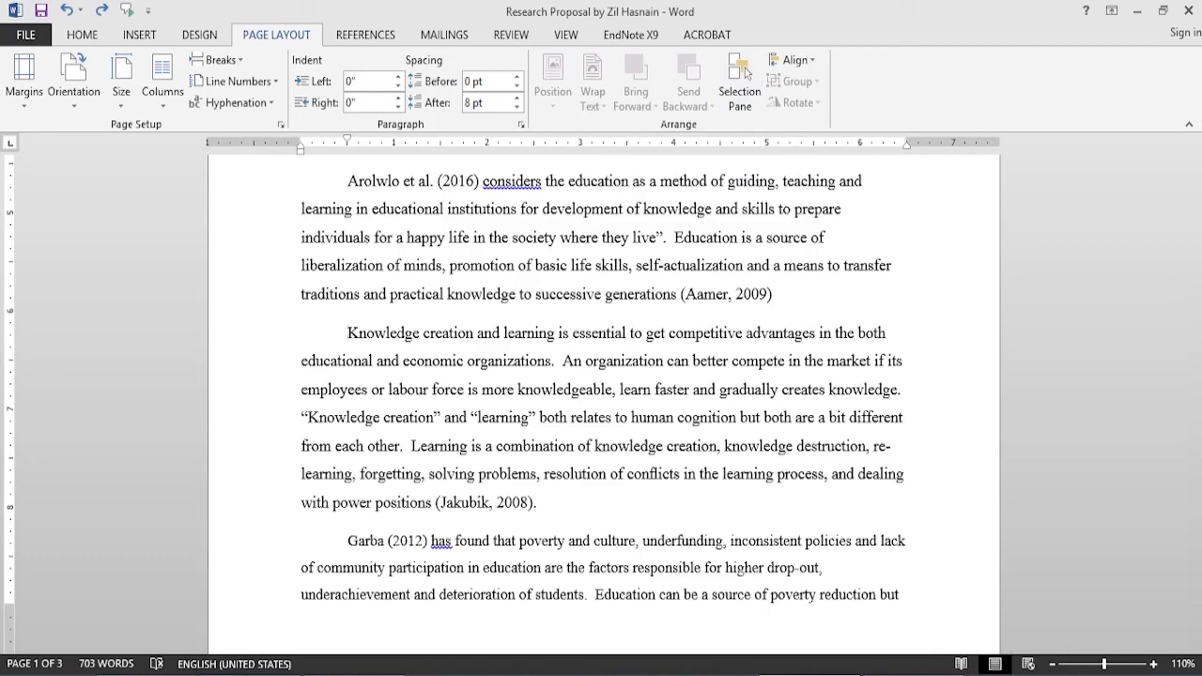
Step: Show and hide the Selection pane and review the object alignment options
click(742, 83)
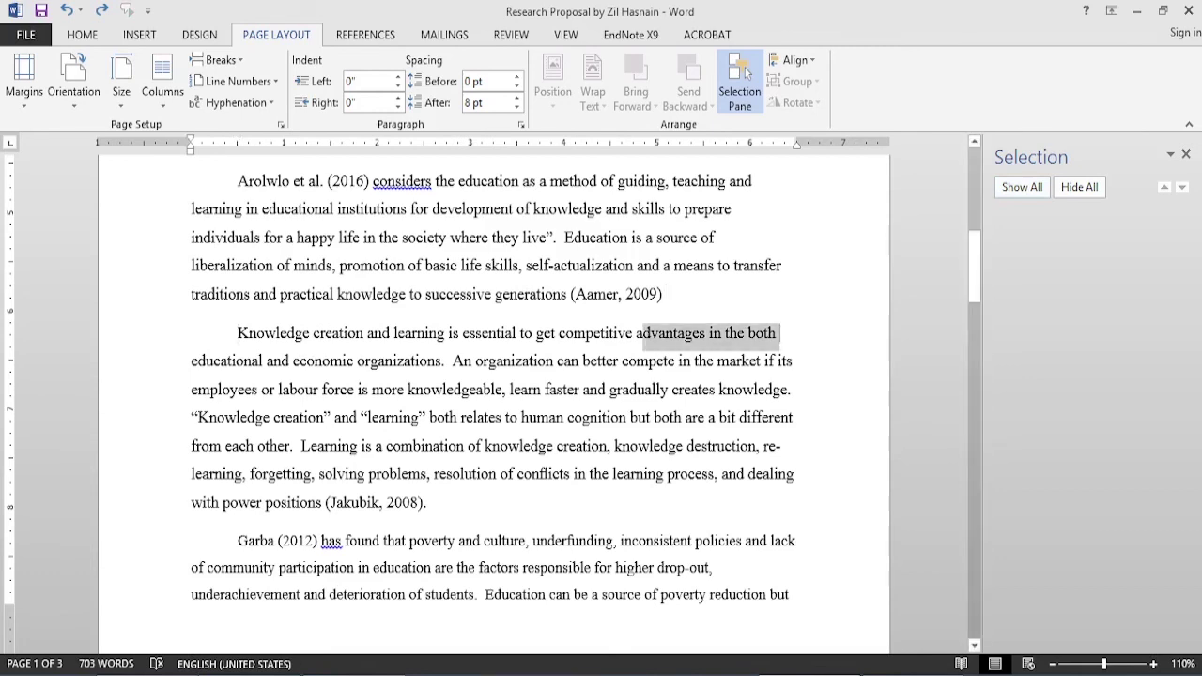
drag(779, 333, 560, 334)
click(700, 237)
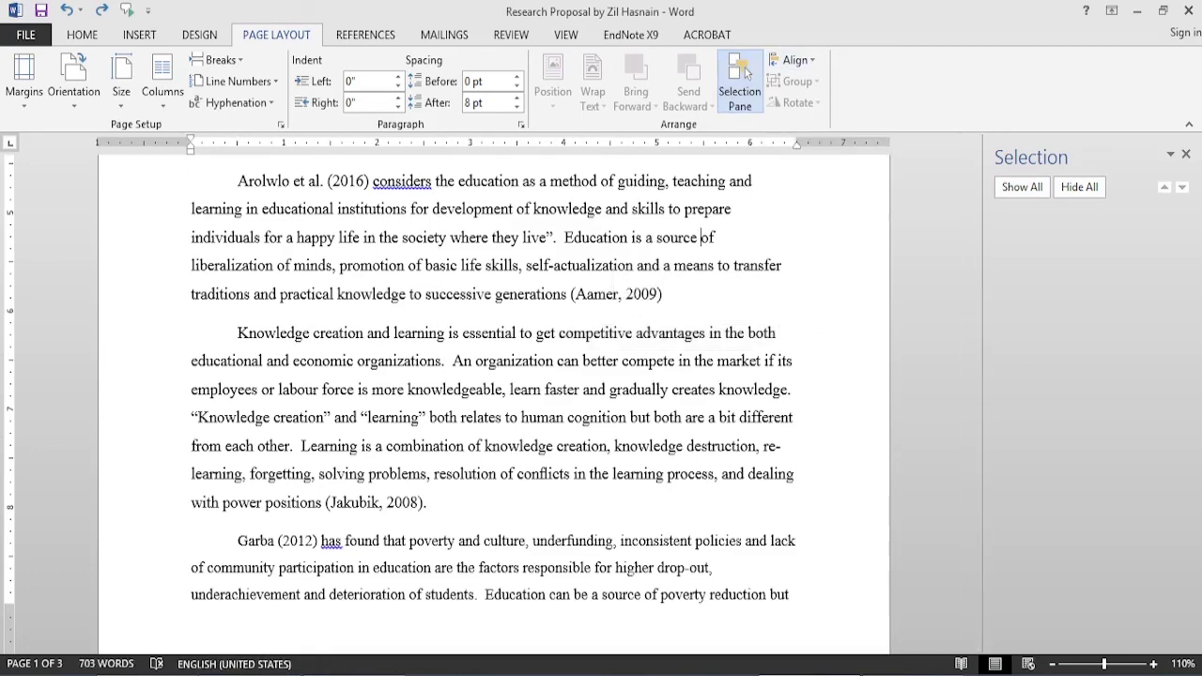
click(748, 73)
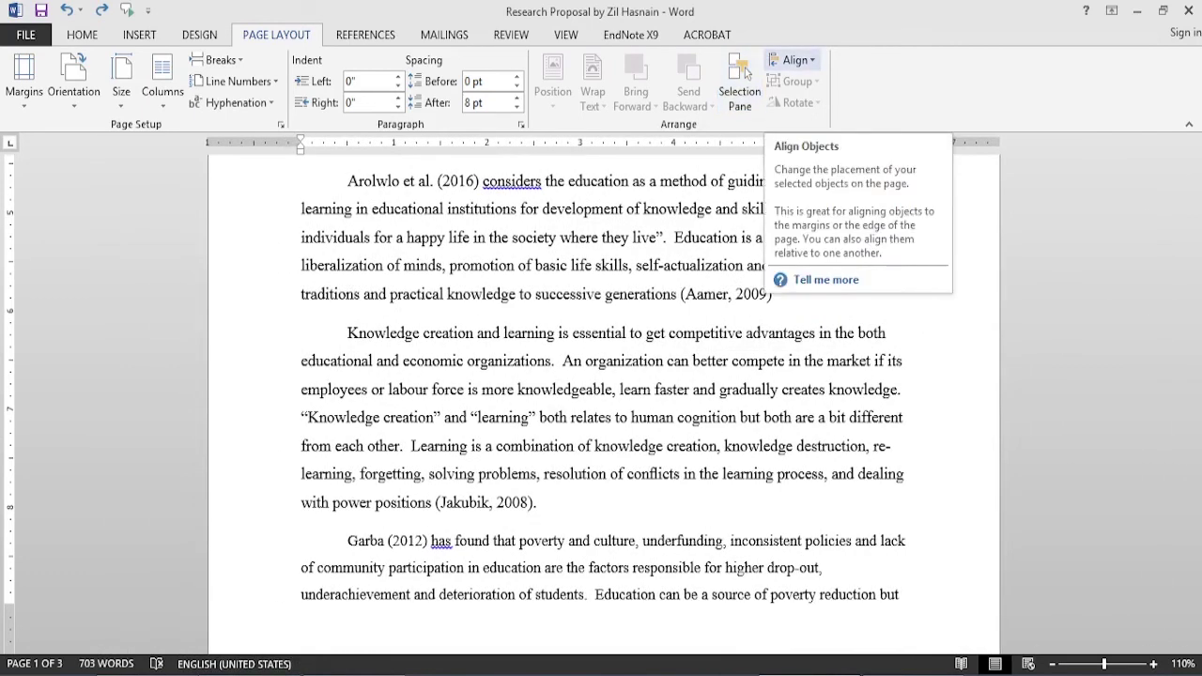
click(795, 59)
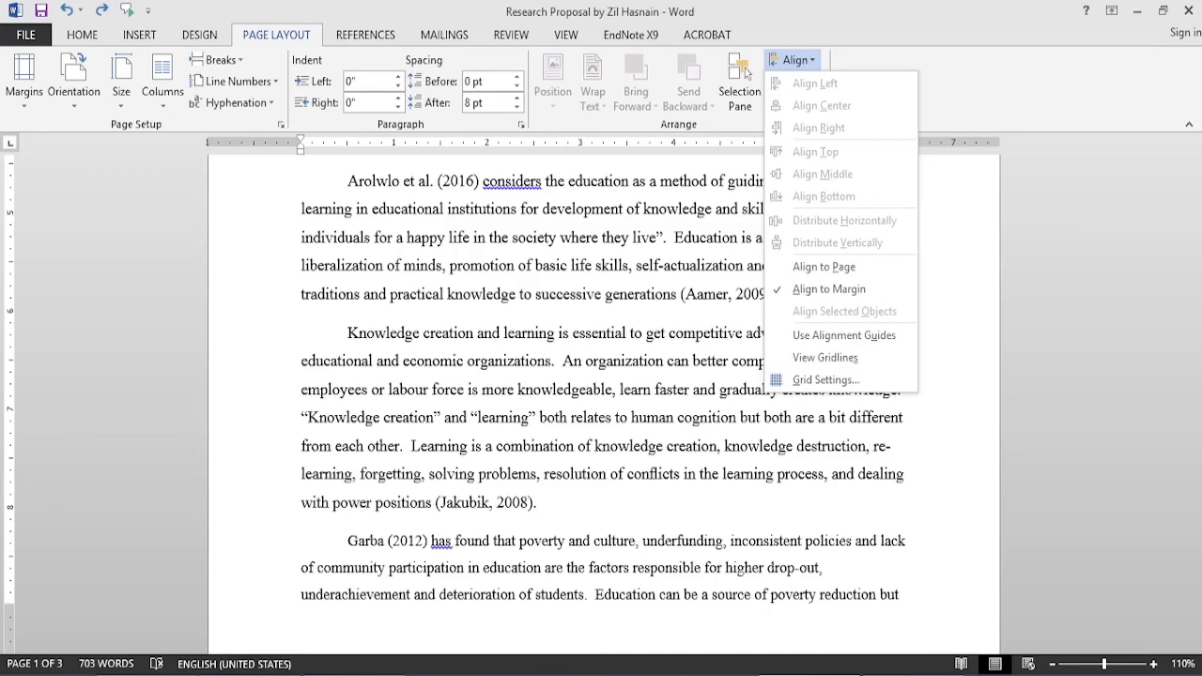
key(Escape)
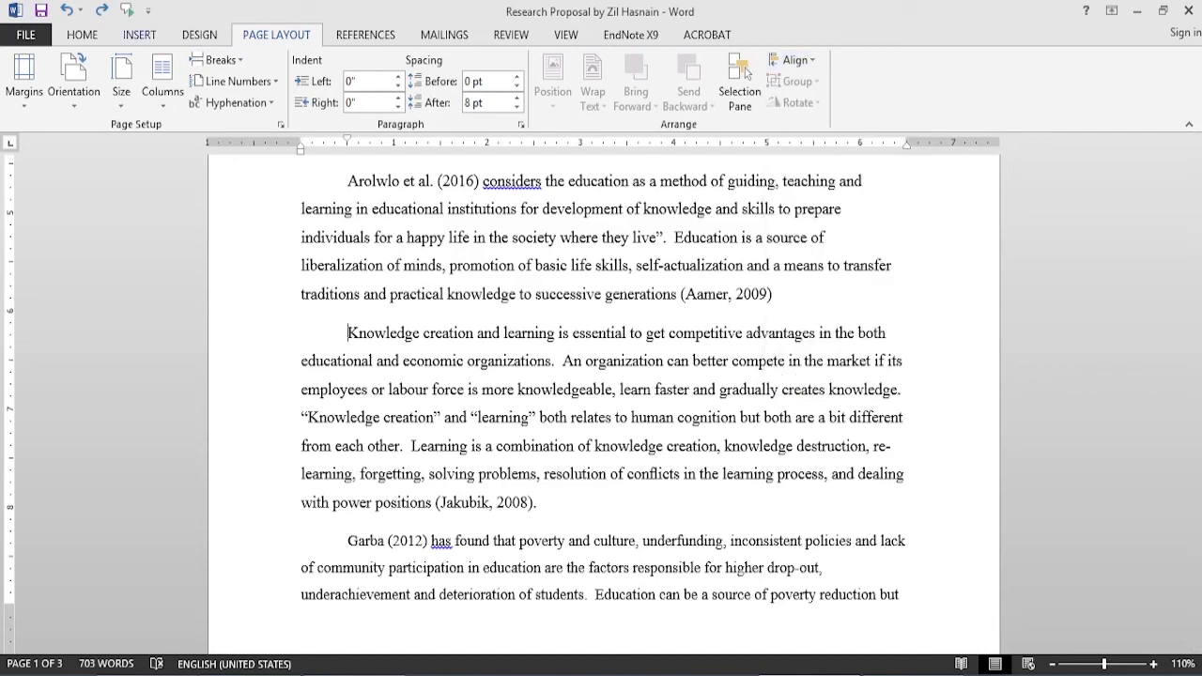
Step: Insert the picture Ravi-Riverfront-Urban-Development-Project-Location-Map from the Desktop at the start of the "Knowledge creation and learning" paragraph
scroll(747, 73, up, 2)
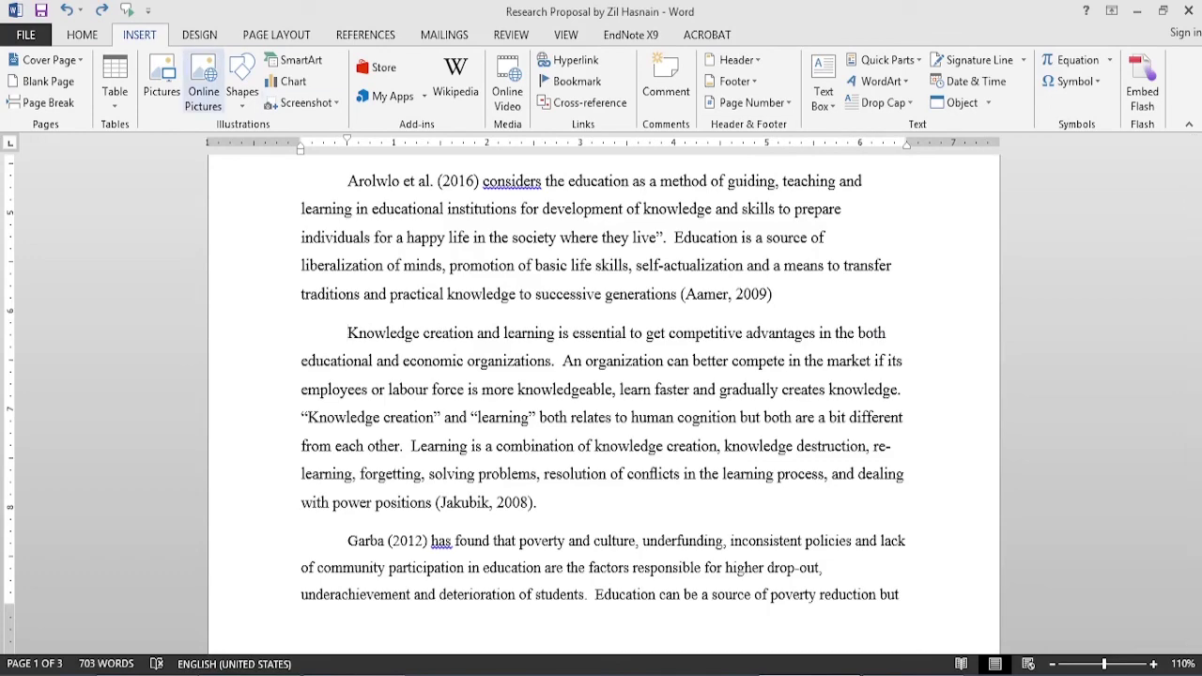
click(162, 79)
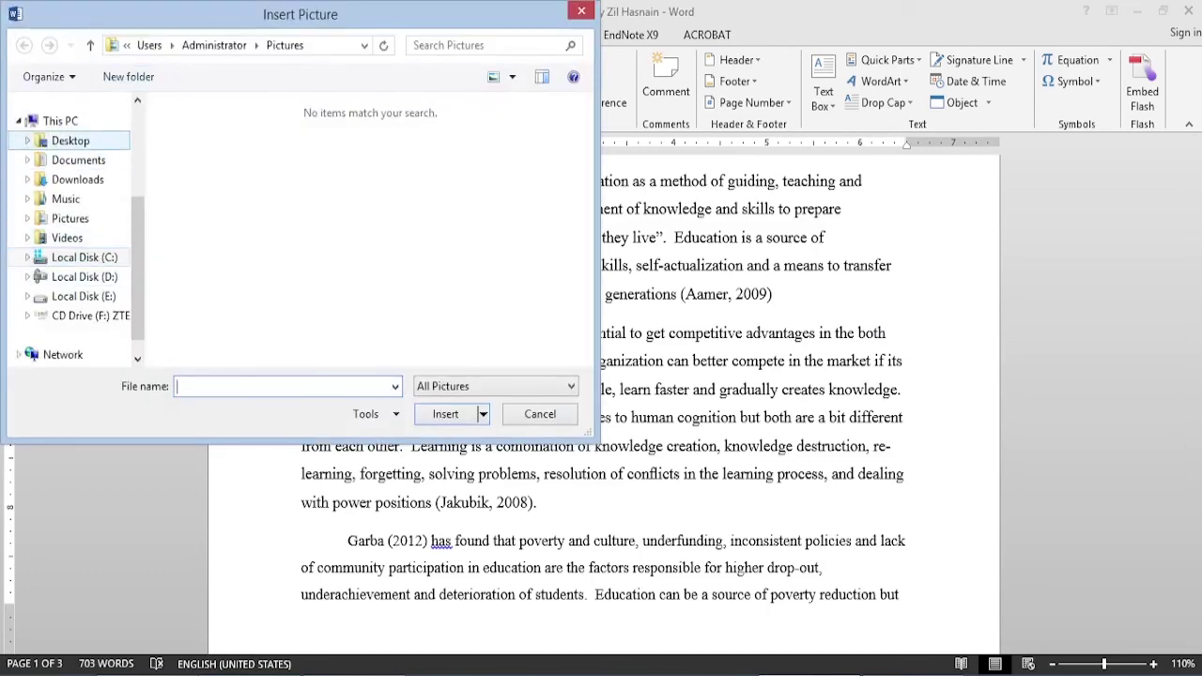
click(70, 140)
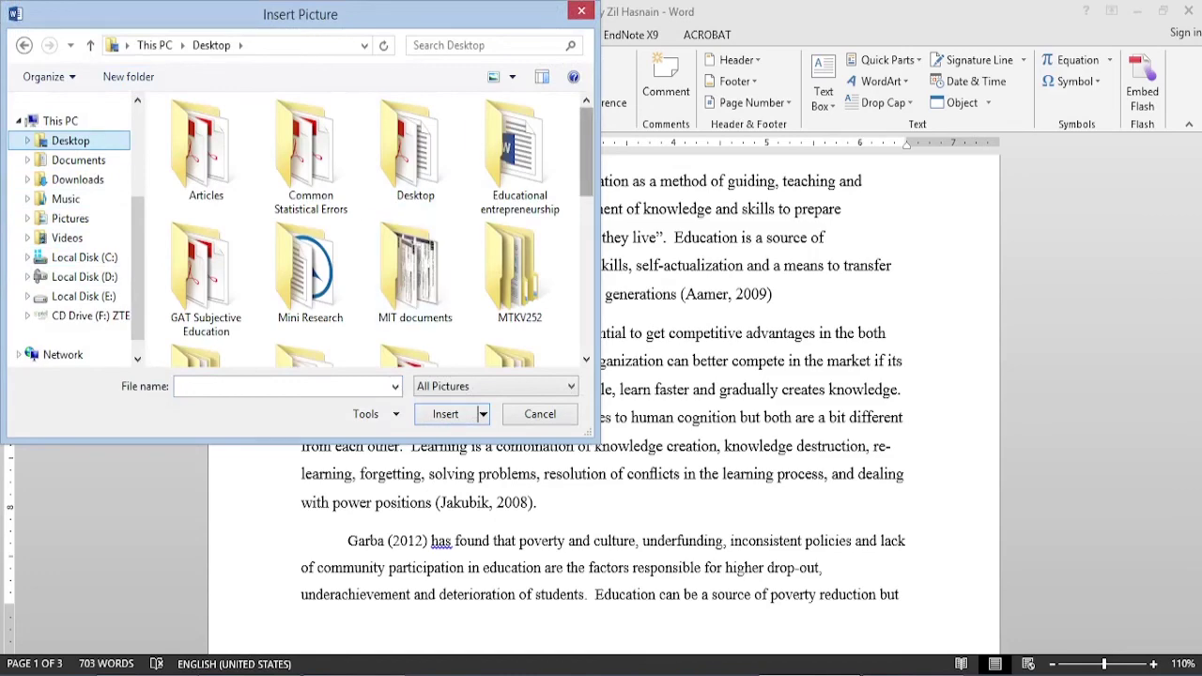
scroll(366, 230, down, 5)
scroll(378, 230, down, 4)
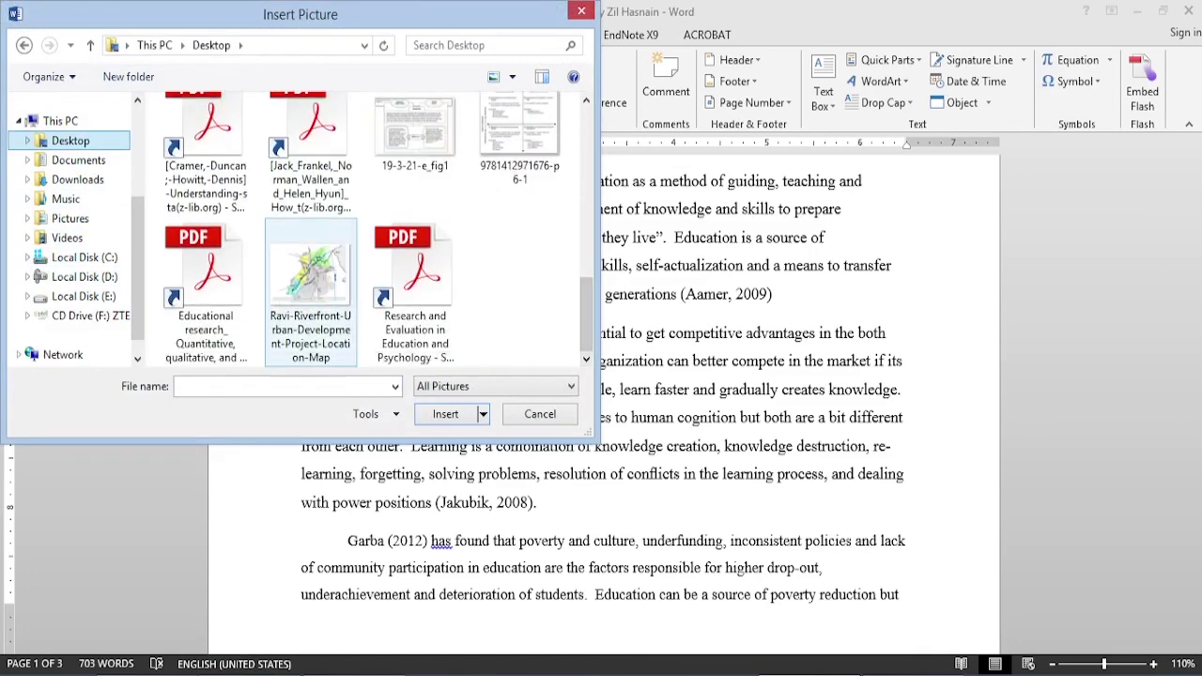
click(310, 291)
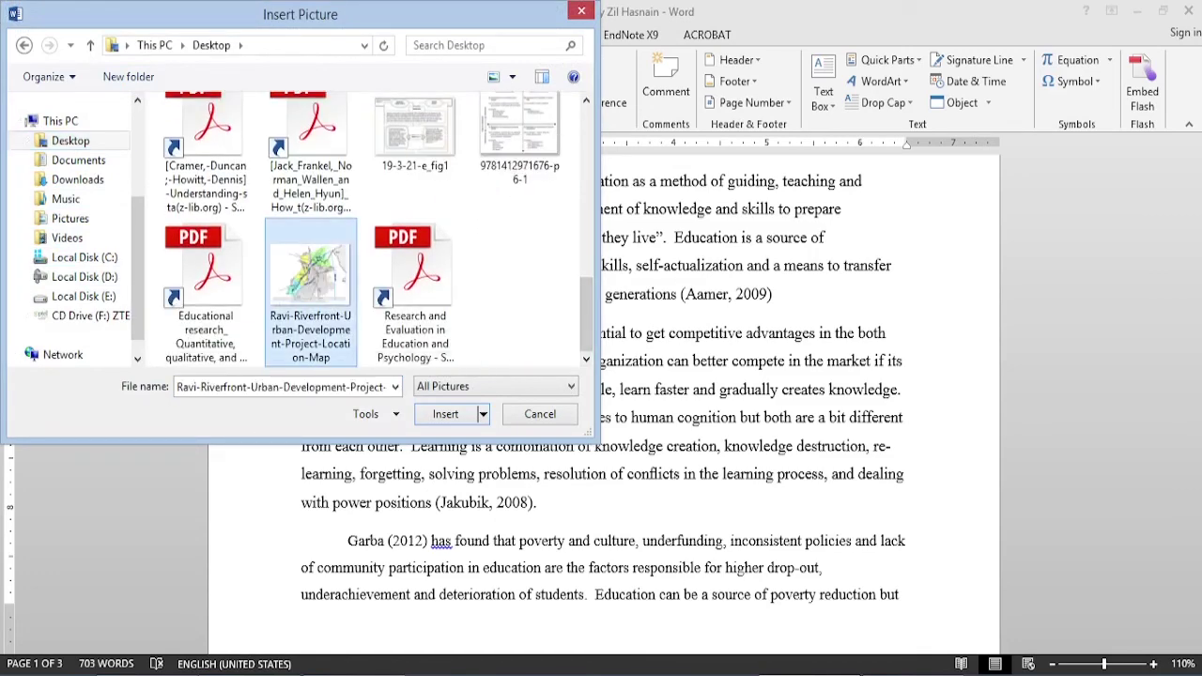
click(445, 414)
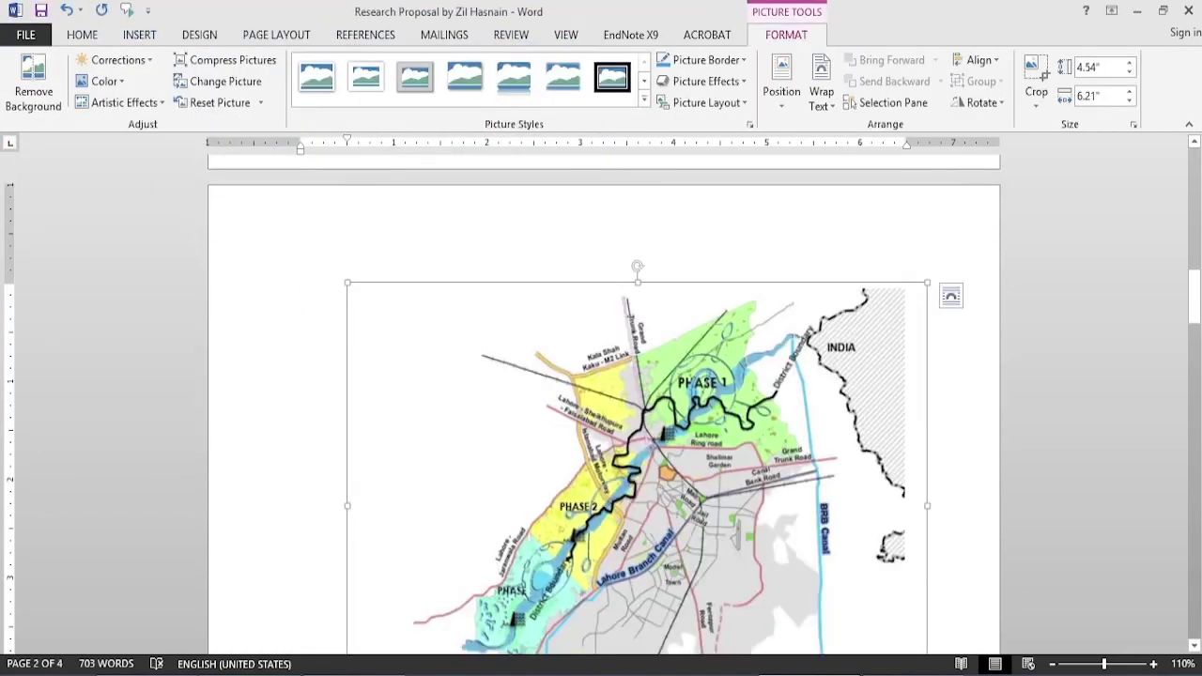
Step: Reduce the map picture's height to 1.23 inches and position it in the middle center of the page with text wrapping
click(1130, 71)
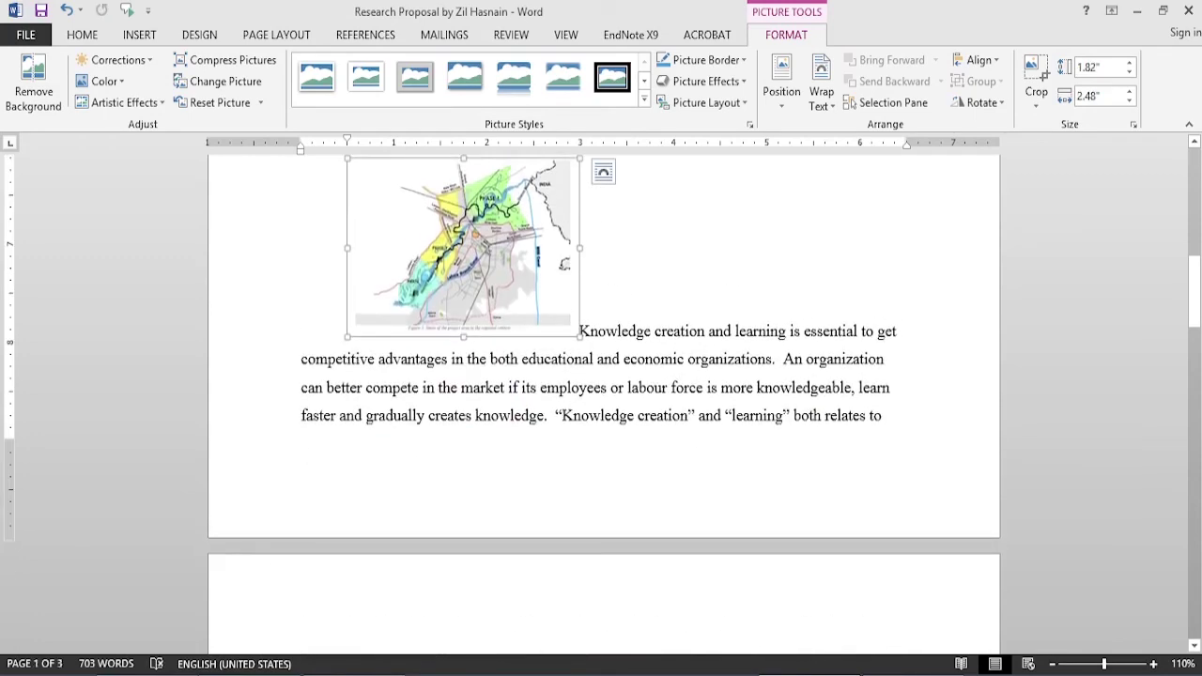
click(1129, 71)
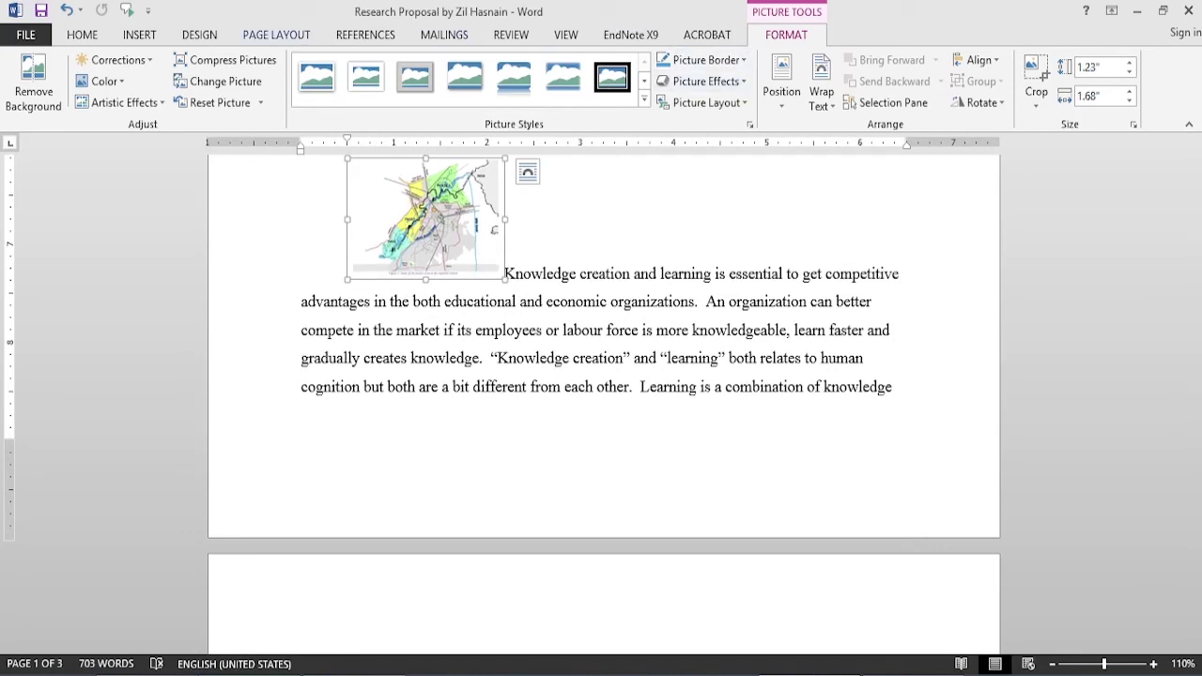
click(276, 35)
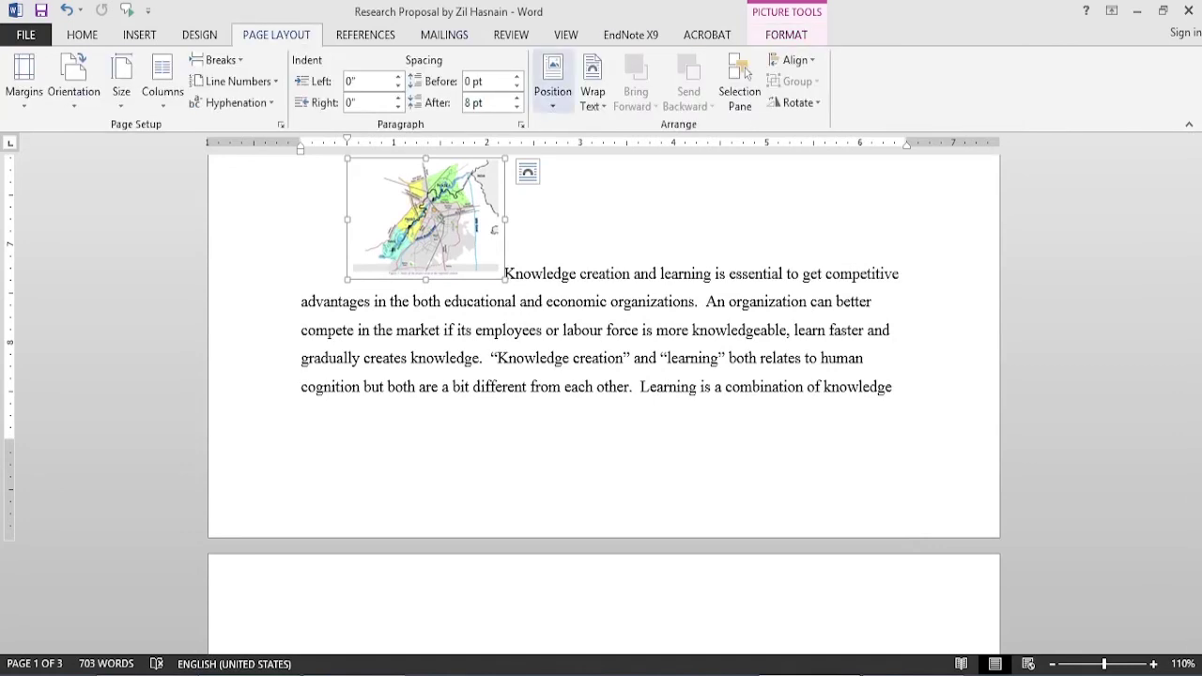
click(552, 80)
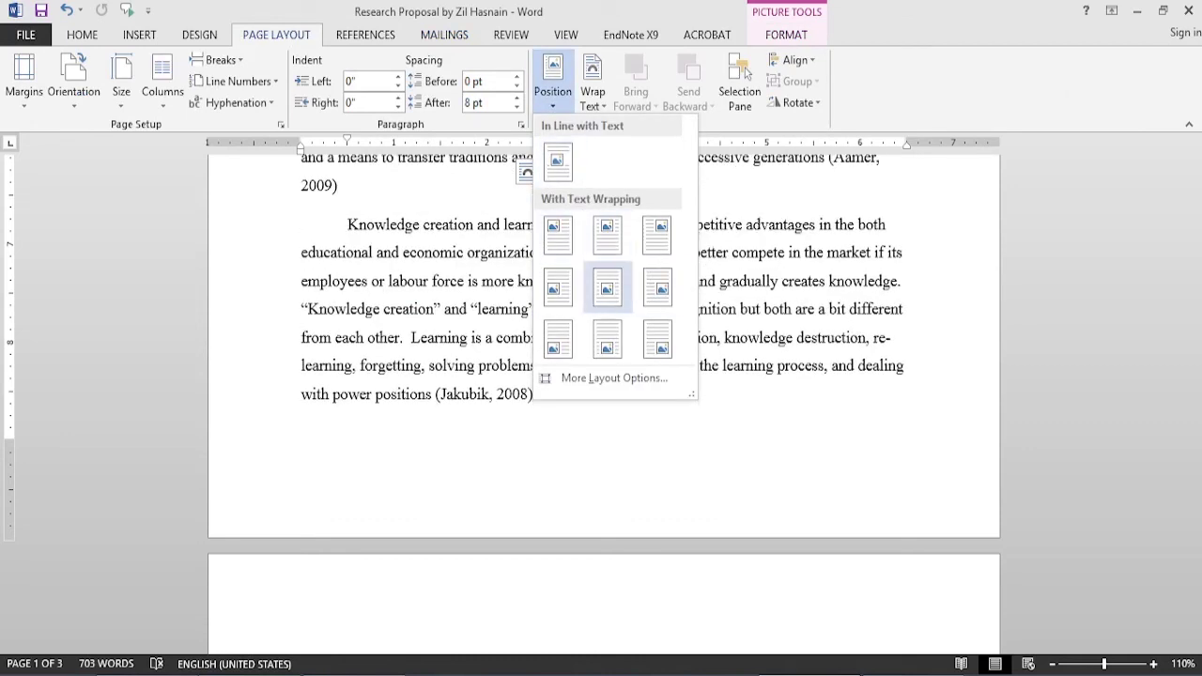
click(607, 289)
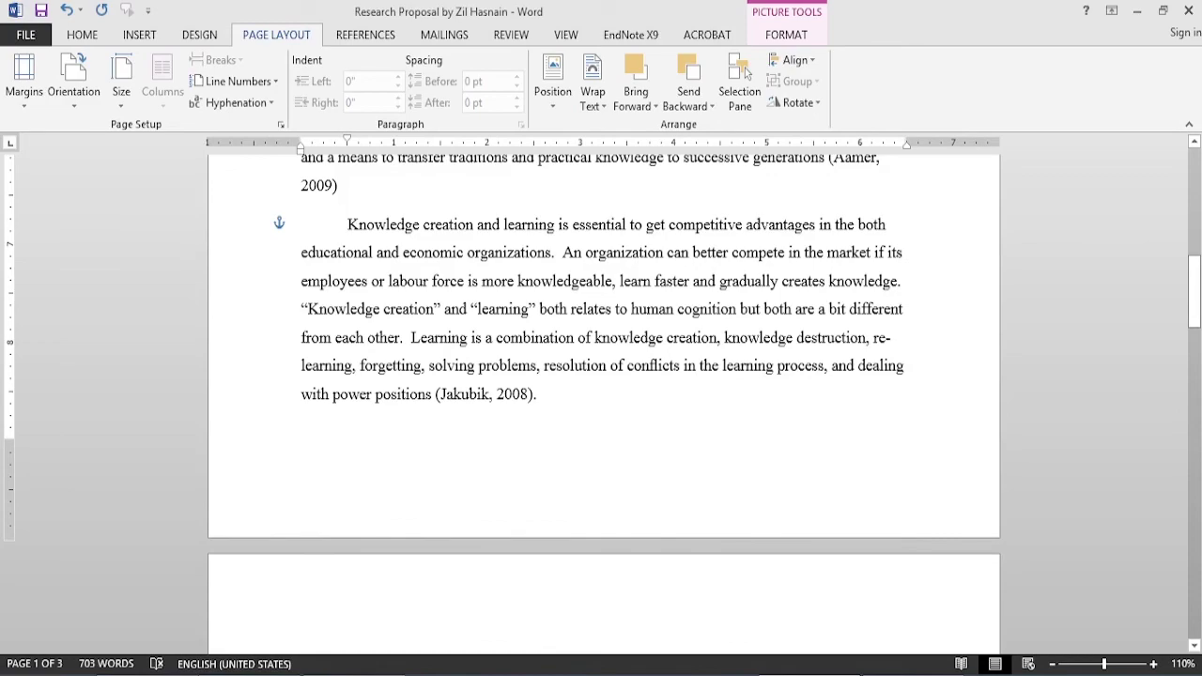
Step: Position the map picture in the middle center of the page and set its text wrapping to Behind Text
mouse_move(1194, 291)
mouse_down()
mouse_move(1194, 268)
mouse_move(1194, 281)
mouse_up()
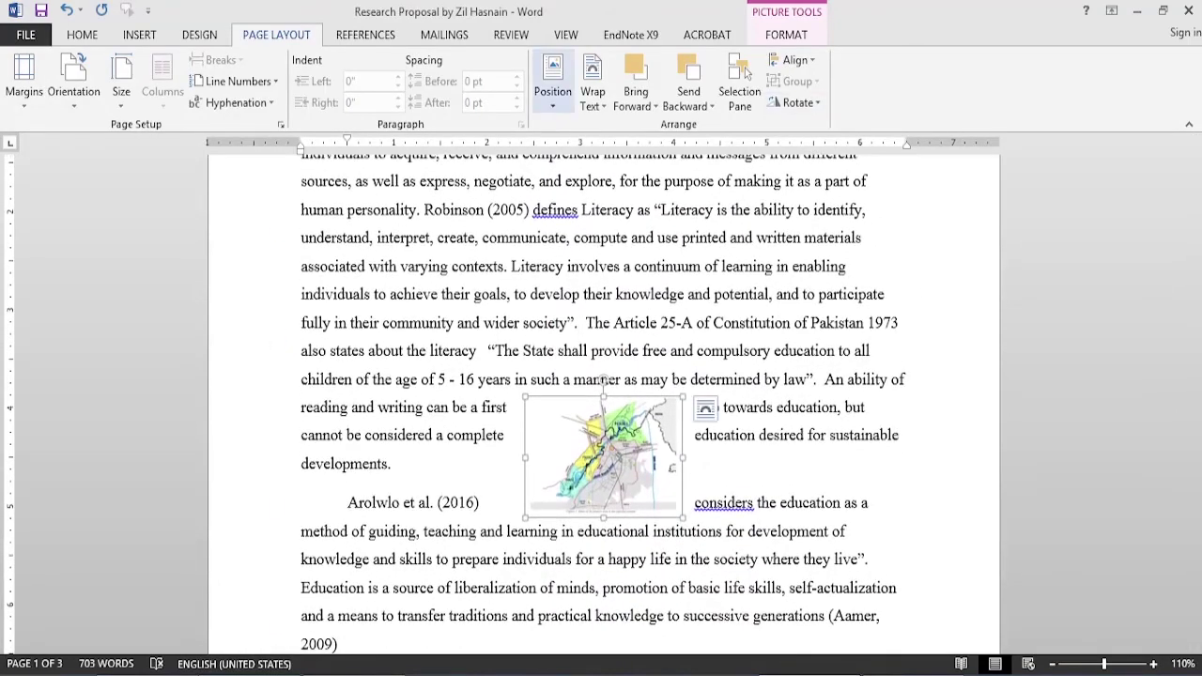
click(552, 82)
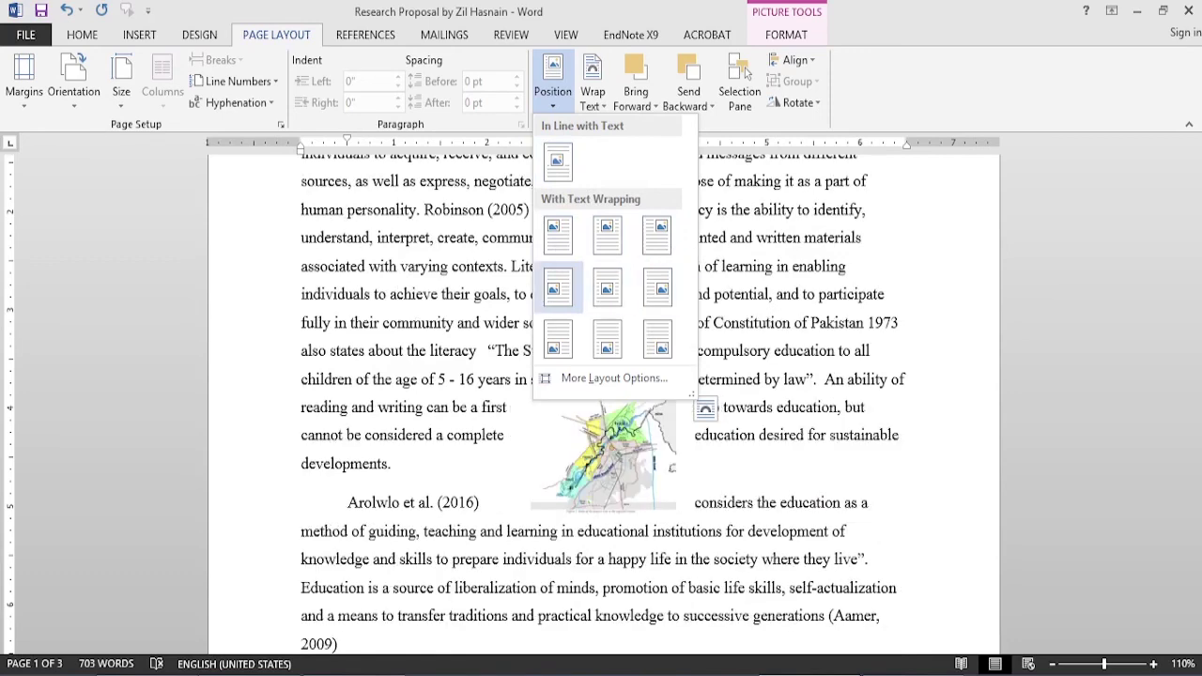
click(608, 289)
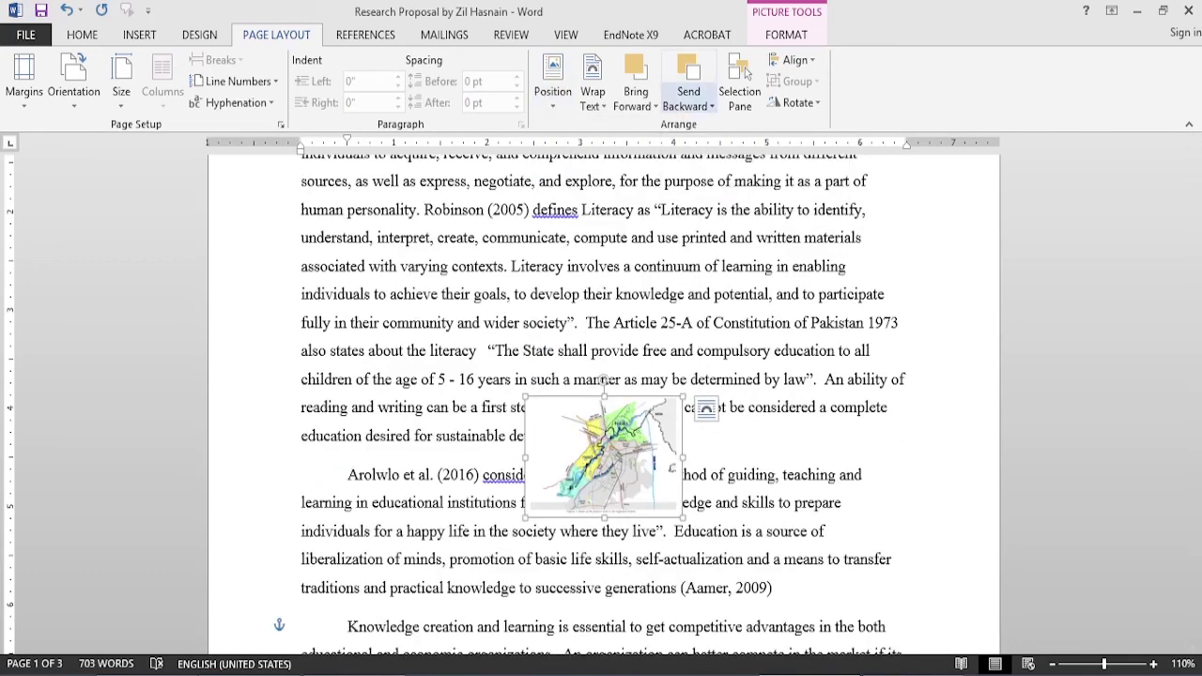
click(593, 94)
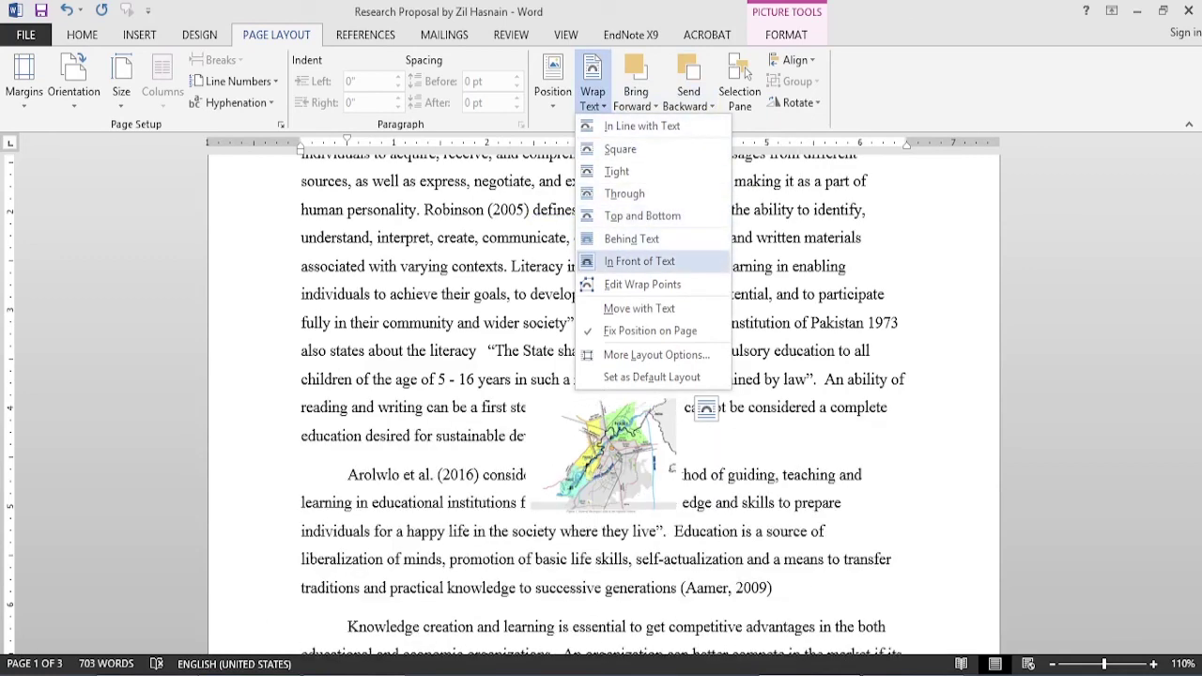
click(631, 239)
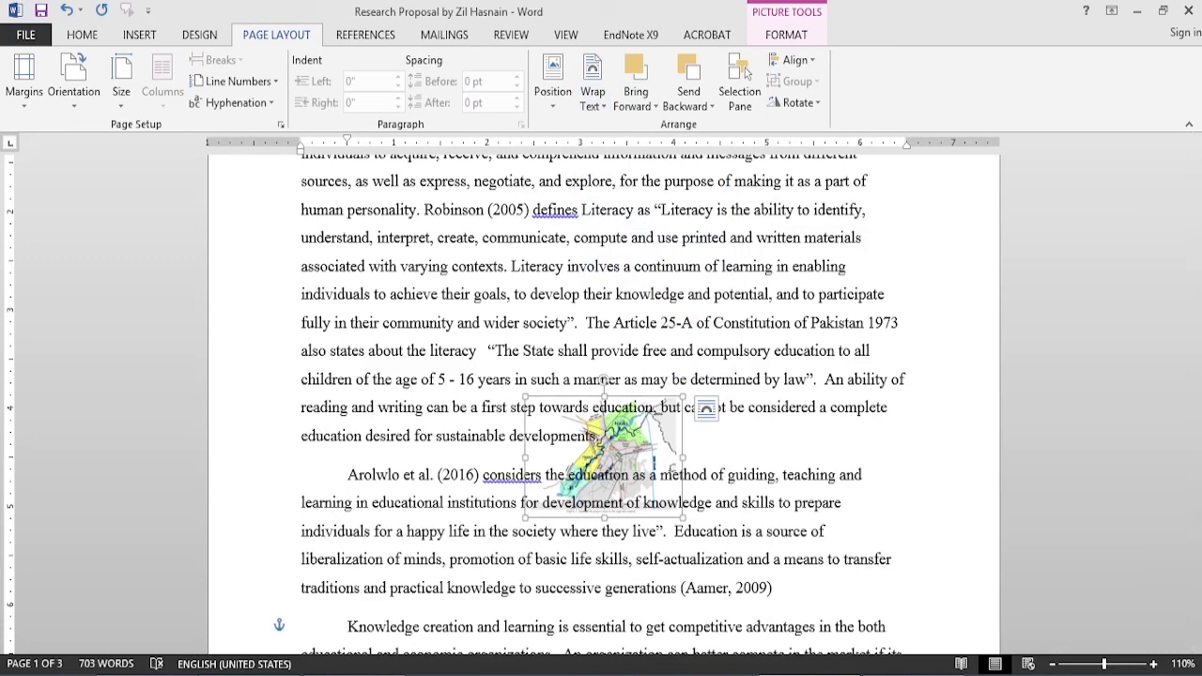
Step: Preview the rotation options on the map picture without applying one, and delete the picture from the document
click(797, 103)
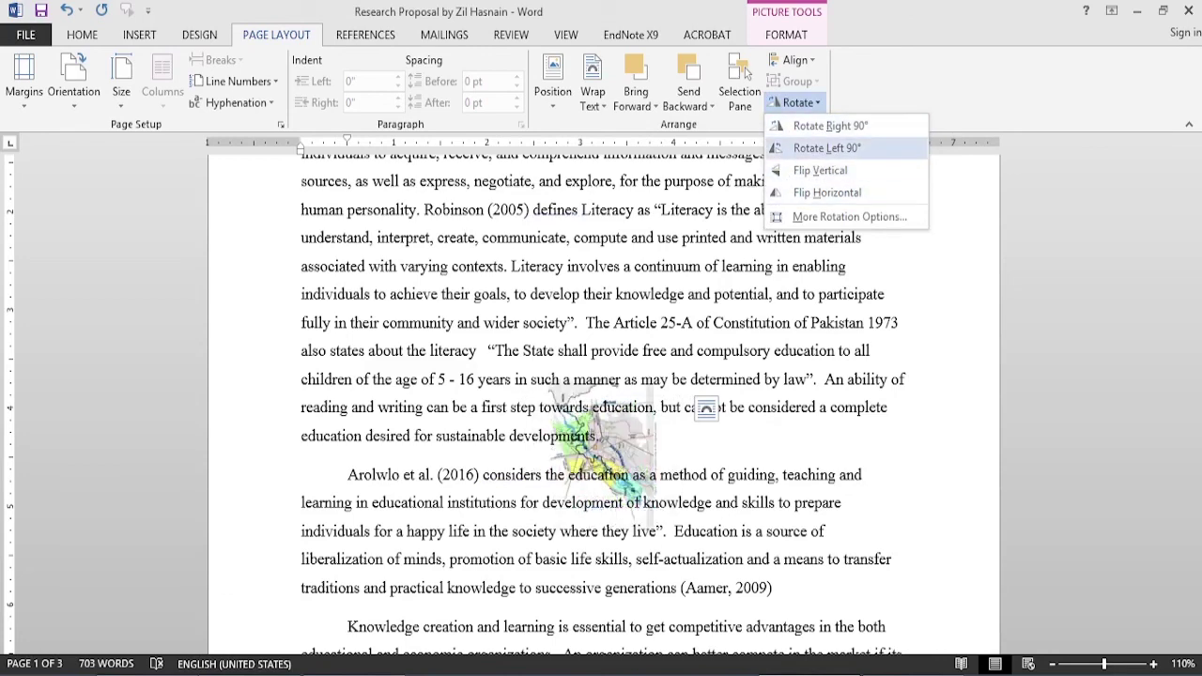
key(Up)
key(Up)
key(Escape)
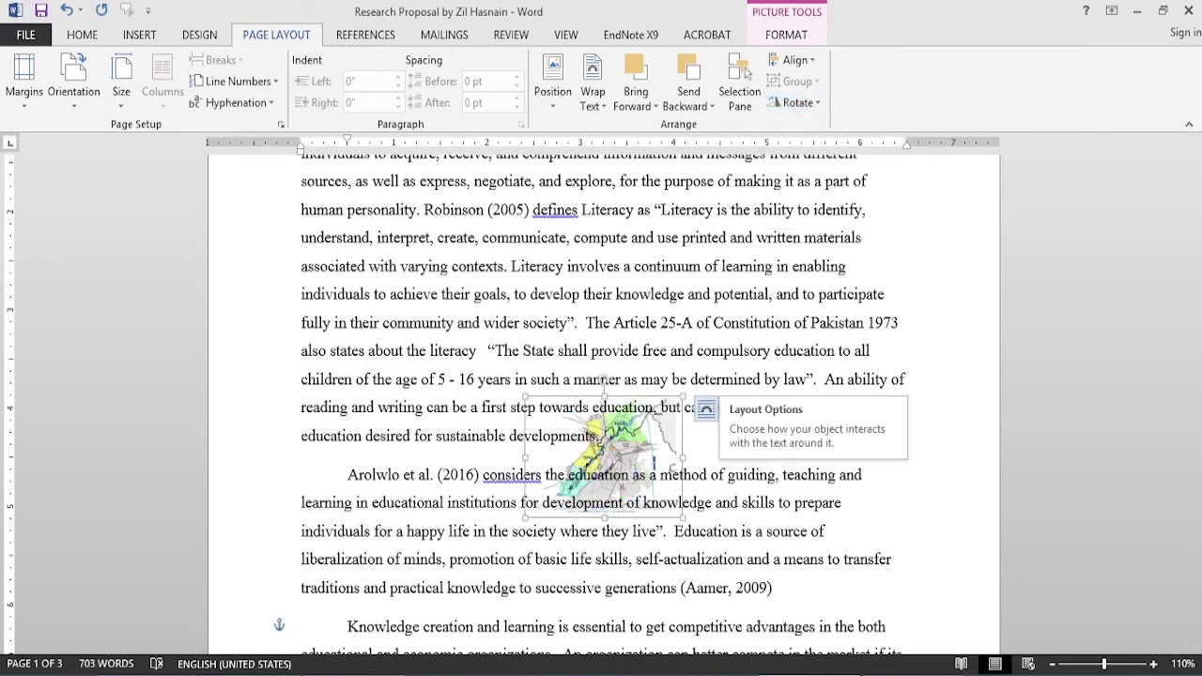
key(Delete)
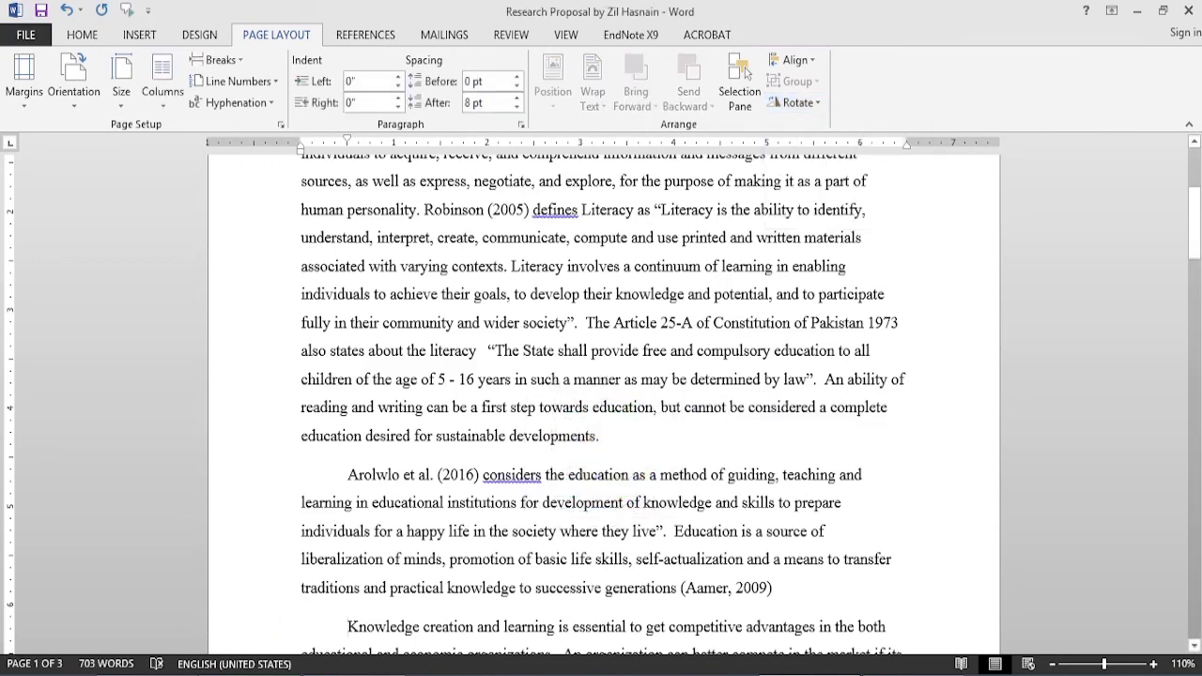